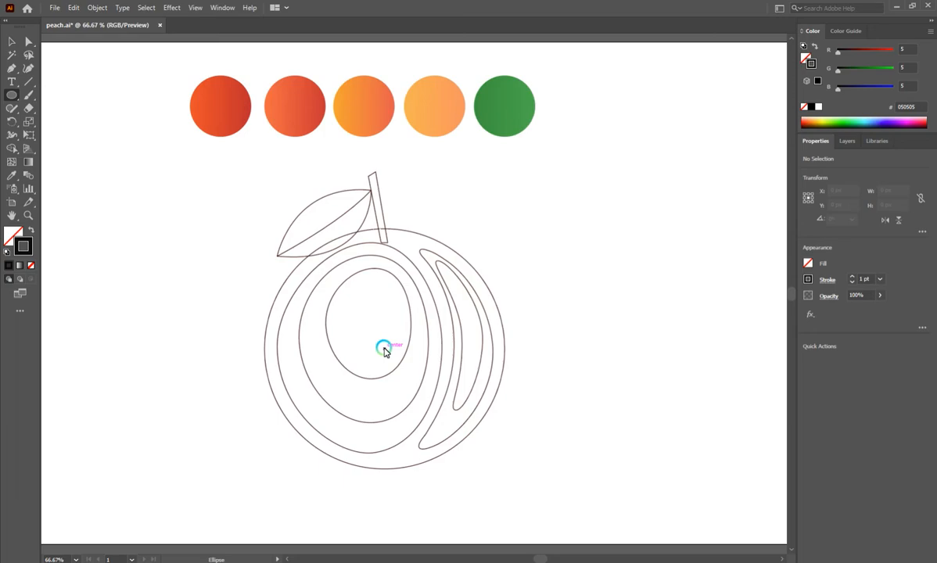
# - Draw a circle about 516 px in diameter from the peach's centre, covering its outermost outline
pyautogui.moveTo(383, 350); pyautogui.dragTo(452, 470)
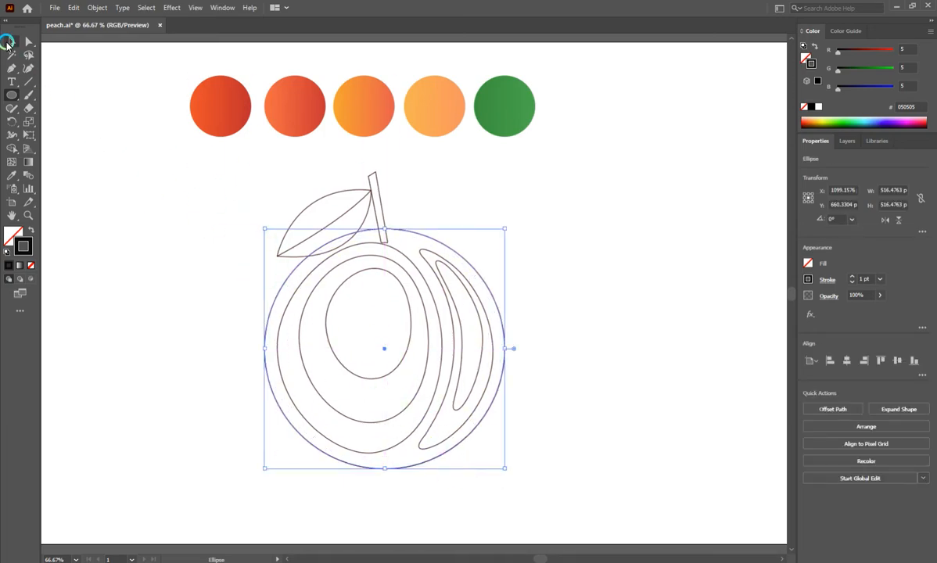
pyautogui.click(11, 42)
pyautogui.click(212, 342)
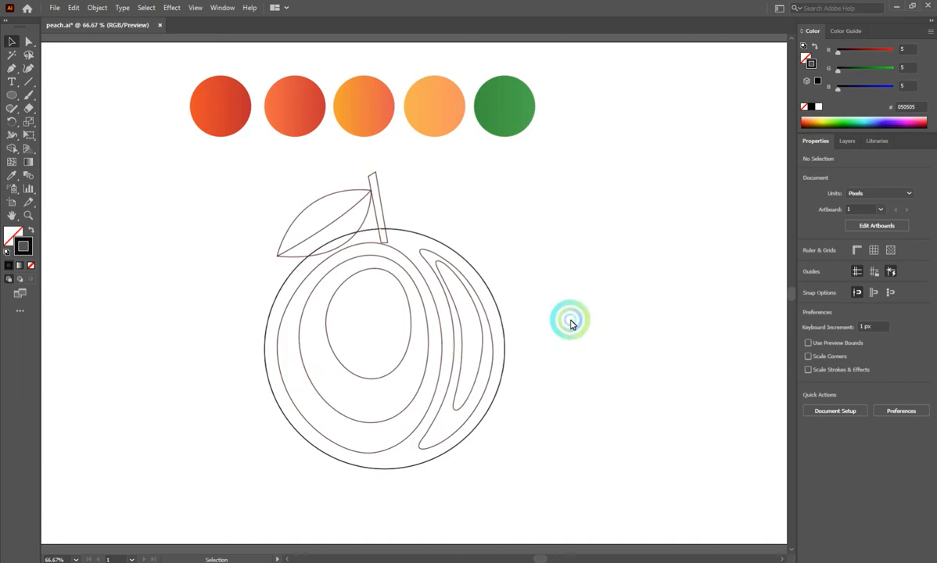
# - Duplicate the outer circle, scale the copy to about 405 px in diameter and place it over the second outline
pyautogui.click(474, 271)
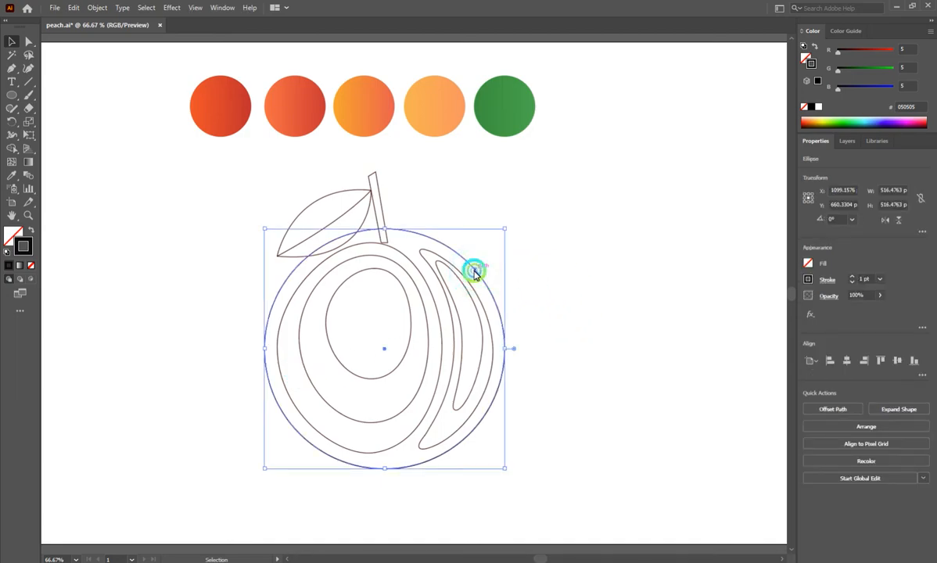
pyautogui.moveTo(475, 272); pyautogui.dragTo(461, 277)
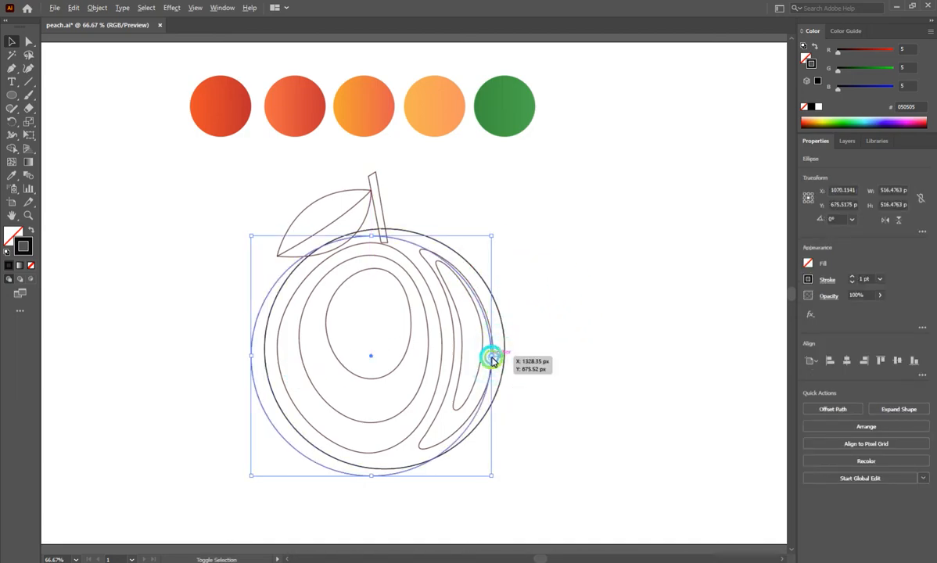
pyautogui.moveTo(492, 358); pyautogui.dragTo(466, 359)
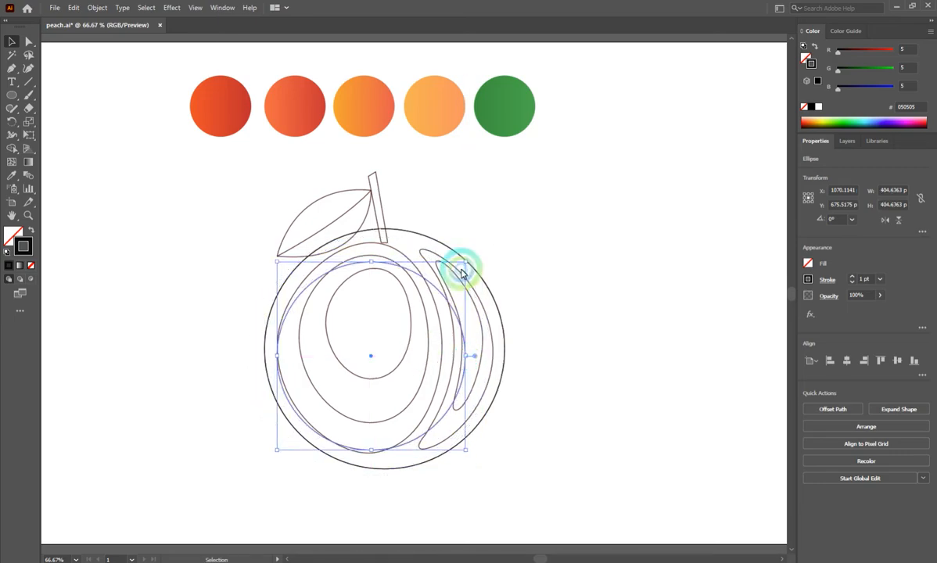
pyautogui.moveTo(402, 270)
pyautogui.mouseDown()
pyautogui.moveTo(410, 261)
pyautogui.moveTo(401, 266)
pyautogui.mouseUp()
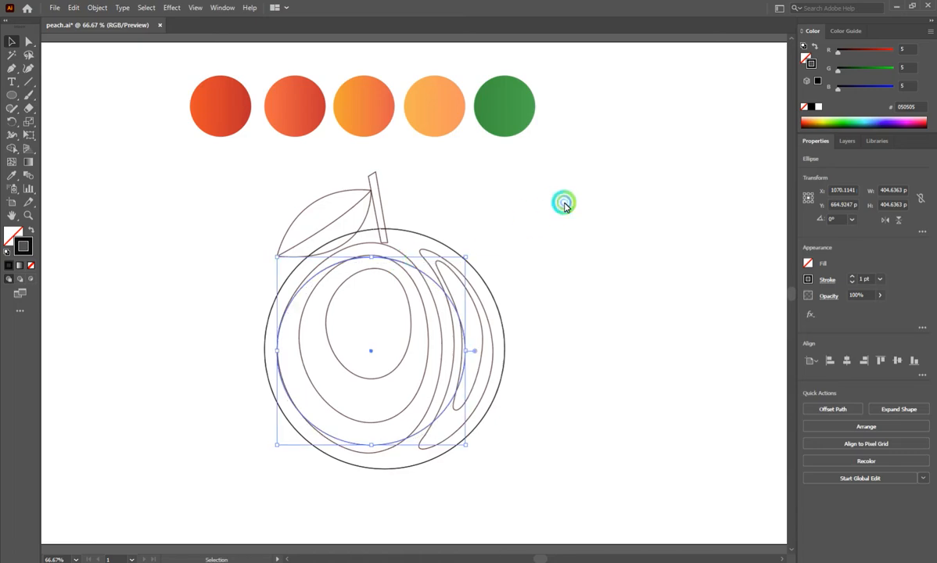
pyautogui.click(561, 201)
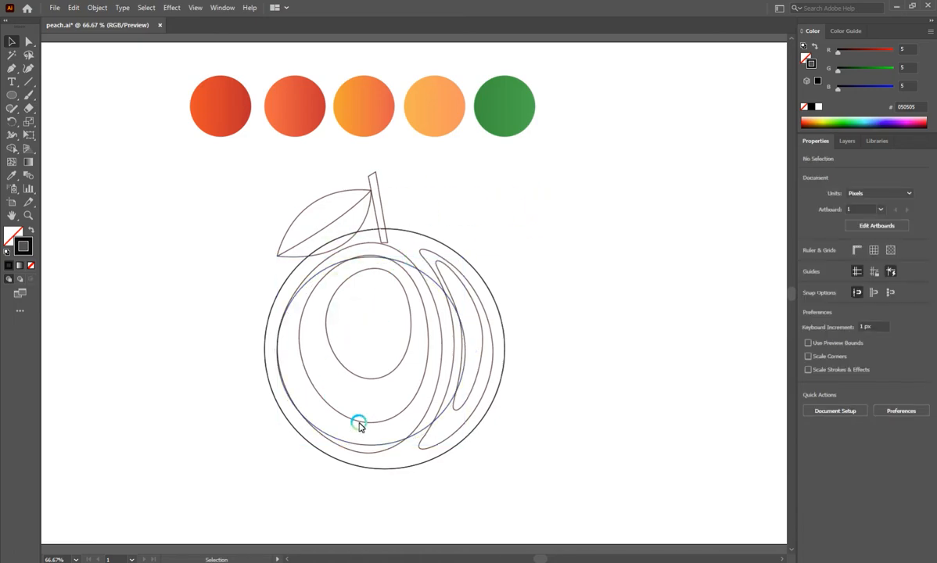
# - Move the smaller circle's top anchor point up to the top of the second outline
pyautogui.scroll(1, 331, 383)
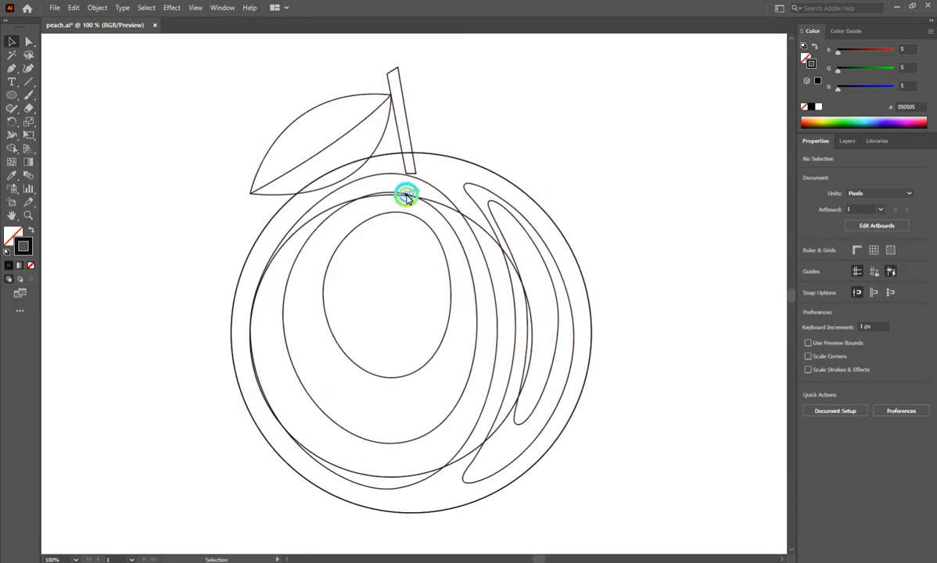
pyautogui.click(438, 203)
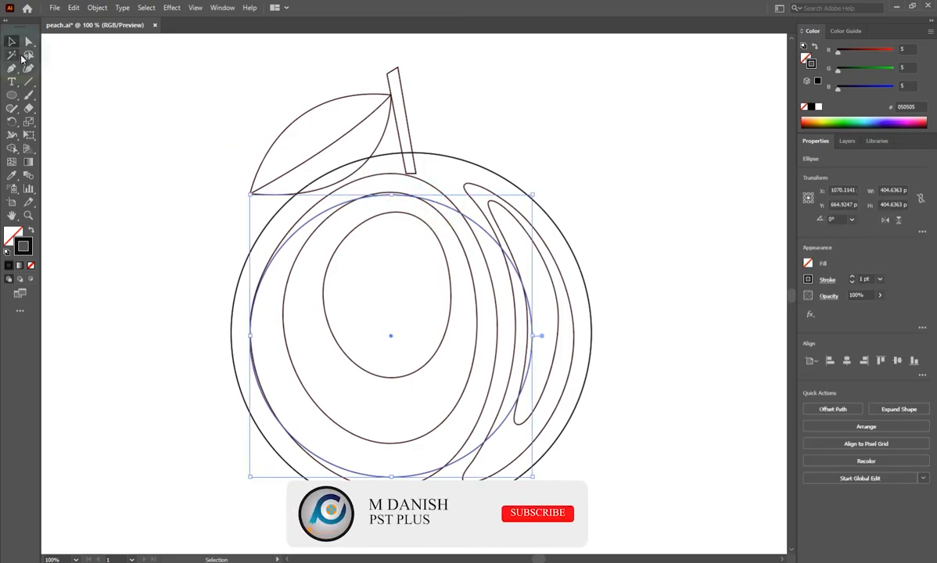
pyautogui.click(29, 45)
pyautogui.click(409, 201)
pyautogui.moveTo(394, 198); pyautogui.dragTo(398, 173)
pyautogui.hotkey('ctrl', 'z')
pyautogui.click(423, 131)
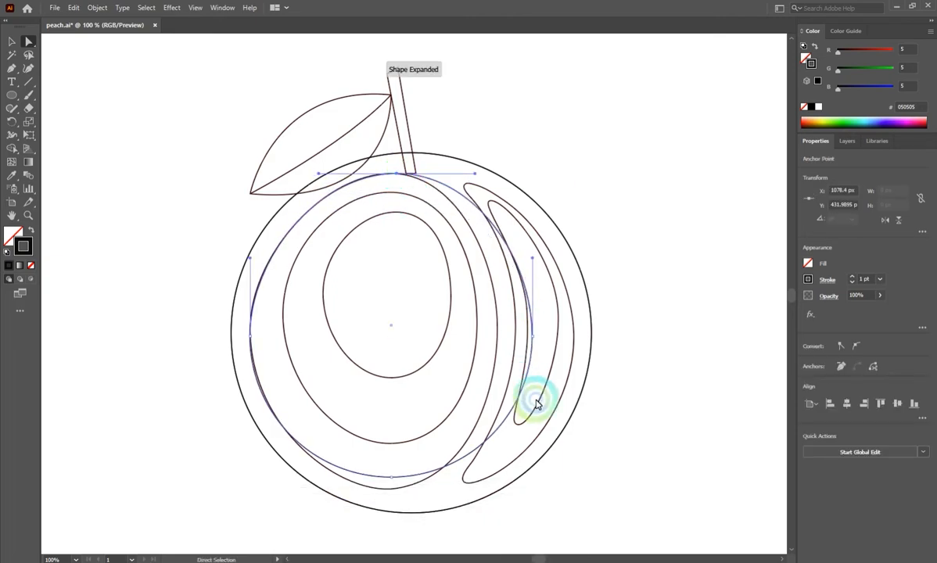
# - Move the same path's bottom anchor down to the second outline and adjust the handles of its lower-left curve to fit
pyautogui.moveTo(391, 478); pyautogui.dragTo(389, 490)
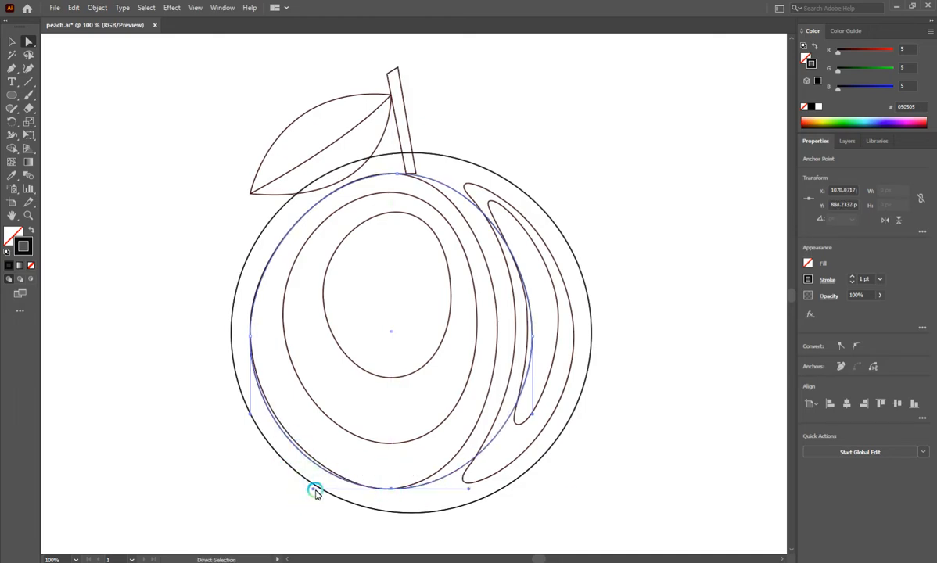
pyautogui.moveTo(312, 489); pyautogui.dragTo(320, 488)
pyautogui.moveTo(251, 416)
pyautogui.mouseDown()
pyautogui.moveTo(257, 428)
pyautogui.moveTo(251, 416)
pyautogui.mouseUp()
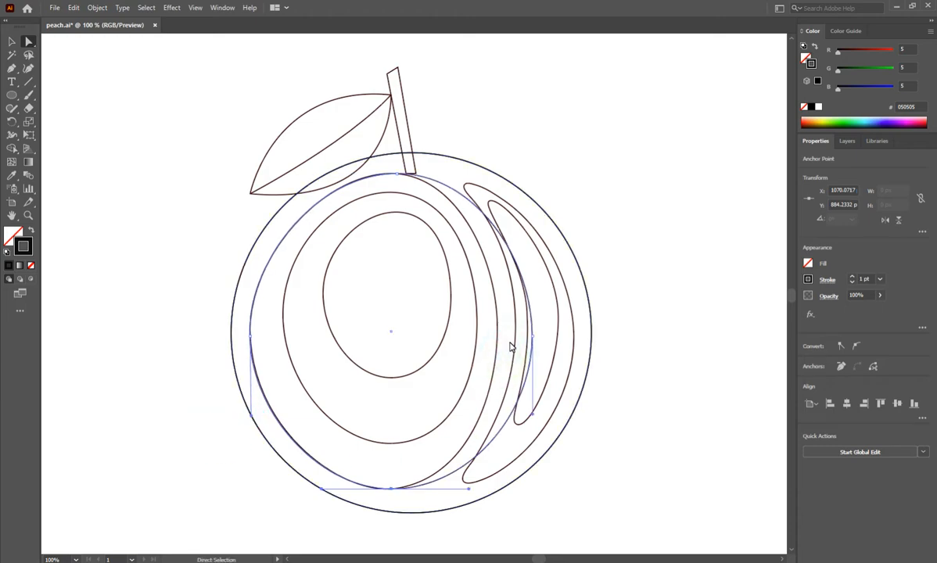
# - Pull the path's right anchor in to the second outline and shorten the top and bottom handles so its right side follows the curve
pyautogui.moveTo(531, 337); pyautogui.dragTo(496, 331)
pyautogui.click(452, 179)
pyautogui.click(474, 175)
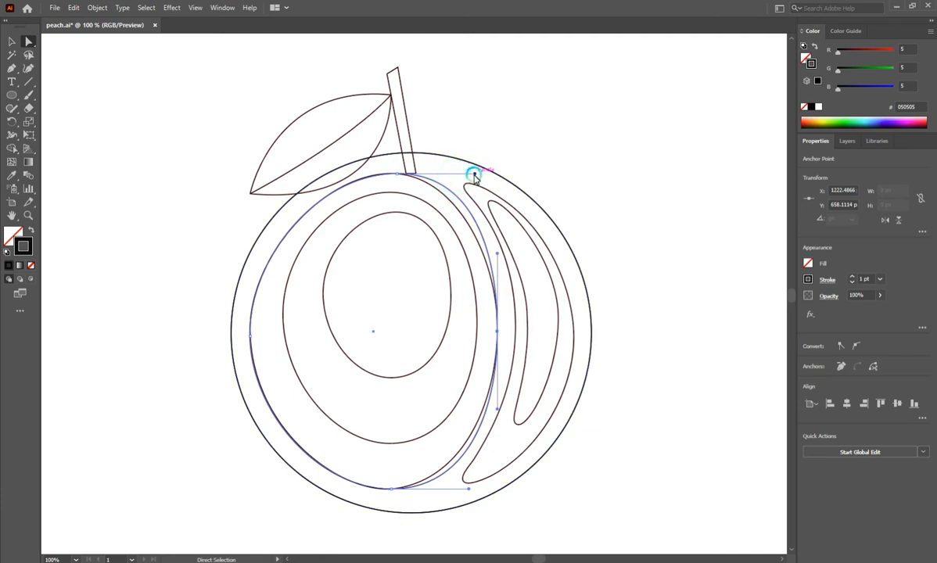
pyautogui.moveTo(473, 179); pyautogui.dragTo(451, 174)
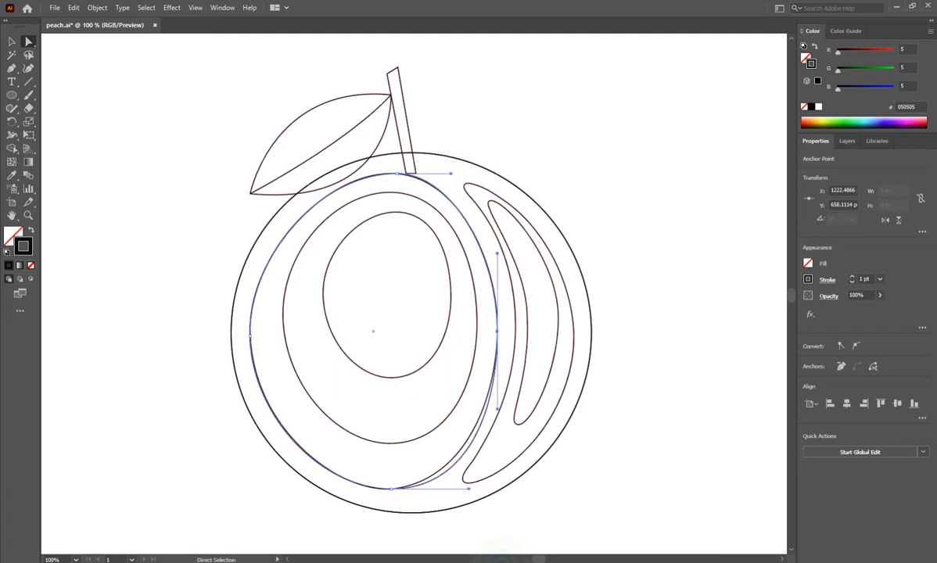
pyautogui.moveTo(468, 487); pyautogui.dragTo(455, 489)
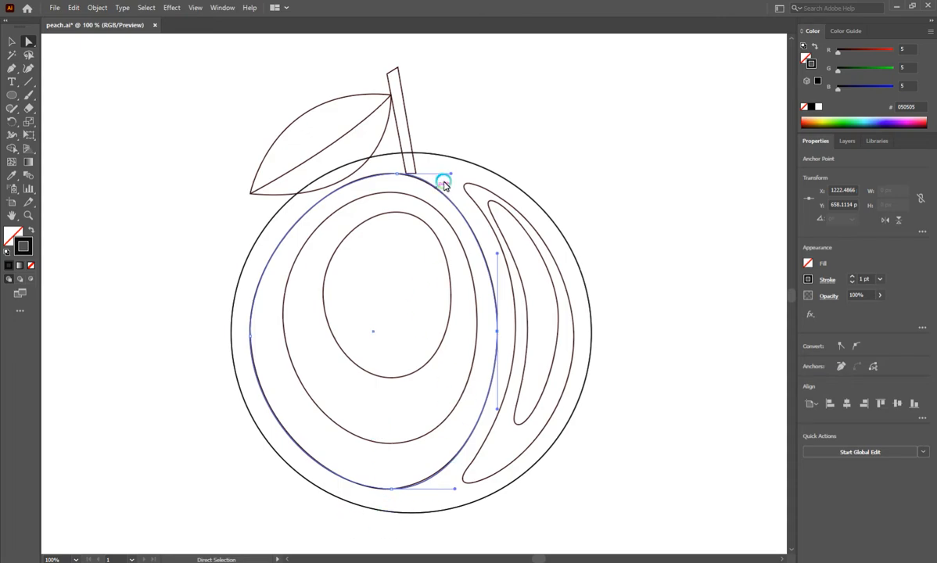
pyautogui.moveTo(449, 175); pyautogui.dragTo(450, 175)
pyautogui.click(169, 371)
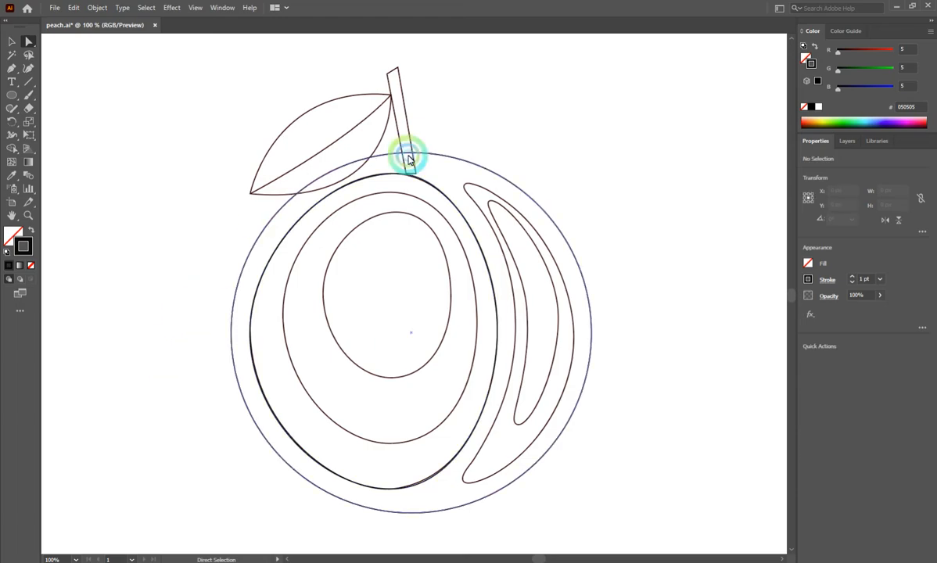
# - Duplicate the reshaped oval and scale the copy to about 278 by 355 px over the third outline
pyautogui.click(13, 41)
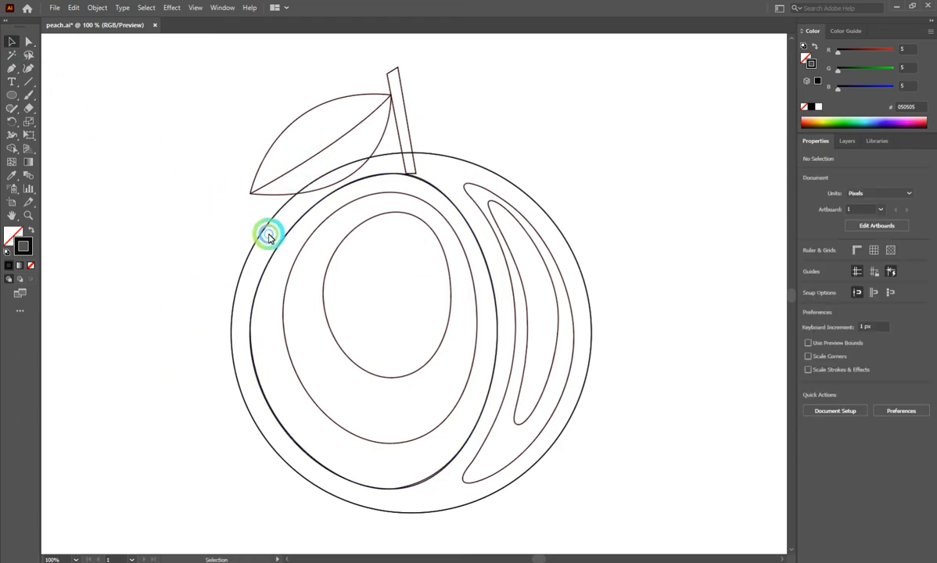
pyautogui.moveTo(270, 264); pyautogui.dragTo(305, 237)
pyautogui.moveTo(530, 307); pyautogui.dragTo(478, 308)
pyautogui.click(912, 462)
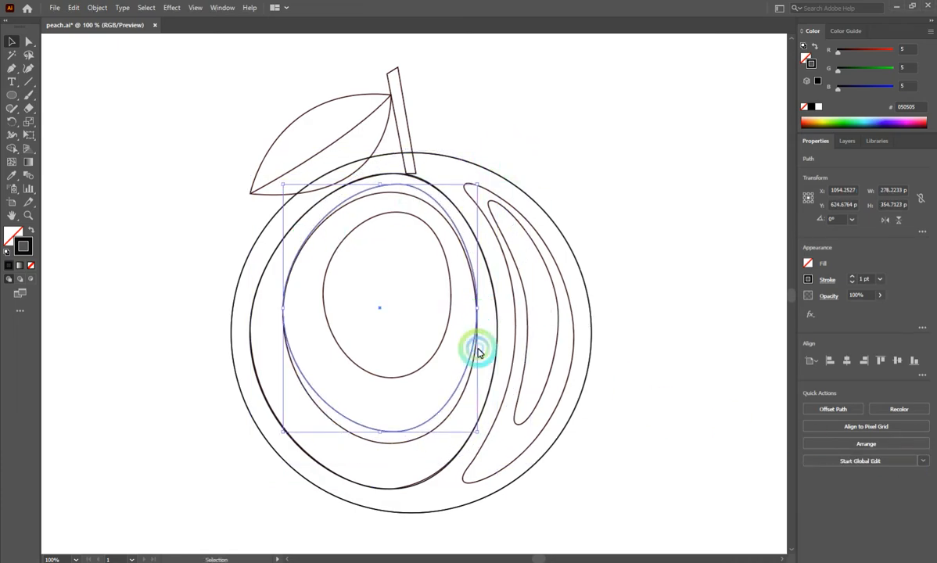
pyautogui.click(378, 207)
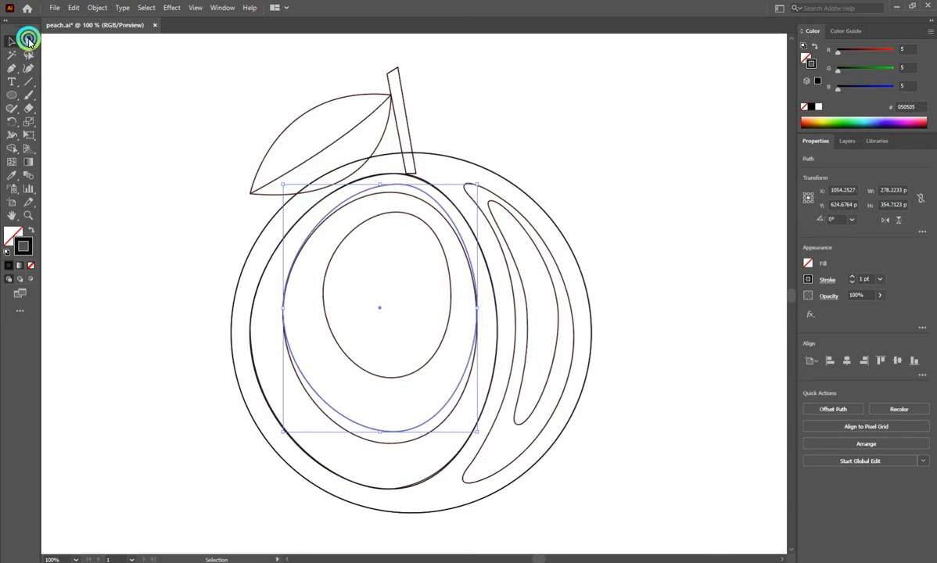
# - Move the copied oval's top anchor point down to the top of the third outline
pyautogui.click(28, 40)
pyautogui.click(387, 224)
pyautogui.click(393, 184)
pyautogui.click(399, 186)
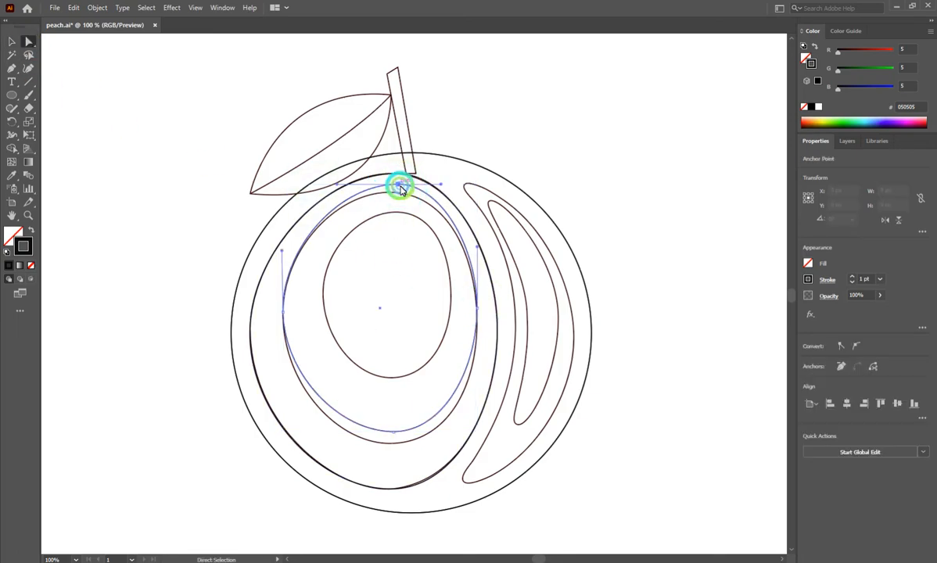
pyautogui.moveTo(400, 186); pyautogui.dragTo(397, 193)
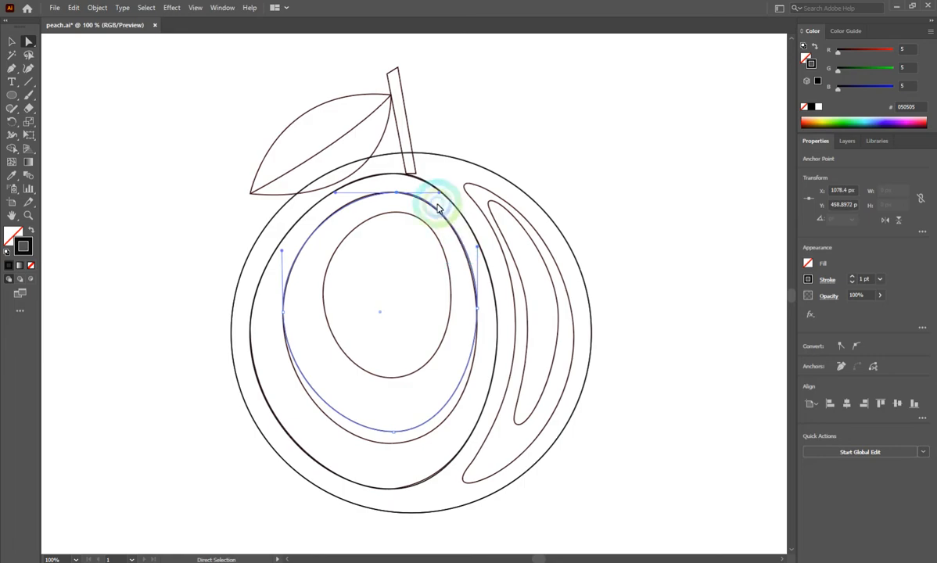
# - Move the oval's bottom anchor to the third outline and adjust the lower and upper-left handles to match its curve
pyautogui.moveTo(393, 433); pyautogui.dragTo(332, 445)
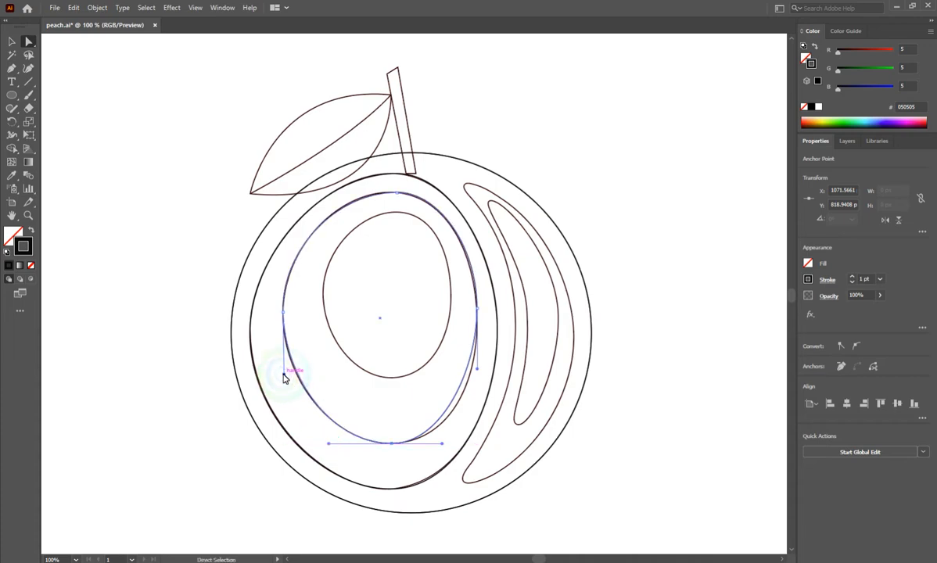
pyautogui.moveTo(284, 376); pyautogui.dragTo(282, 378)
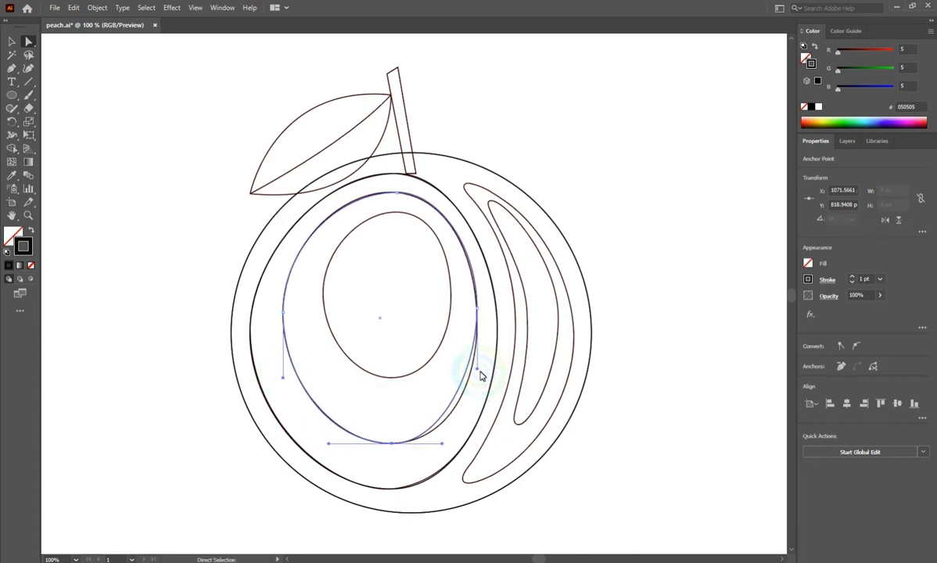
pyautogui.moveTo(478, 371); pyautogui.dragTo(481, 389)
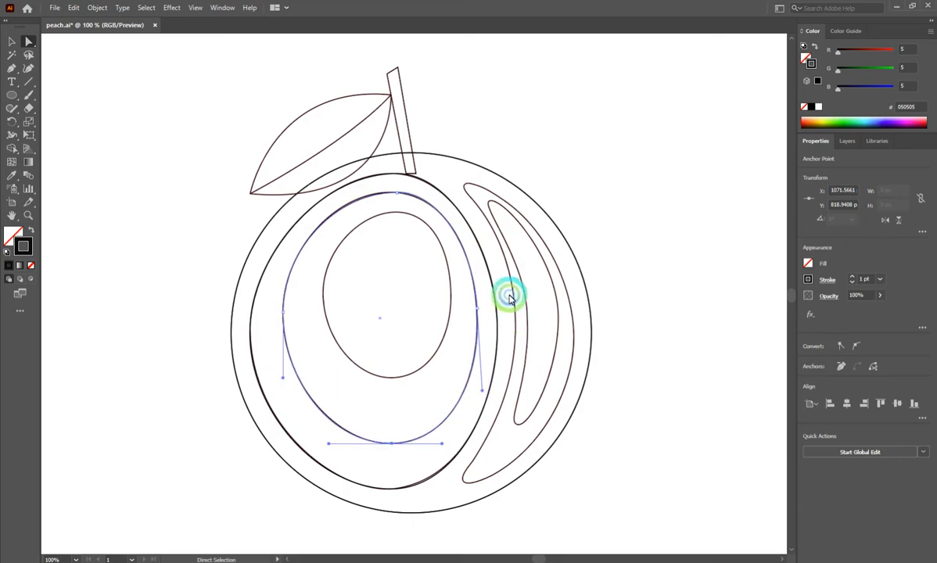
pyautogui.click(349, 195)
pyautogui.moveTo(335, 196); pyautogui.dragTo(328, 193)
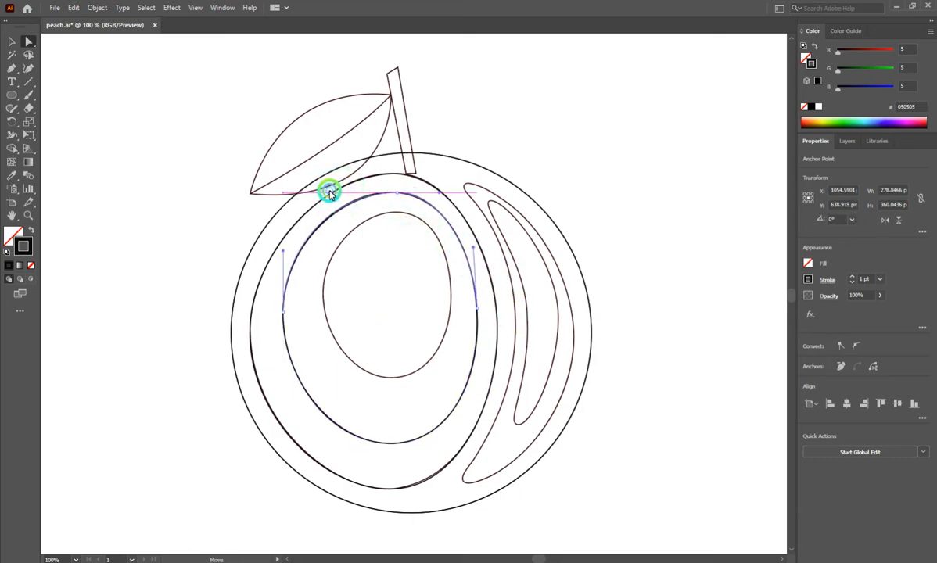
pyautogui.click(137, 134)
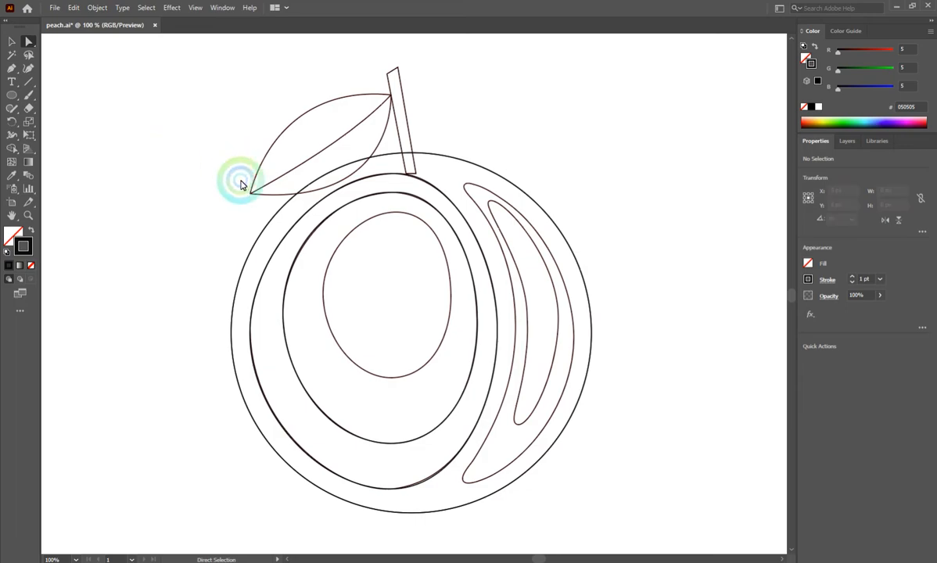
# - Duplicate the third oval, scale the copy to about 196 by 254 px and position it over the innermost outline
pyautogui.click(12, 38)
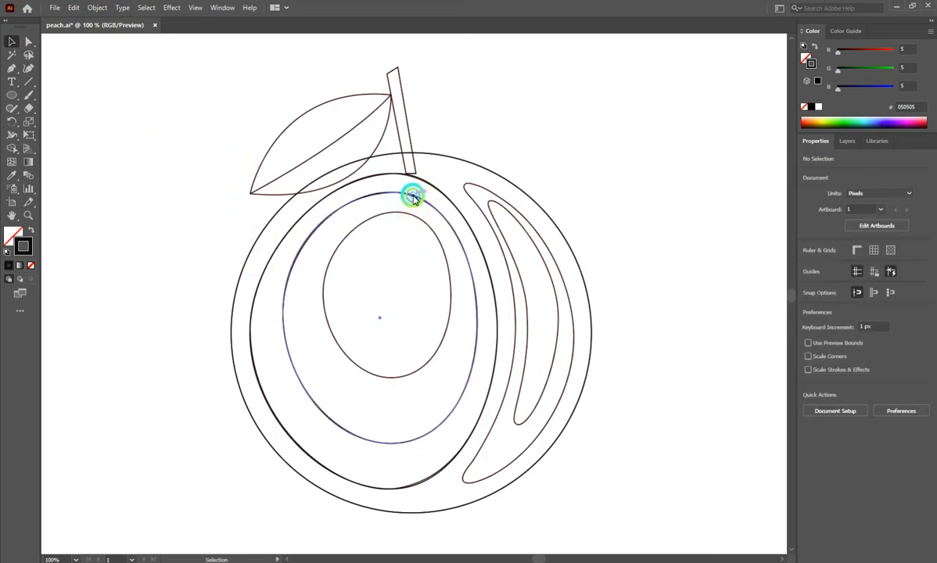
pyautogui.click(412, 195)
pyautogui.moveTo(415, 200); pyautogui.dragTo(376, 282)
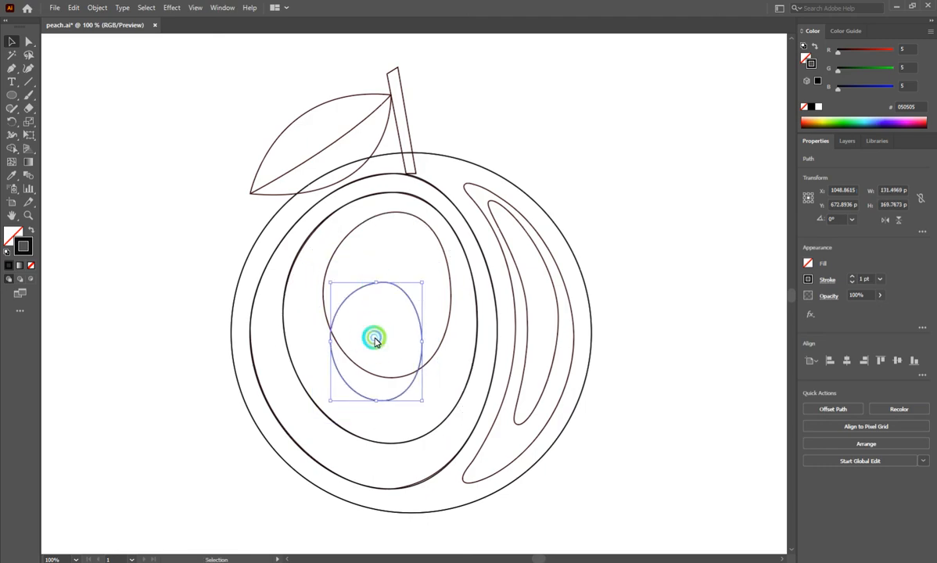
pyautogui.hotkey('ctrl', 'a')
pyautogui.click(387, 280)
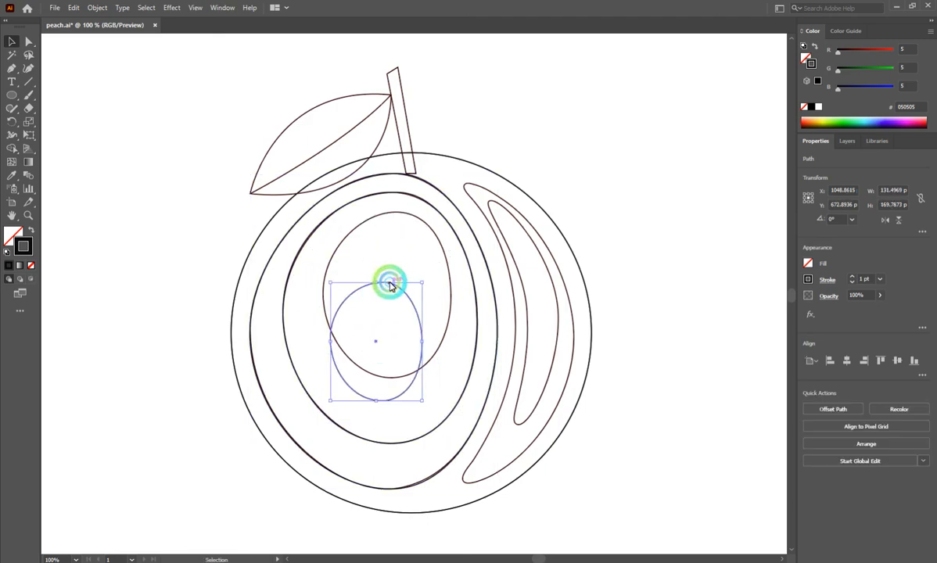
pyautogui.doubleClick(388, 280)
pyautogui.doubleClick(423, 55)
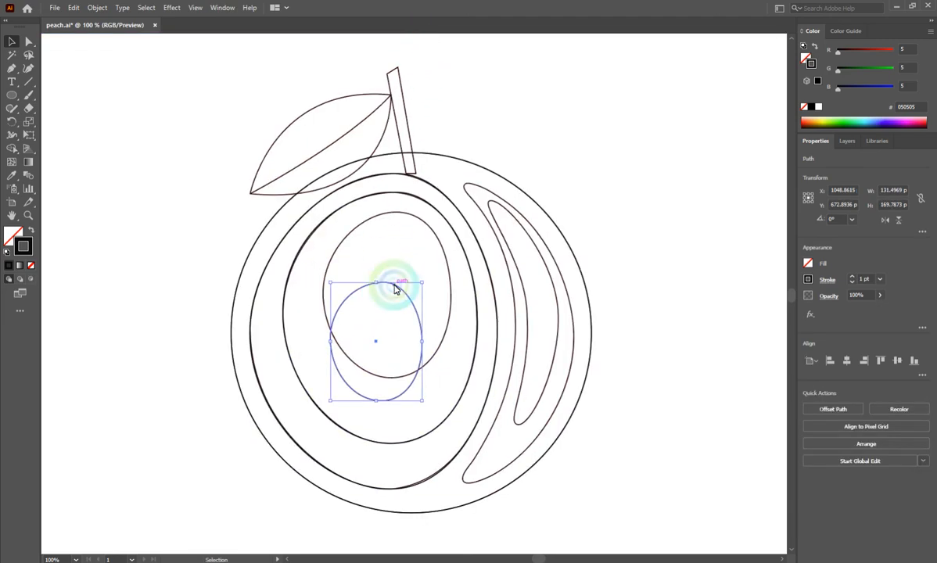
pyautogui.moveTo(392, 287); pyautogui.dragTo(391, 205)
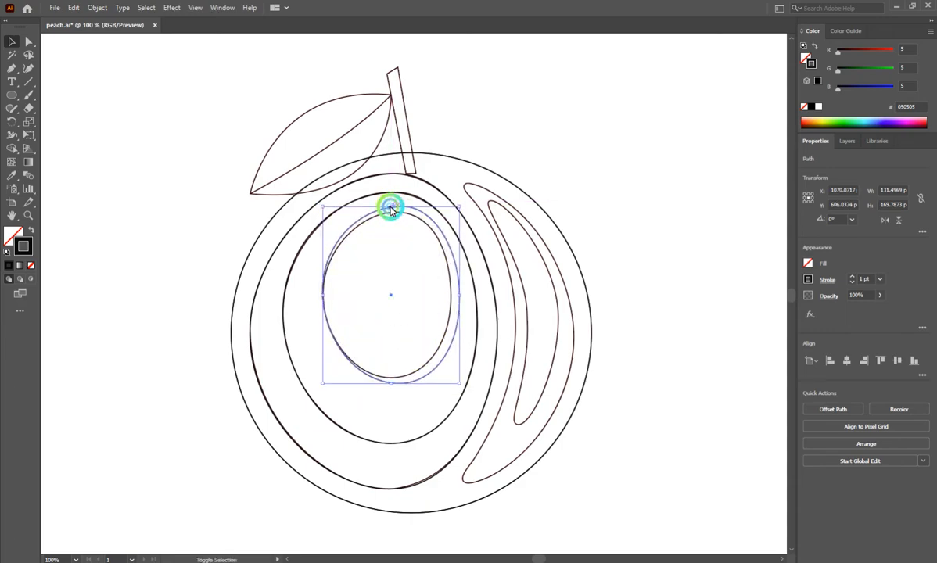
# - Move the innermost oval's right and top anchor points onto the innermost outline
pyautogui.click(31, 42)
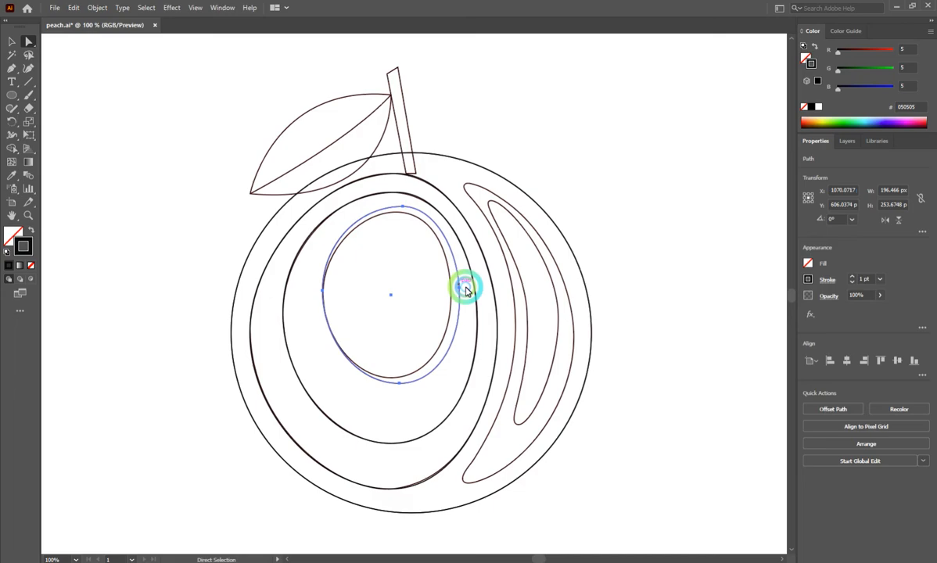
pyautogui.click(425, 235)
pyautogui.click(458, 285)
pyautogui.moveTo(458, 285); pyautogui.dragTo(451, 288)
pyautogui.moveTo(404, 197); pyautogui.dragTo(403, 217)
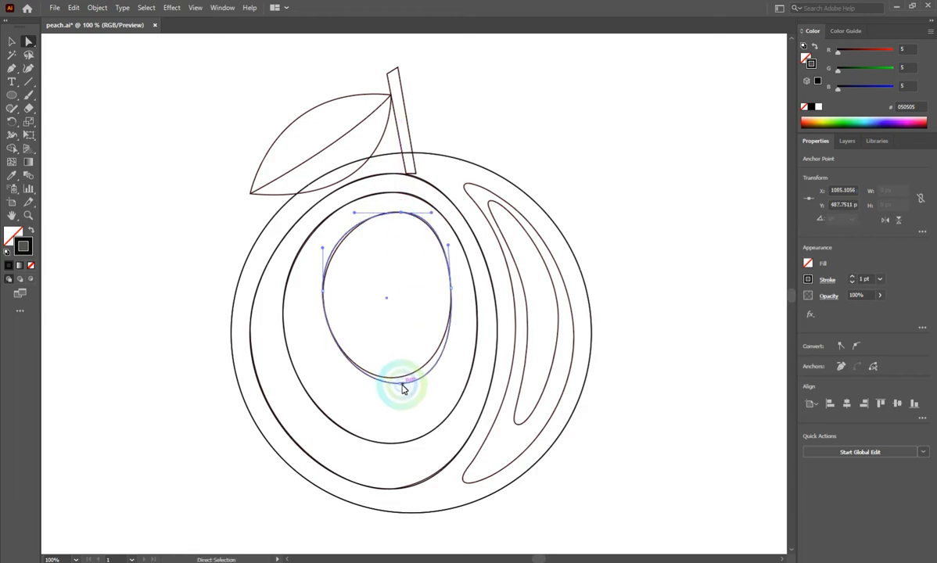
# - Move the innermost oval's bottom anchor onto the sketch outline and adjust the handles along its lower curve to match
pyautogui.moveTo(401, 386); pyautogui.dragTo(395, 377)
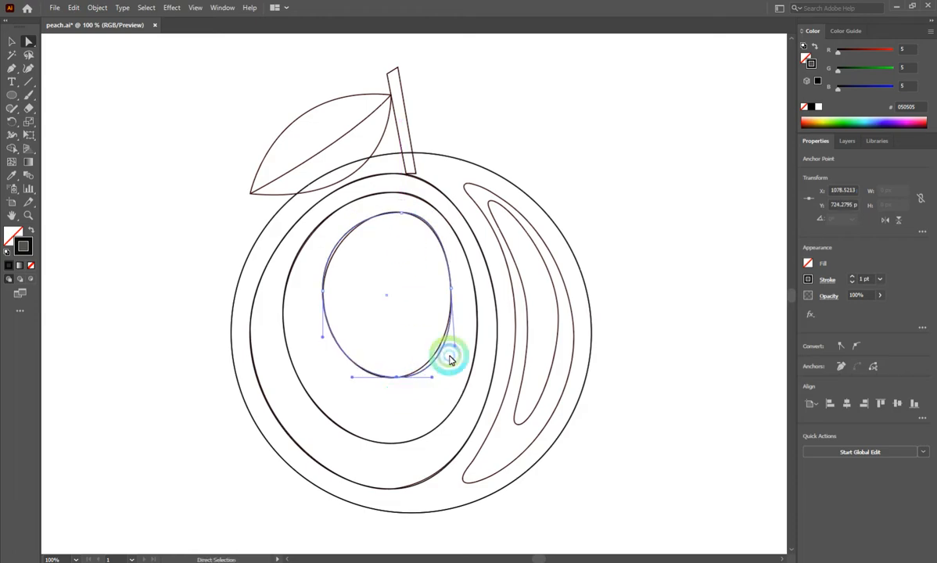
pyautogui.moveTo(453, 345); pyautogui.dragTo(451, 336)
pyautogui.moveTo(432, 376)
pyautogui.mouseDown()
pyautogui.moveTo(422, 375)
pyautogui.moveTo(433, 373)
pyautogui.mouseUp()
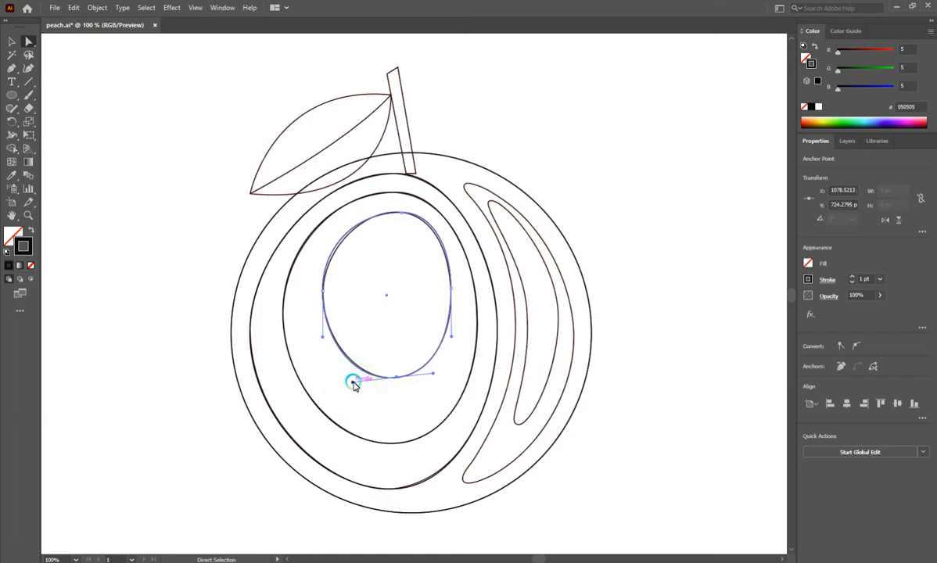
pyautogui.moveTo(354, 385); pyautogui.dragTo(355, 383)
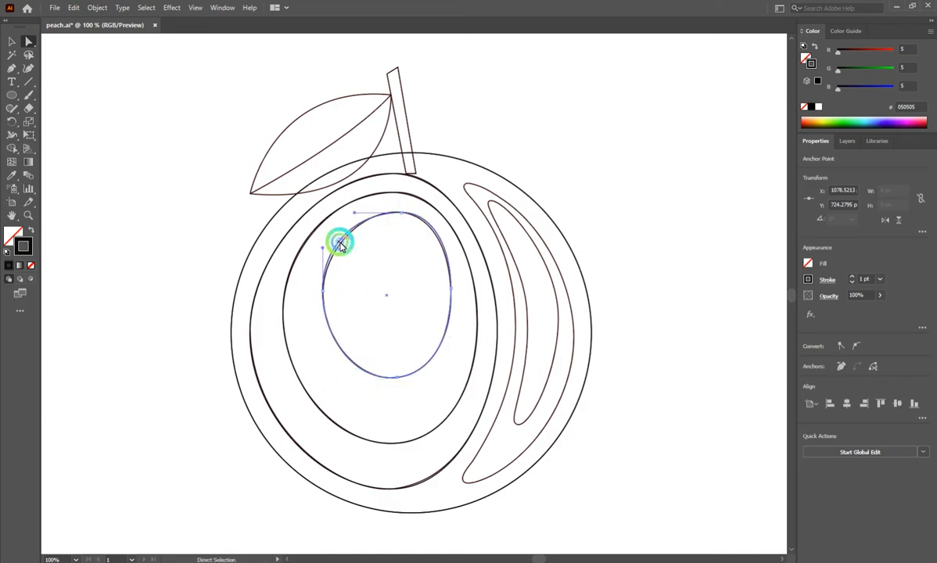
# - Adjust the innermost oval's left-side and upper-right handles to follow the sketch outline, and deselect the oval
pyautogui.click(355, 212)
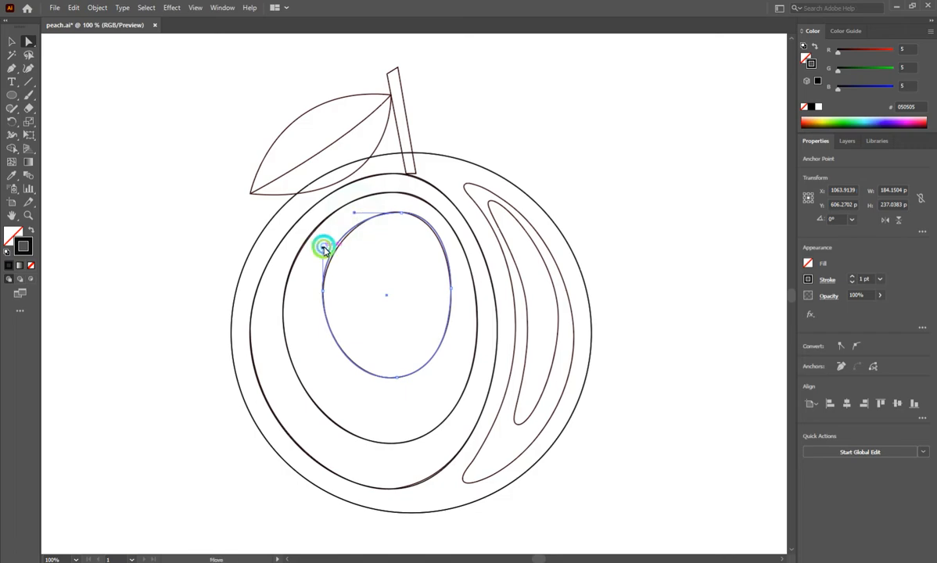
pyautogui.moveTo(323, 248); pyautogui.dragTo(327, 251)
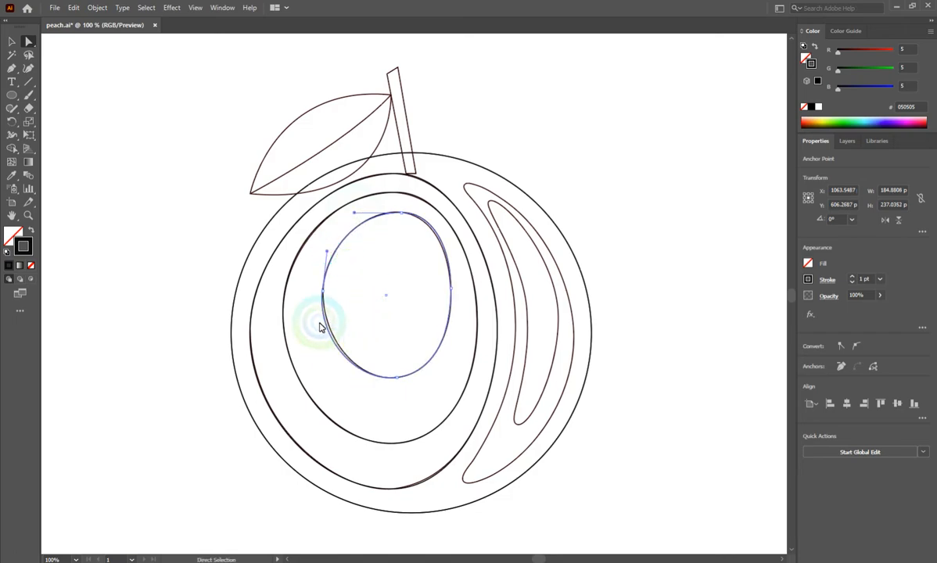
pyautogui.moveTo(323, 292); pyautogui.dragTo(319, 331)
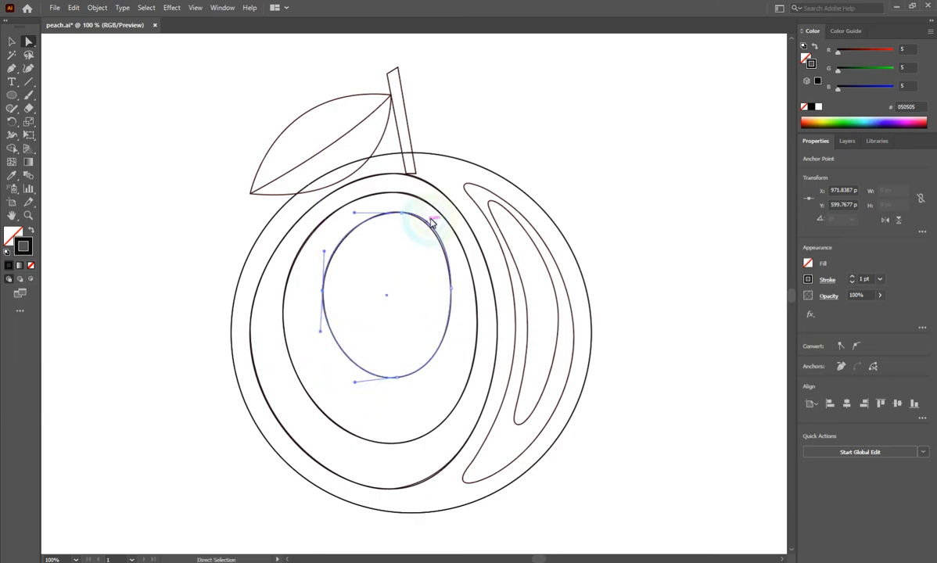
pyautogui.moveTo(446, 233); pyautogui.dragTo(451, 251)
pyautogui.click(462, 358)
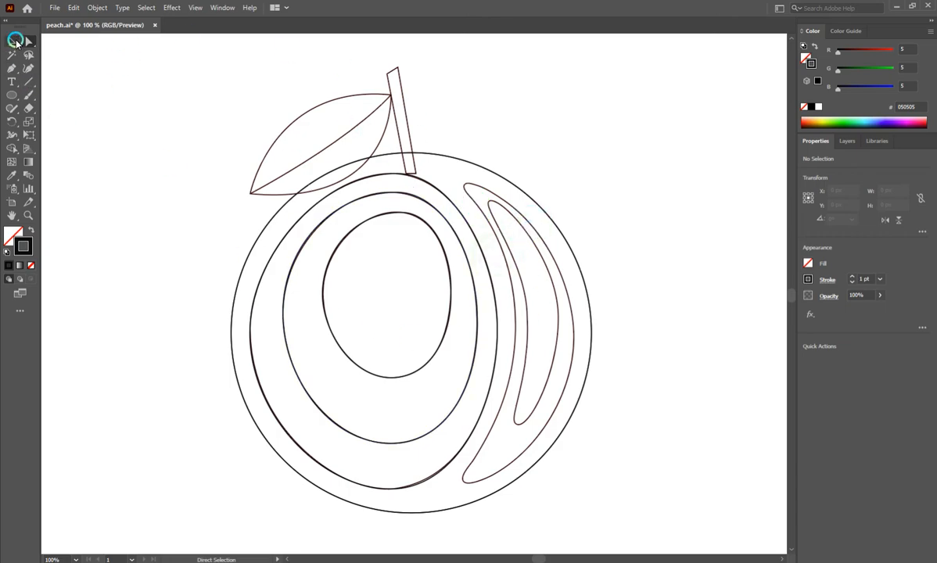
# - Duplicate the second oval onto the large crescent's outer edge and pull the copy's left anchor to the crescent's inner edge
pyautogui.click(16, 40)
pyautogui.click(450, 199)
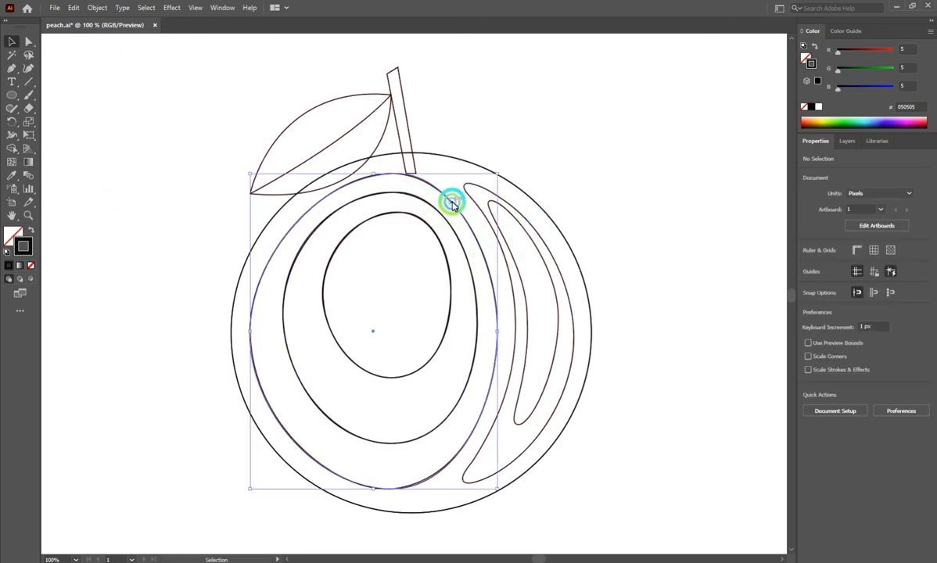
pyautogui.click(458, 219)
pyautogui.moveTo(465, 221); pyautogui.dragTo(542, 223)
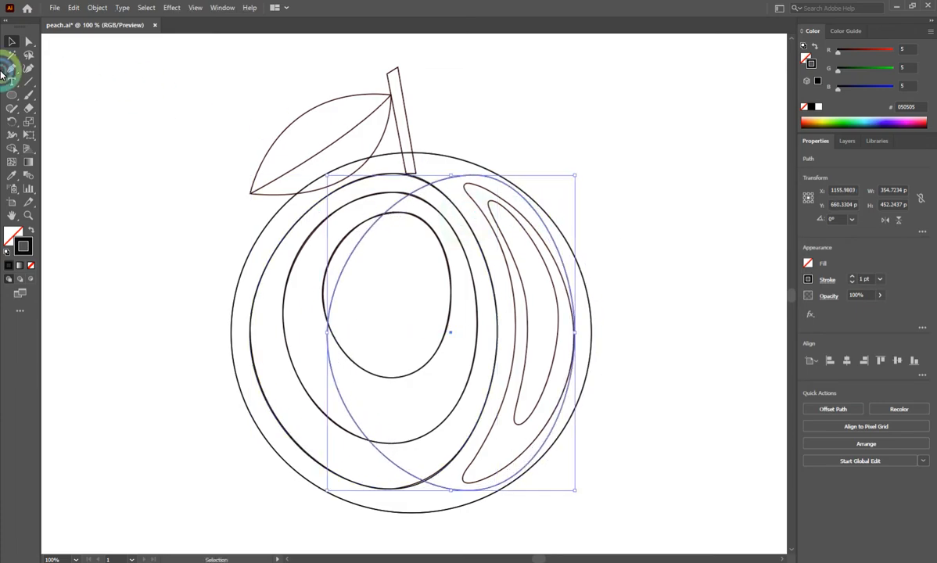
pyautogui.click(28, 41)
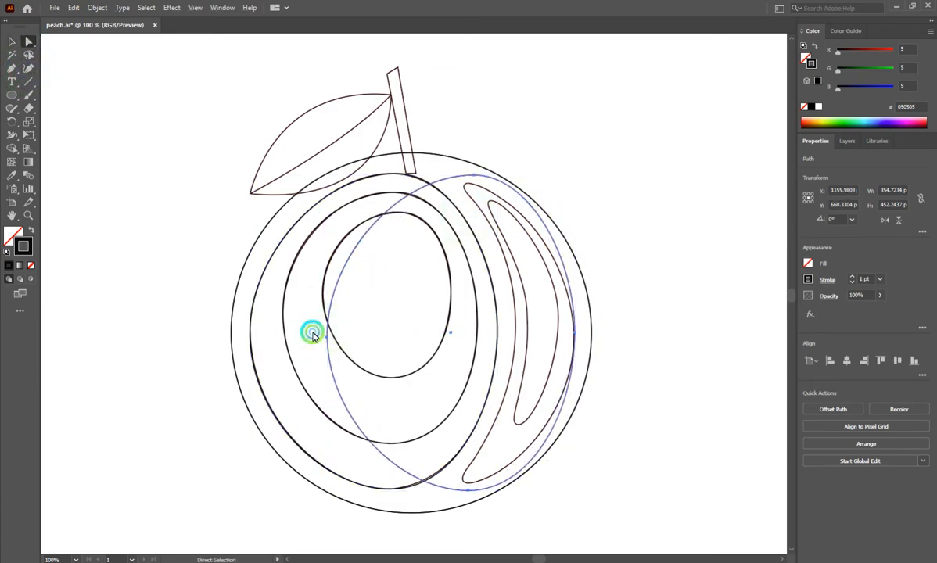
pyautogui.moveTo(324, 336); pyautogui.dragTo(513, 327)
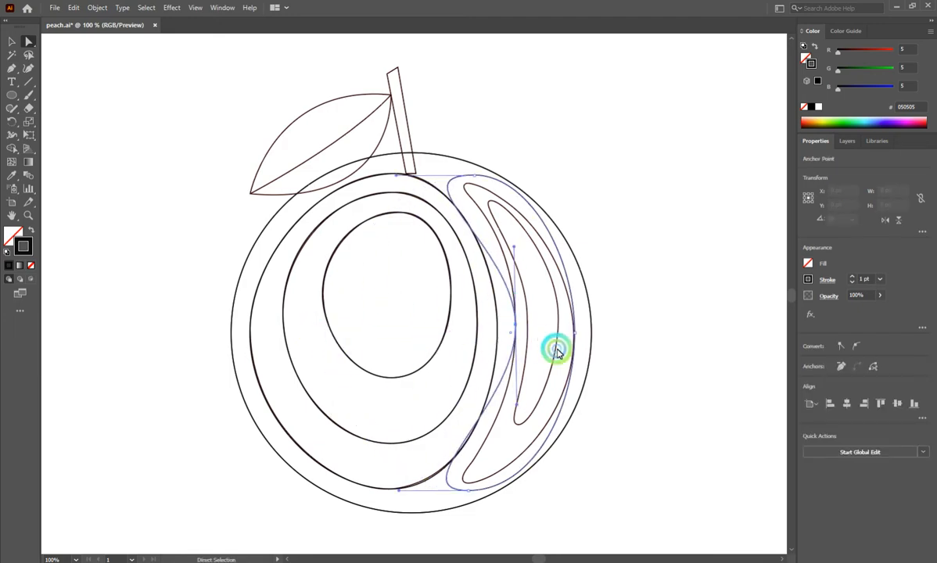
# - Move the crescent copy's bottom anchor up to the lower tip and adjust the lower handles to follow the sketched curves
pyautogui.click(460, 452)
pyautogui.moveTo(469, 493)
pyautogui.mouseDown()
pyautogui.moveTo(446, 481)
pyautogui.moveTo(469, 482)
pyautogui.mouseUp()
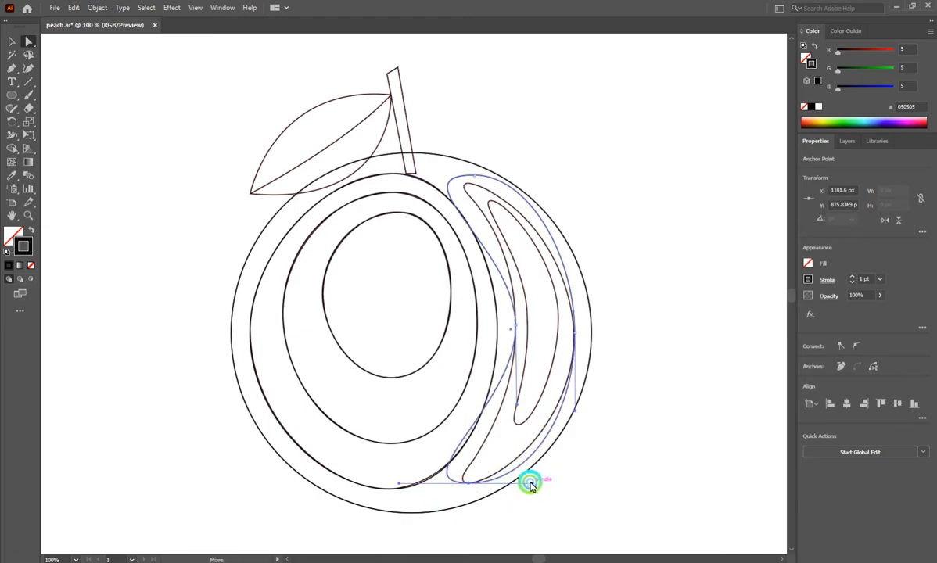
pyautogui.moveTo(530, 484); pyautogui.dragTo(515, 477)
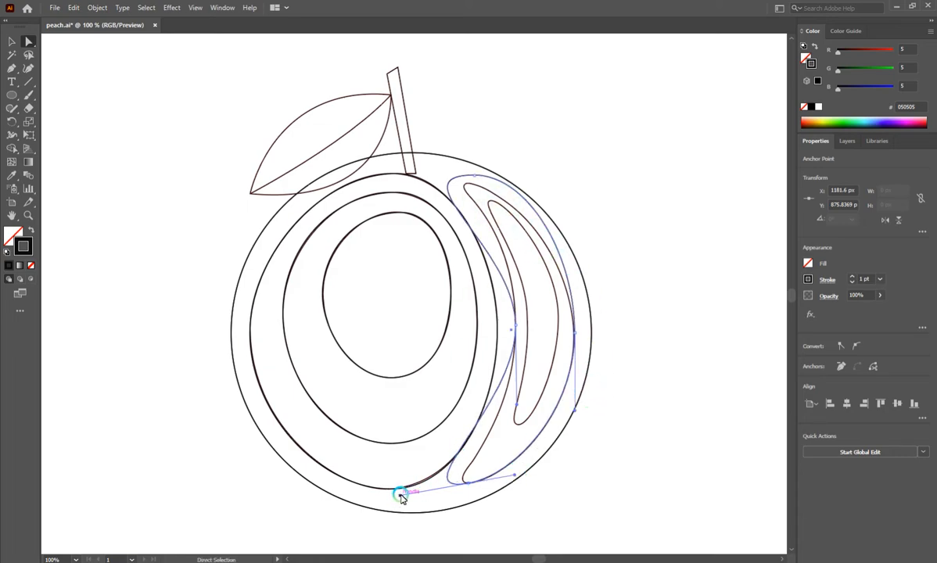
pyautogui.moveTo(400, 498); pyautogui.dragTo(439, 482)
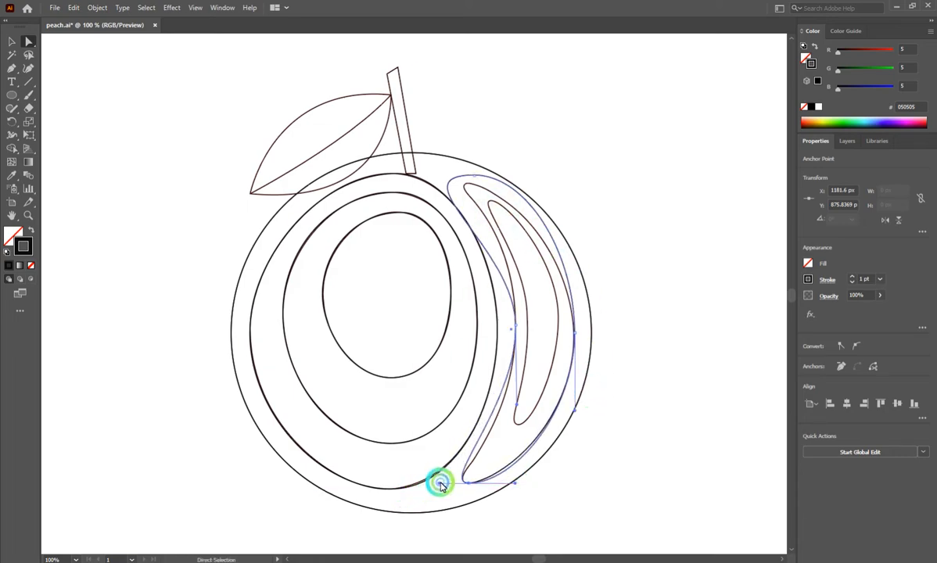
pyautogui.click(516, 327)
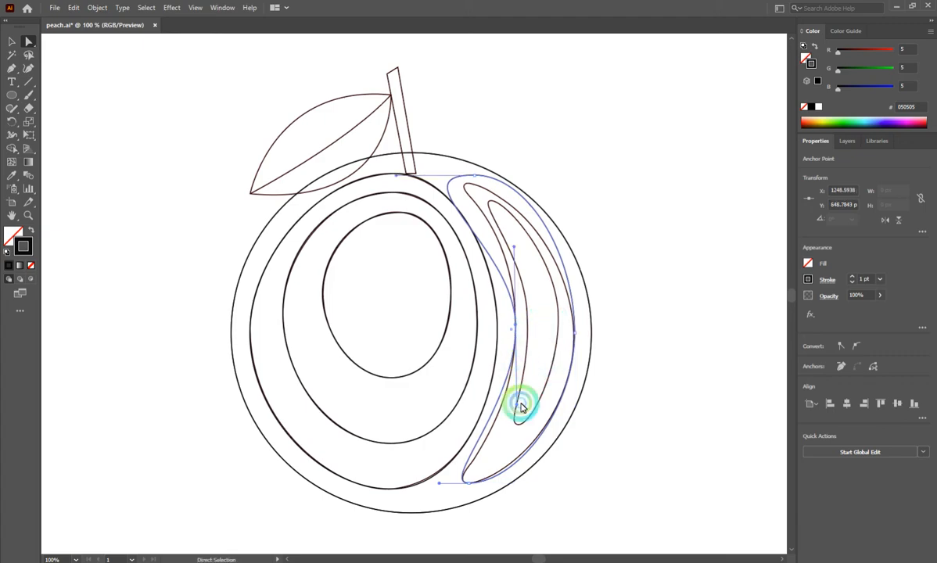
pyautogui.moveTo(517, 408); pyautogui.dragTo(523, 423)
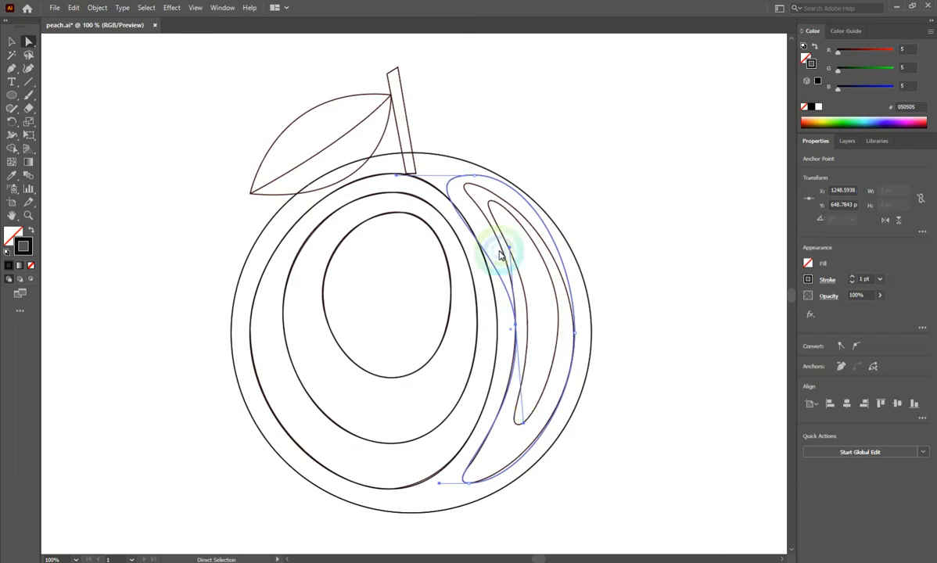
# - Move the crescent's top anchor onto the upper tip and shorten and angle its handles to fit the pointed end
pyautogui.moveTo(474, 175); pyautogui.dragTo(466, 185)
pyautogui.moveTo(573, 252); pyautogui.dragTo(568, 261)
pyautogui.click(518, 186)
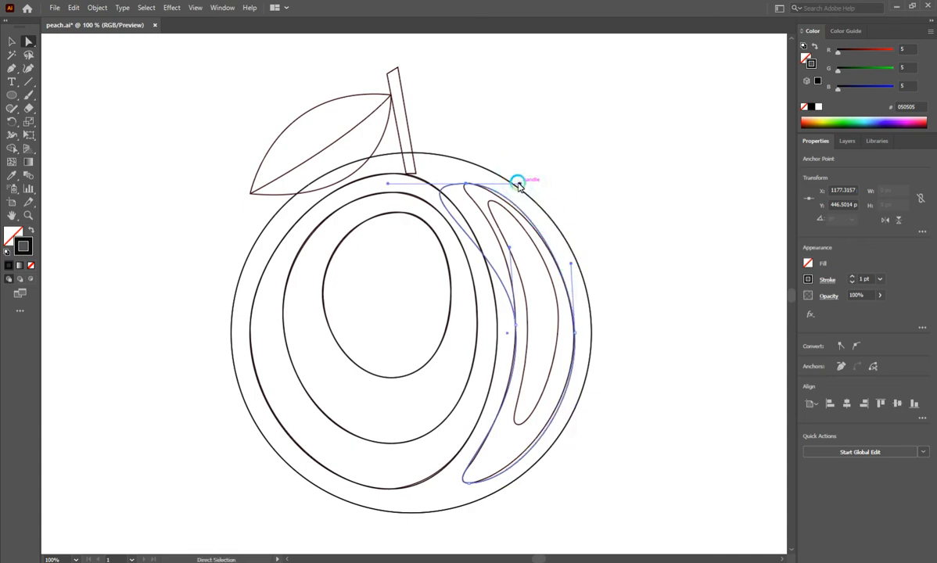
pyautogui.moveTo(519, 185); pyautogui.dragTo(519, 191)
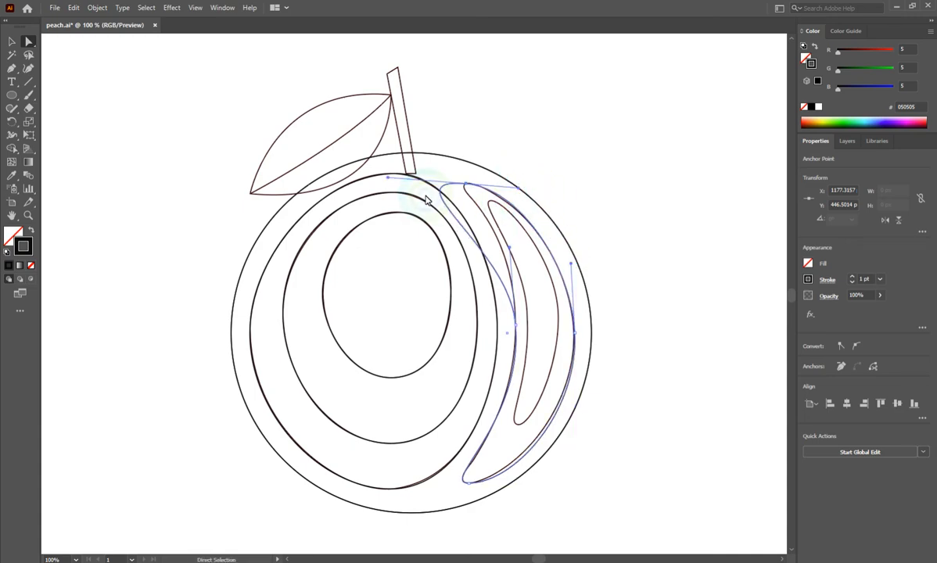
pyautogui.moveTo(389, 178); pyautogui.dragTo(450, 182)
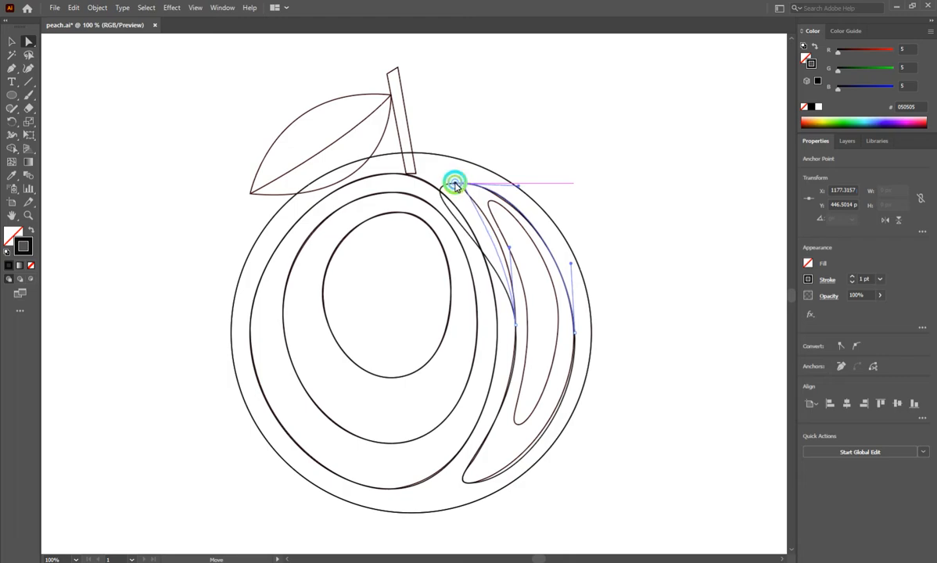
pyautogui.moveTo(453, 186); pyautogui.dragTo(513, 189)
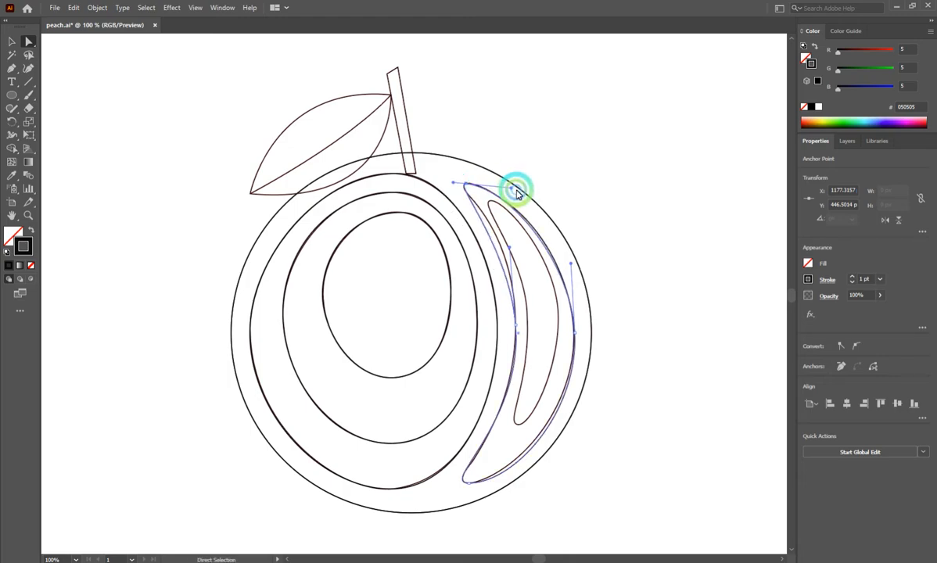
# - Adjust the upper handles of the crescent's outer and inner side anchors to match the sketched upper edges
pyautogui.moveTo(571, 266); pyautogui.dragTo(512, 268)
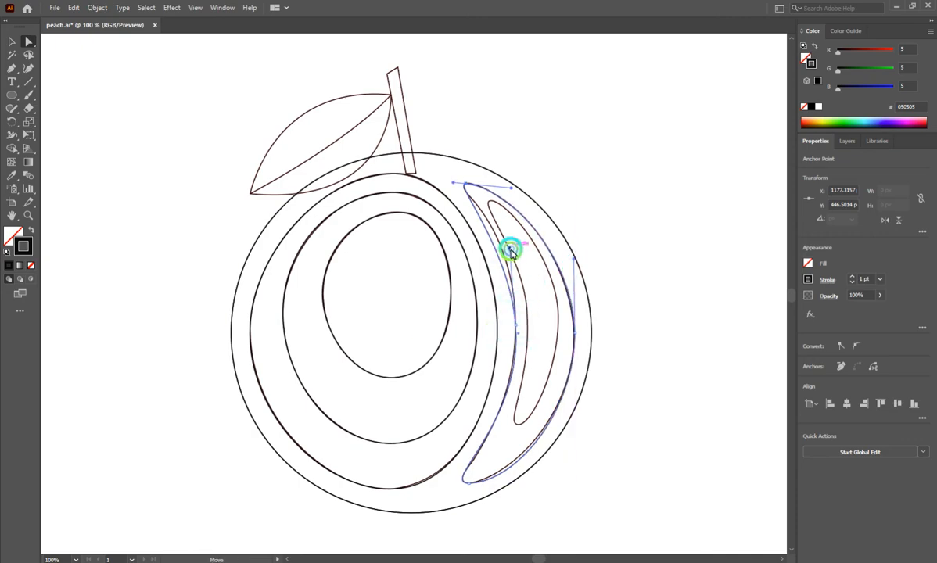
pyautogui.click(517, 261)
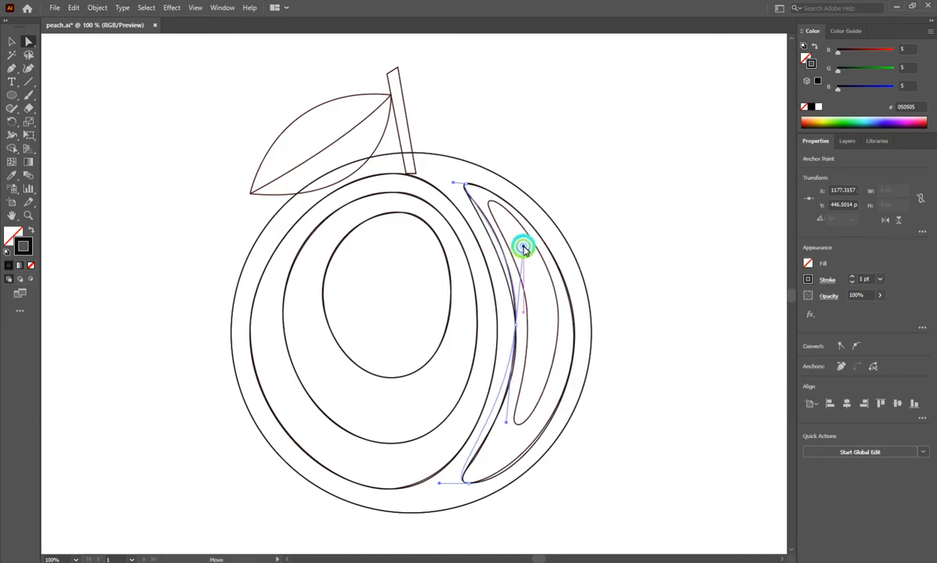
pyautogui.moveTo(523, 246); pyautogui.dragTo(524, 247)
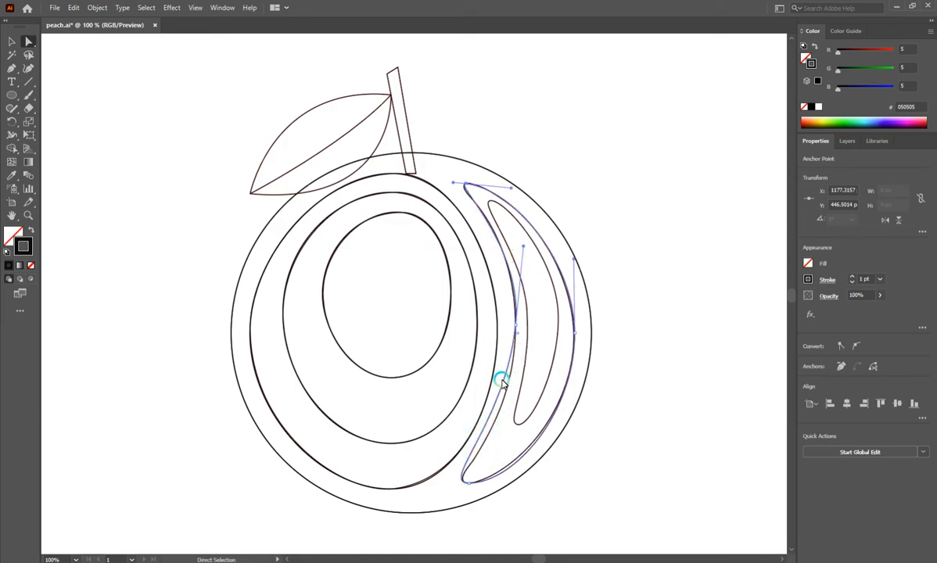
# - Refine the inner side anchor's lower and upper handles to bring the crescent's inner edge closer to the sketch
pyautogui.click(509, 421)
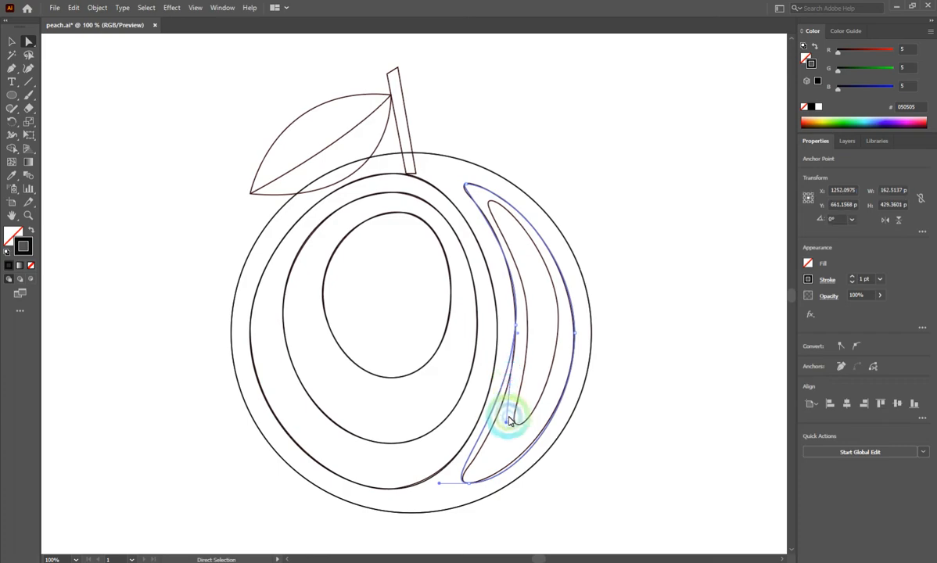
pyautogui.click(512, 408)
pyautogui.moveTo(509, 386); pyautogui.dragTo(510, 411)
pyautogui.click(493, 233)
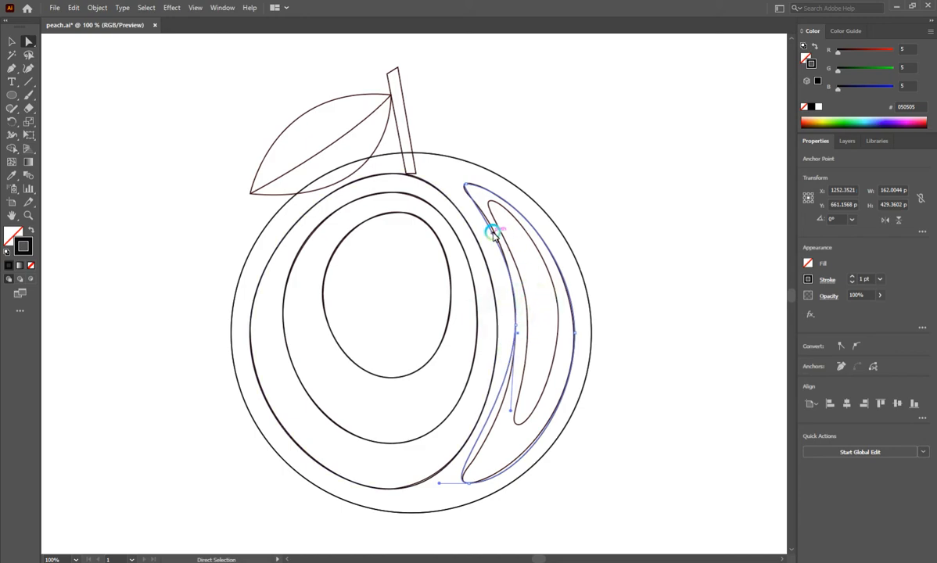
pyautogui.moveTo(495, 242); pyautogui.dragTo(524, 244)
# - Reposition the crescent's bottom anchor at the lower tip and rotate and shorten its handles to form a narrow rounded end
pyautogui.click(468, 478)
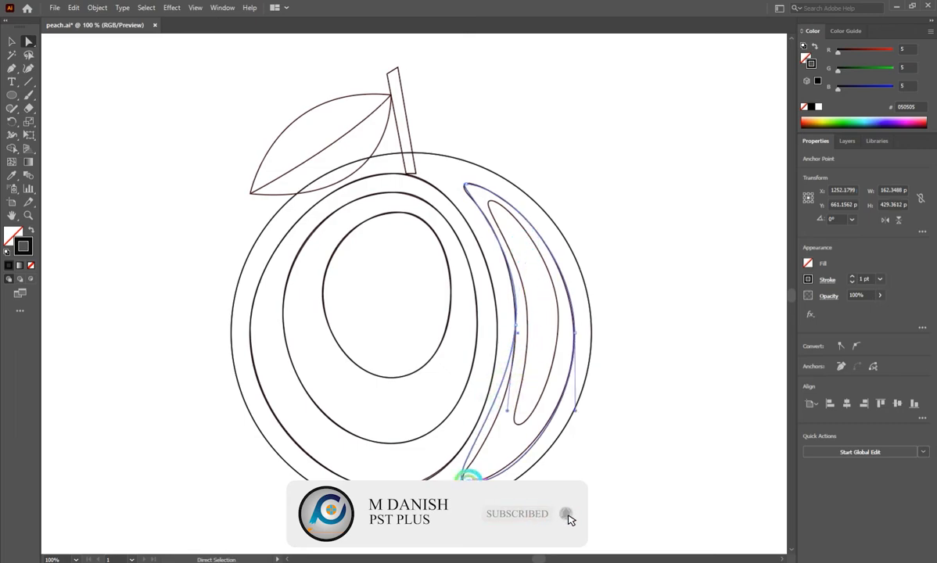
pyautogui.moveTo(439, 481)
pyautogui.mouseDown()
pyautogui.moveTo(506, 489)
pyautogui.moveTo(510, 478)
pyautogui.moveTo(478, 504)
pyautogui.moveTo(472, 497)
pyautogui.moveTo(496, 500)
pyautogui.moveTo(502, 487)
pyautogui.moveTo(462, 470)
pyautogui.moveTo(455, 477)
pyautogui.mouseUp()
pyautogui.click(470, 481)
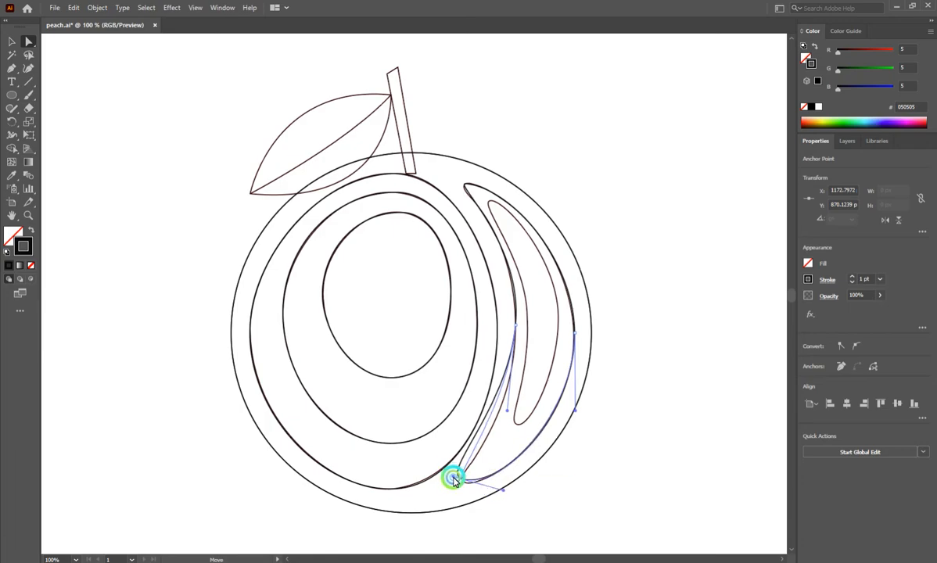
pyautogui.click(469, 480)
pyautogui.moveTo(462, 482); pyautogui.dragTo(446, 466)
pyautogui.click(490, 505)
pyautogui.moveTo(492, 508); pyautogui.dragTo(464, 482)
pyautogui.click(459, 473)
# - Lengthen the lower handles of the crescent's inner and outer side anchors to match the sketched edges, and deselect the path
pyautogui.moveTo(508, 410); pyautogui.dragTo(534, 435)
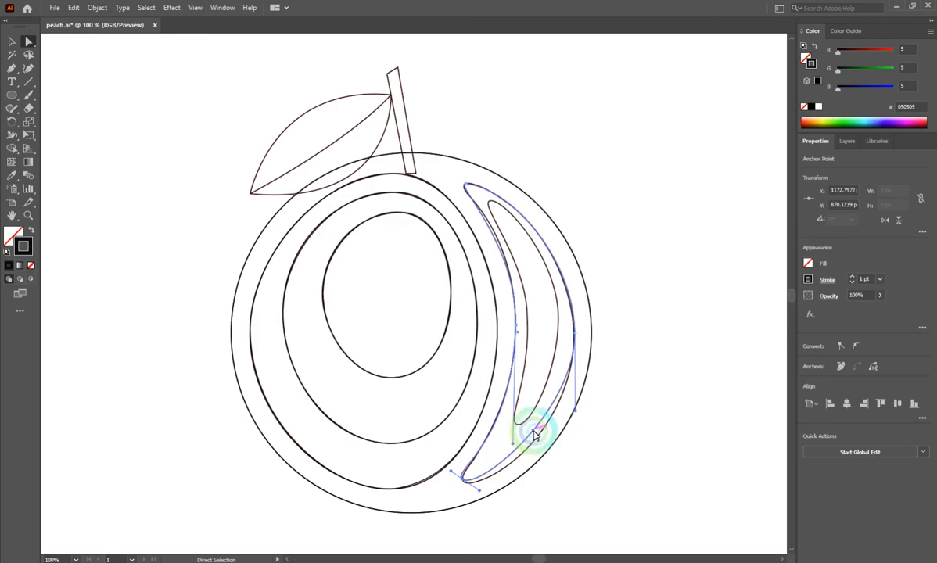
pyautogui.moveTo(575, 412); pyautogui.dragTo(567, 443)
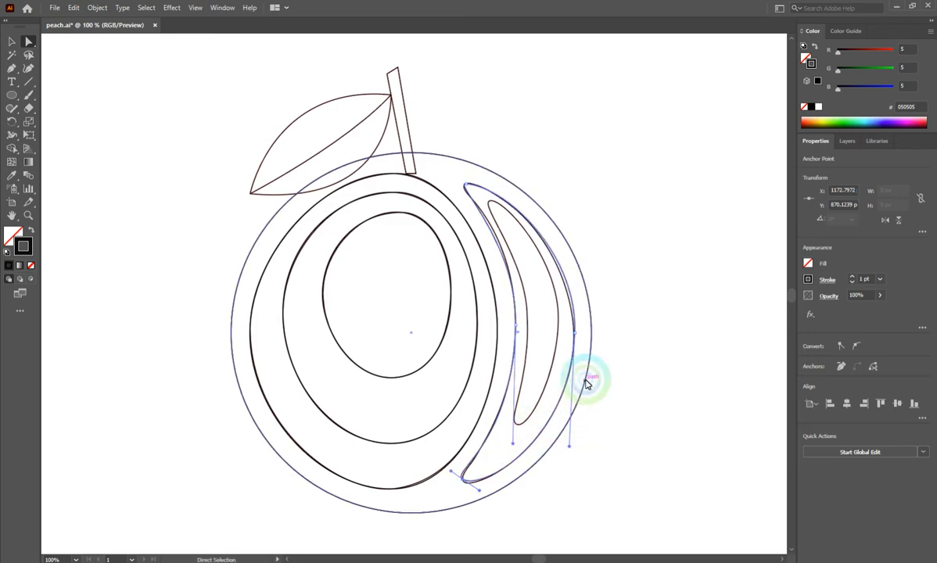
pyautogui.moveTo(463, 483); pyautogui.dragTo(462, 479)
pyautogui.click(484, 503)
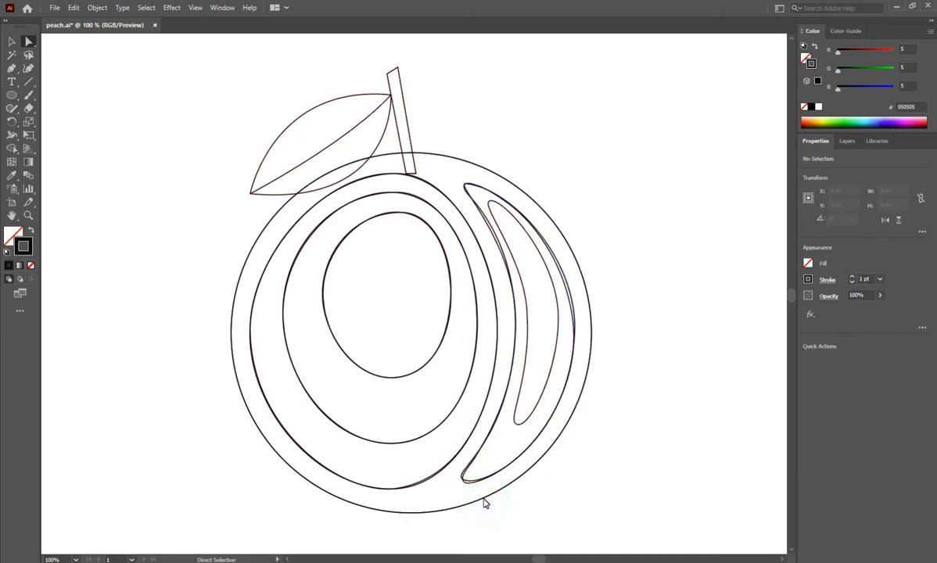
# - Shift the crescent's bottom anchor onto the sketched lower tip and fine-tune the lower handles to align both edges
pyautogui.scroll(3, 469, 477)
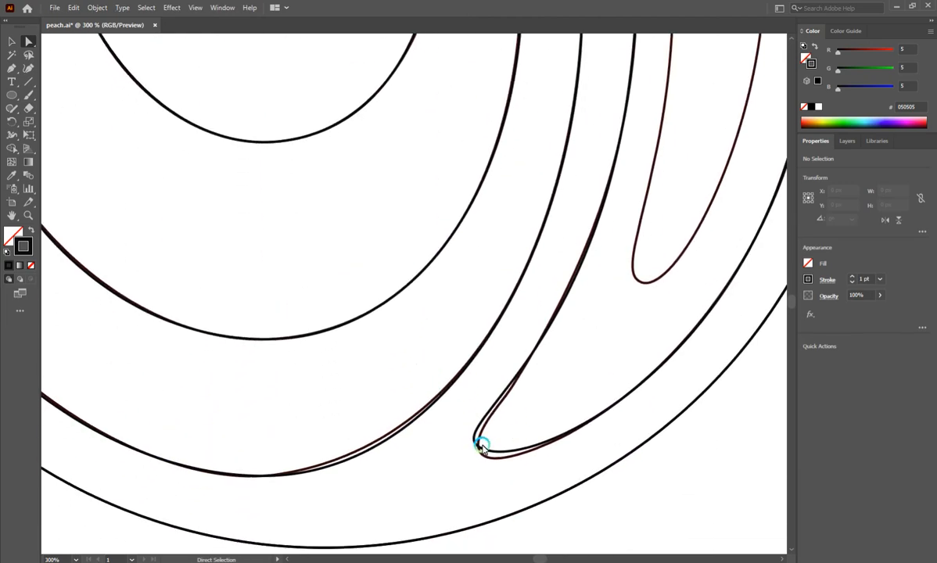
pyautogui.moveTo(482, 444); pyautogui.dragTo(482, 458)
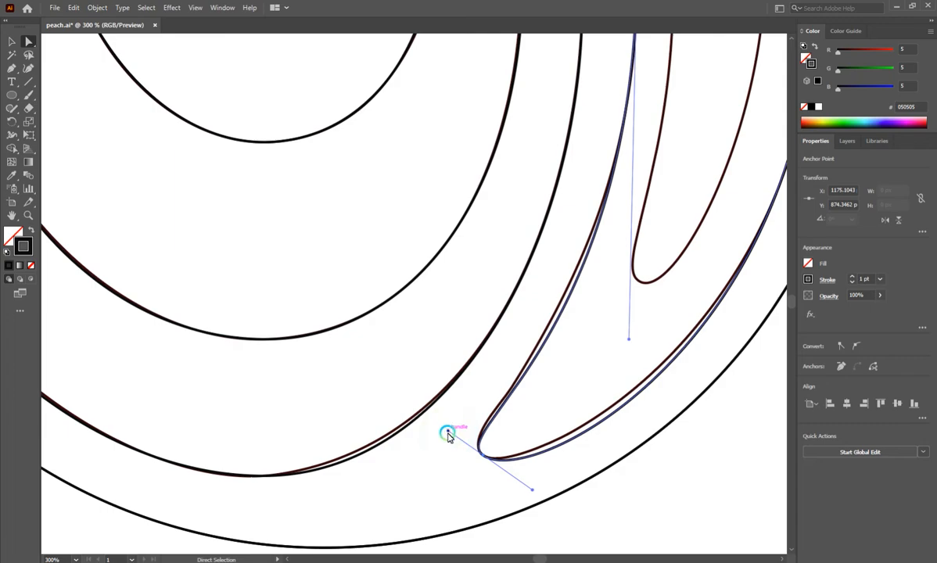
pyautogui.moveTo(446, 429)
pyautogui.mouseDown()
pyautogui.moveTo(485, 430)
pyautogui.moveTo(447, 437)
pyautogui.moveTo(443, 422)
pyautogui.mouseUp()
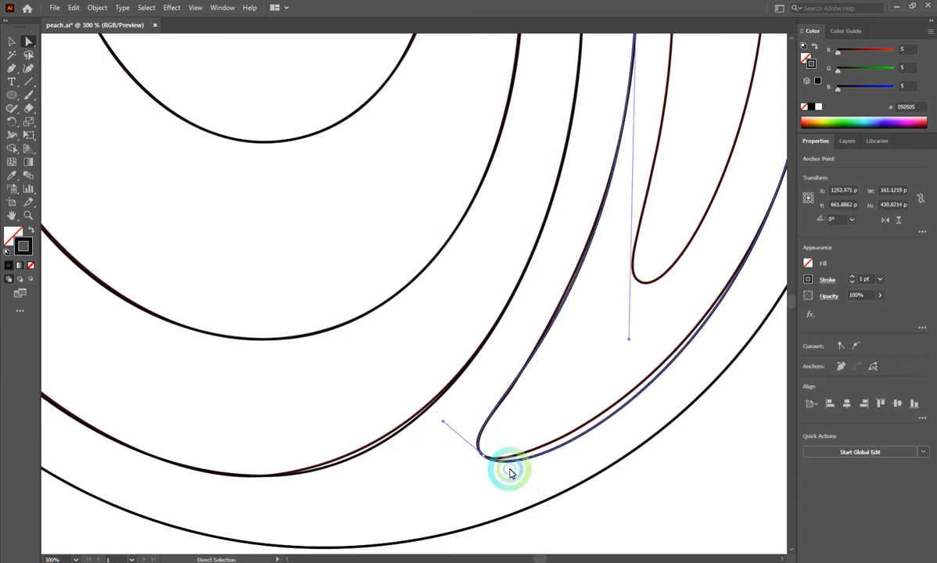
pyautogui.moveTo(510, 461)
pyautogui.mouseDown()
pyautogui.moveTo(520, 458)
pyautogui.moveTo(530, 497)
pyautogui.moveTo(519, 478)
pyautogui.mouseUp()
pyautogui.scroll(-3, 470, 484)
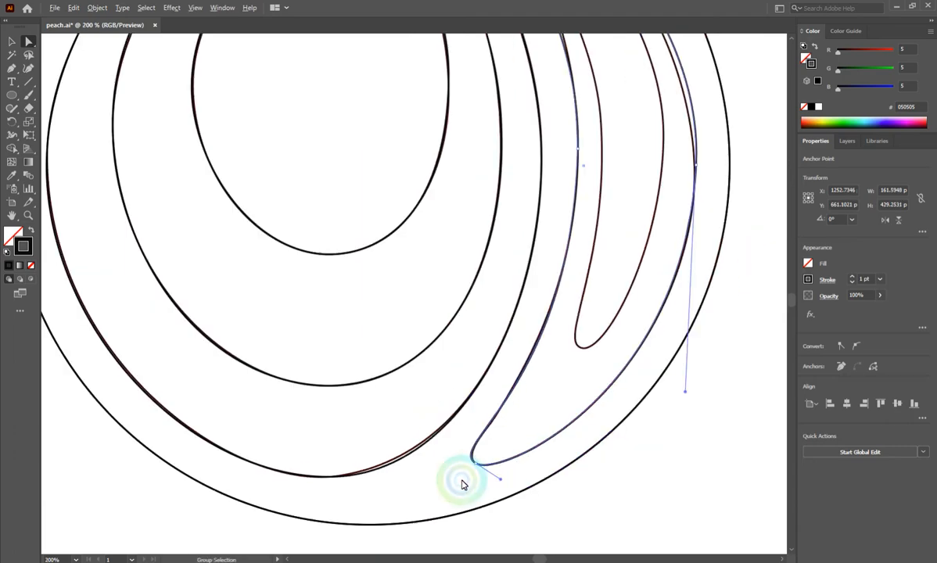
pyautogui.scroll(3, 473, 178)
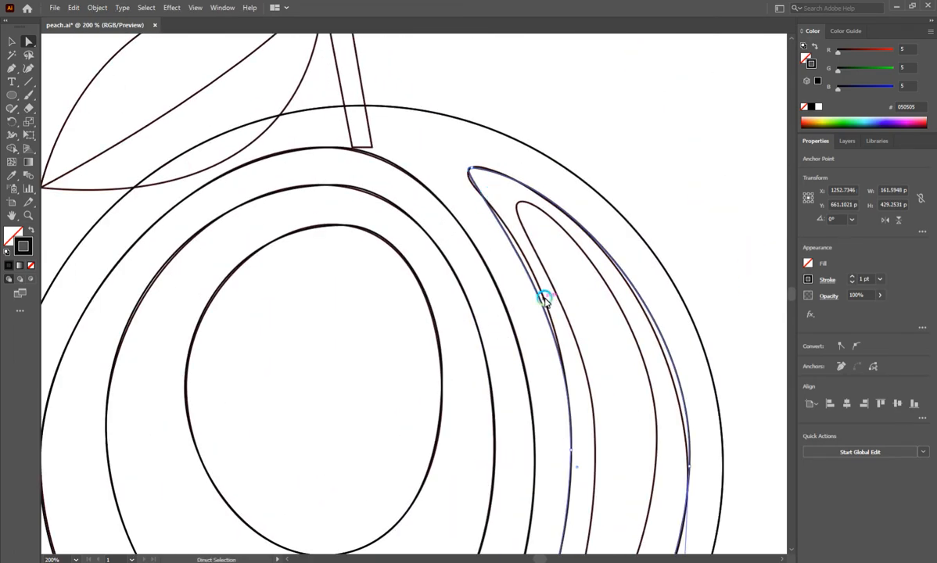
# - Lengthen the upper handle of the crescent's inner side anchor to match the sketched inner edge
pyautogui.click(524, 285)
pyautogui.click(529, 281)
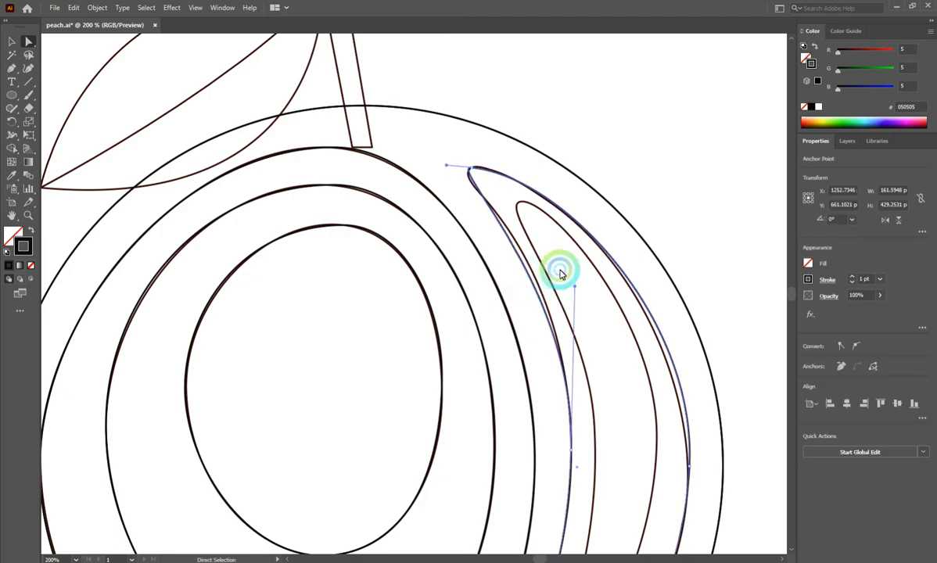
pyautogui.moveTo(560, 272)
pyautogui.mouseDown()
pyautogui.moveTo(577, 288)
pyautogui.moveTo(575, 271)
pyautogui.mouseUp()
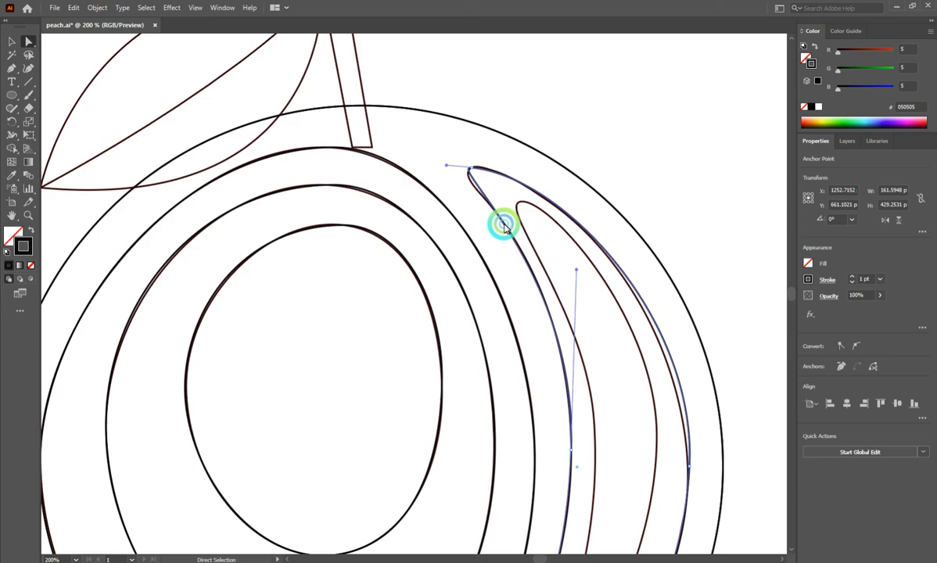
# - Adjust the length and angle of the crescent's top anchor handles to fit the sketched upper tip, and deselect the path
pyautogui.click(469, 165)
pyautogui.scroll(2, 469, 167)
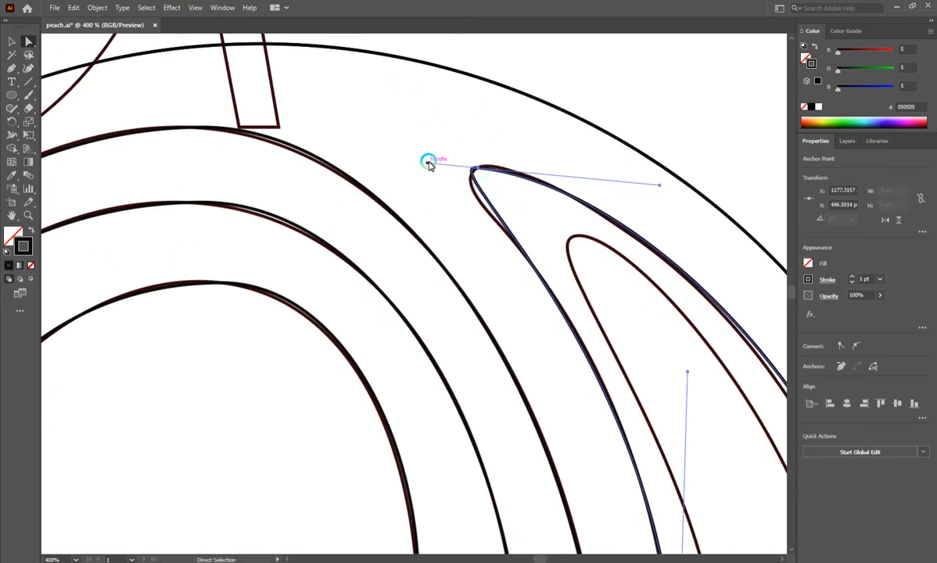
pyautogui.moveTo(429, 164)
pyautogui.mouseDown()
pyautogui.moveTo(426, 182)
pyautogui.moveTo(452, 176)
pyautogui.moveTo(412, 165)
pyautogui.mouseUp()
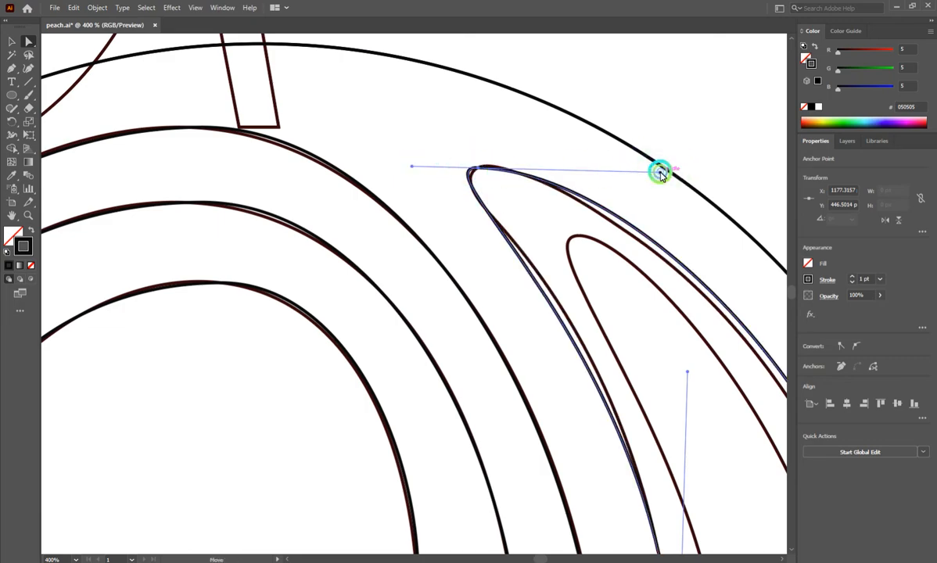
pyautogui.moveTo(660, 172); pyautogui.dragTo(653, 187)
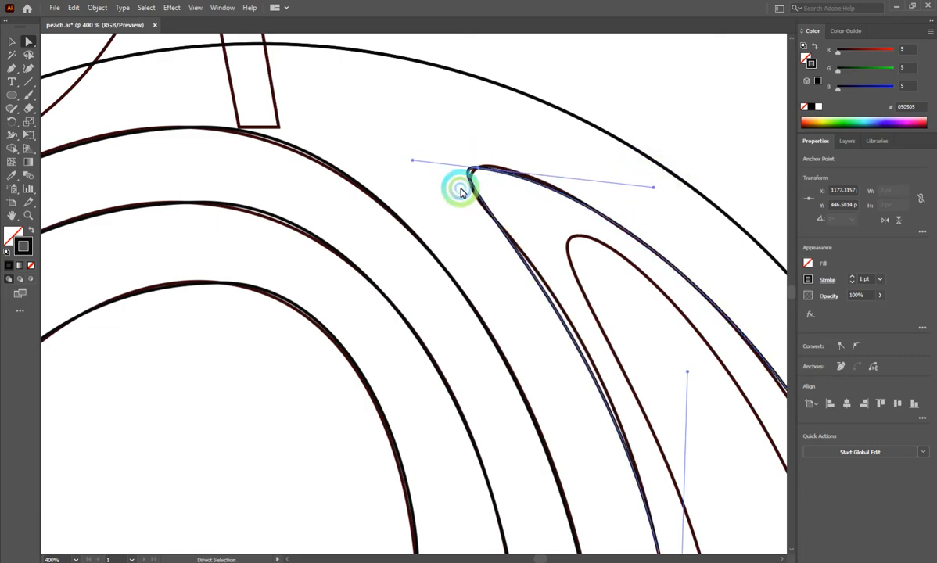
pyautogui.moveTo(413, 162)
pyautogui.mouseDown()
pyautogui.moveTo(428, 162)
pyautogui.moveTo(425, 176)
pyautogui.moveTo(441, 174)
pyautogui.moveTo(418, 171)
pyautogui.mouseUp()
pyautogui.moveTo(477, 169); pyautogui.dragTo(478, 169)
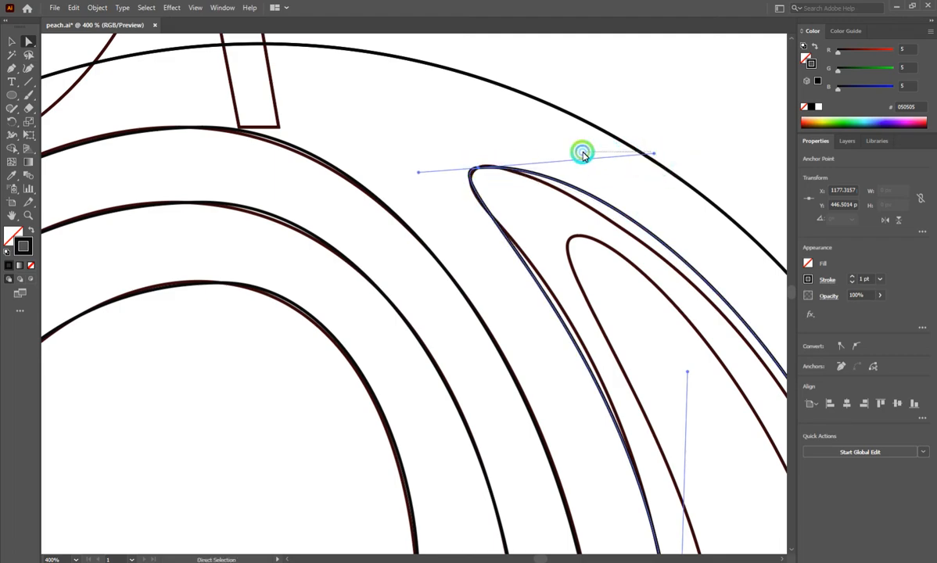
pyautogui.click(625, 155)
pyautogui.click(499, 168)
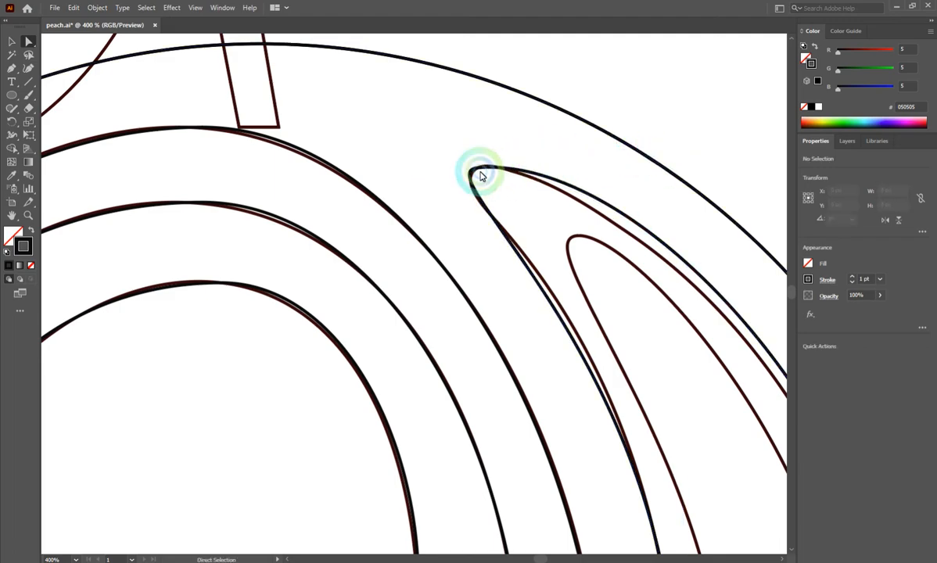
# - Reselect the crescent's top anchor, shorten and tilt its outer handle, and lengthen its inner handle to round the upper tip
pyautogui.click(476, 171)
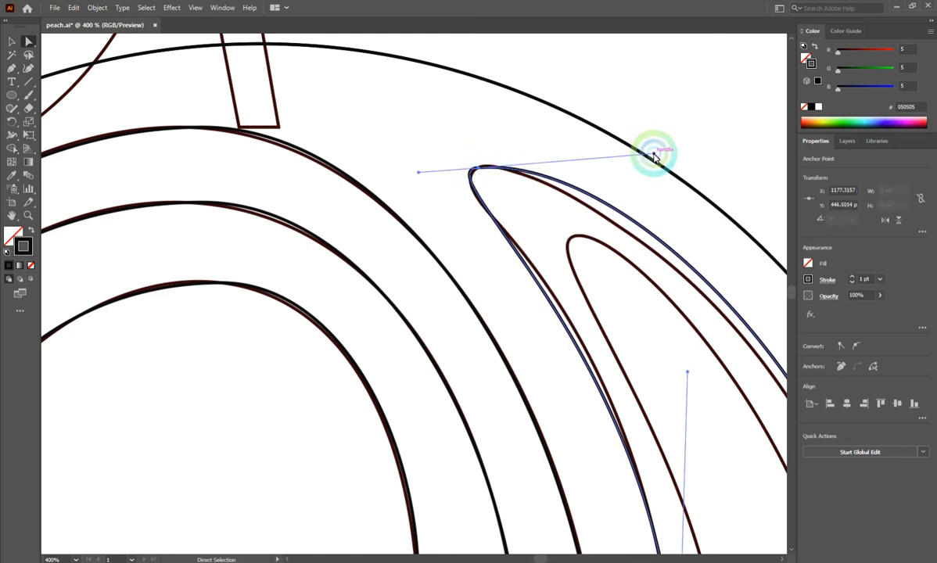
pyautogui.moveTo(655, 153)
pyautogui.mouseDown()
pyautogui.moveTo(581, 140)
pyautogui.moveTo(610, 111)
pyautogui.moveTo(646, 146)
pyautogui.mouseUp()
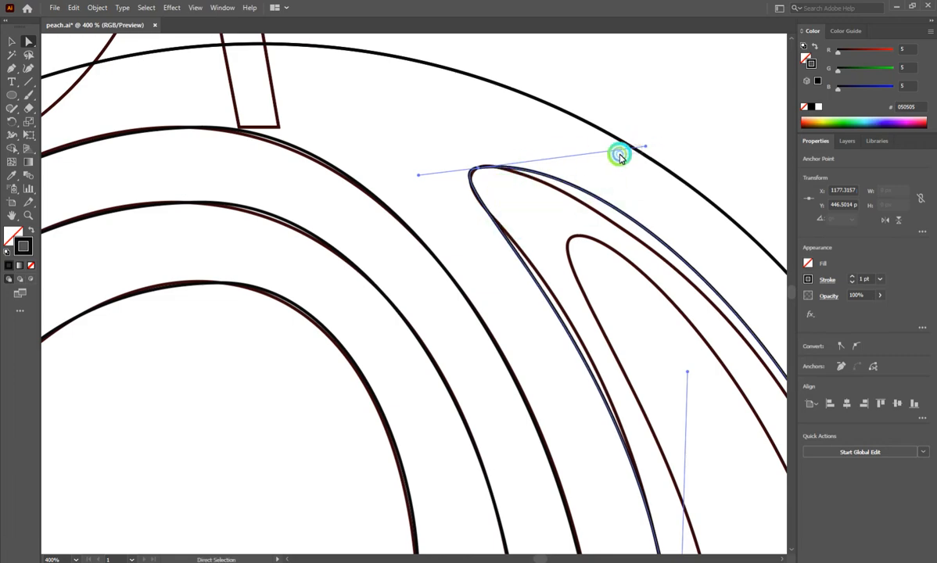
pyautogui.click(654, 151)
pyautogui.click(474, 170)
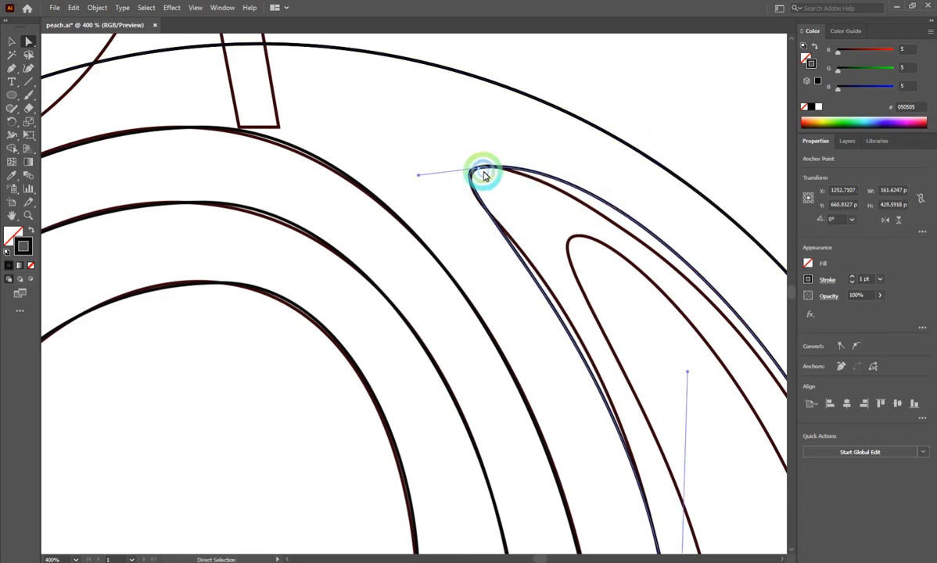
pyautogui.moveTo(646, 146); pyautogui.dragTo(587, 119)
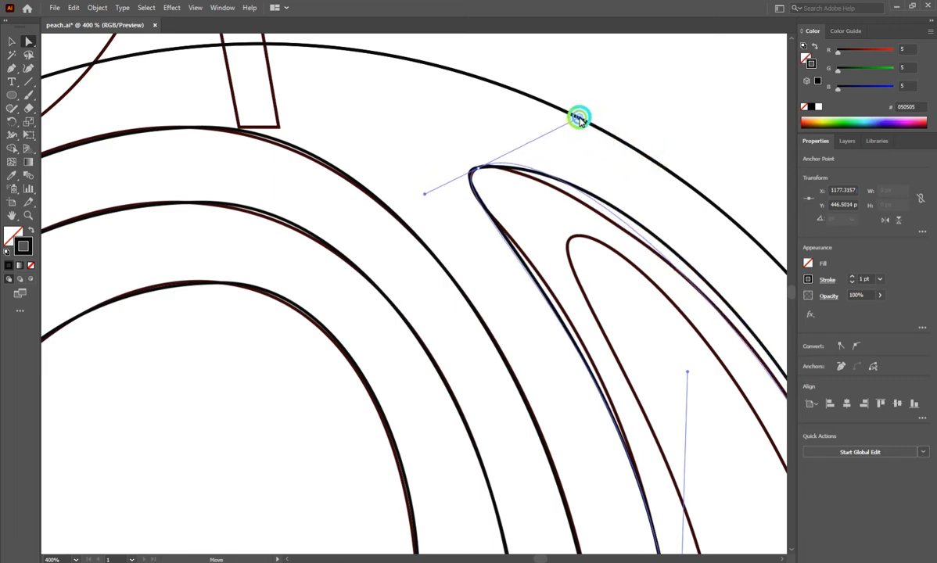
pyautogui.moveTo(586, 118); pyautogui.dragTo(584, 116)
pyautogui.click(472, 170)
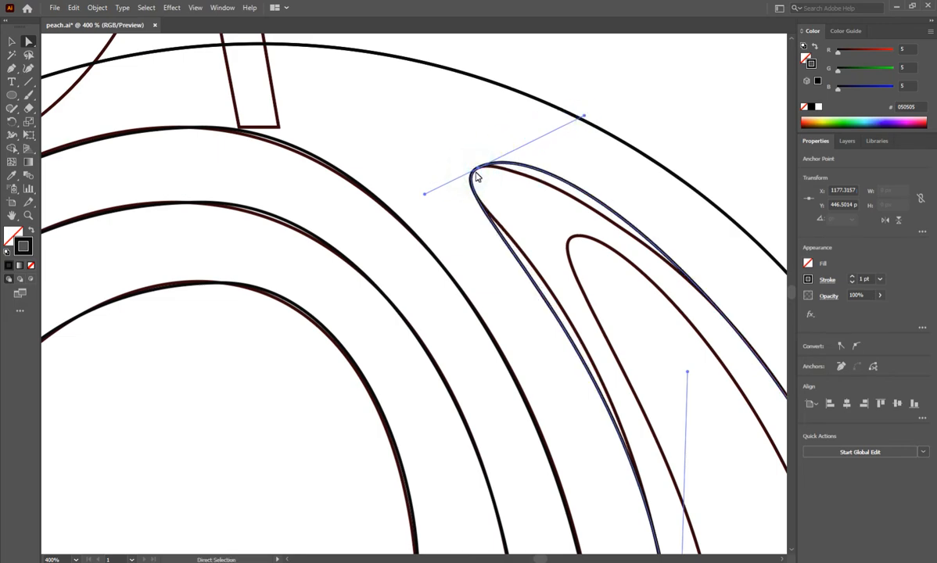
pyautogui.moveTo(428, 195); pyautogui.dragTo(399, 178)
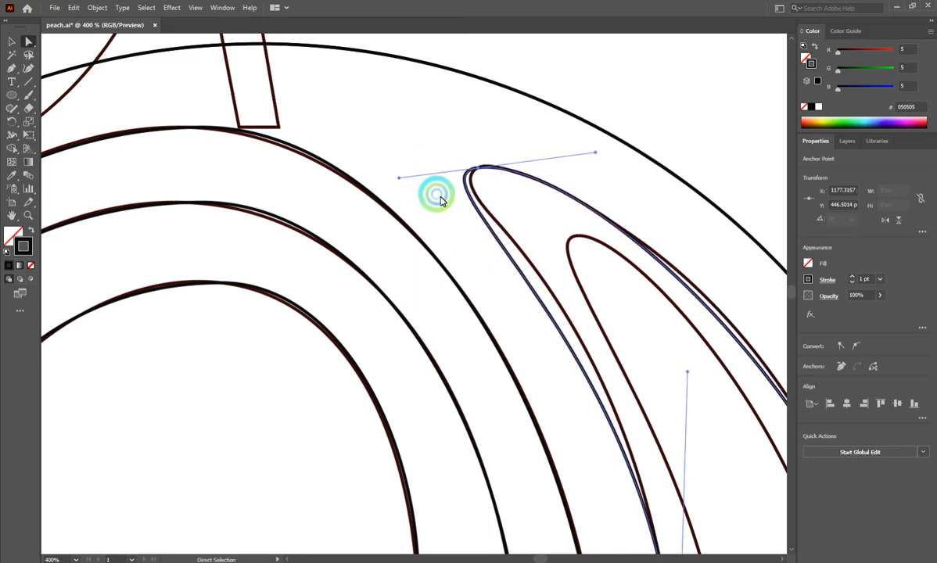
# - Lengthen the upper handles of the crescent's outer and inner side anchors to follow the sketched edges, and deselect the path
pyautogui.keyDown('alt'); pyautogui.scroll(-2, 463, 221); pyautogui.keyUp('alt')
pyautogui.scroll(-1, 653, 307)
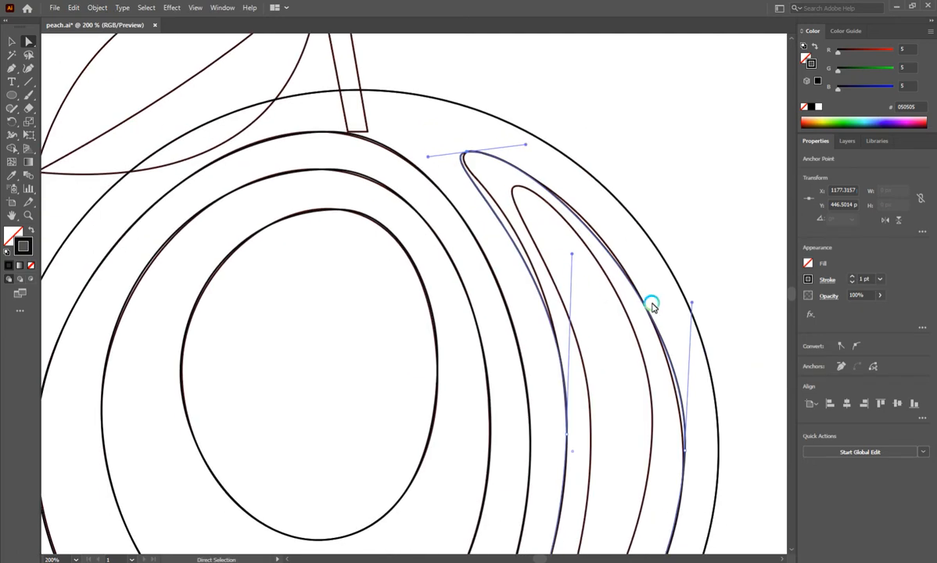
pyautogui.moveTo(692, 303)
pyautogui.mouseDown()
pyautogui.moveTo(706, 303)
pyautogui.moveTo(689, 295)
pyautogui.mouseUp()
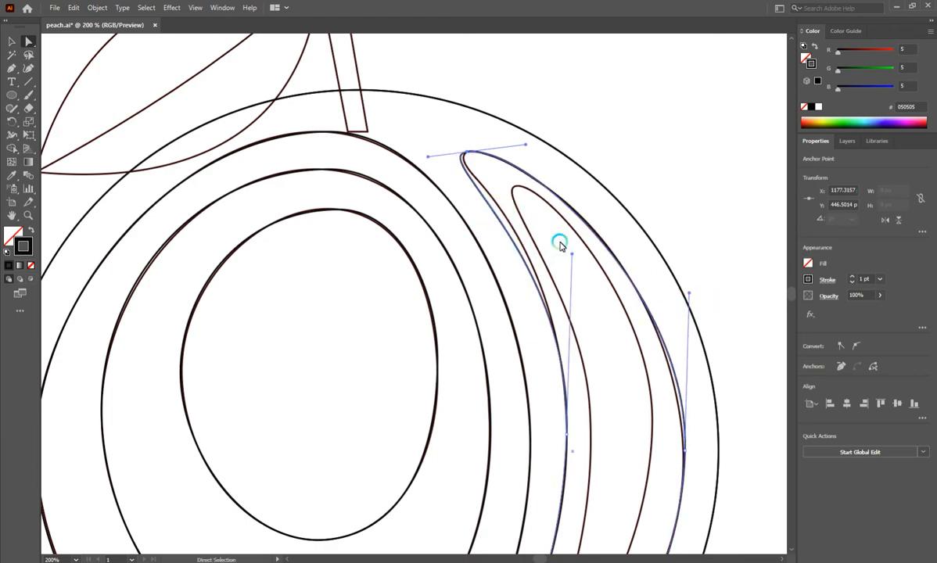
pyautogui.moveTo(572, 257); pyautogui.dragTo(567, 218)
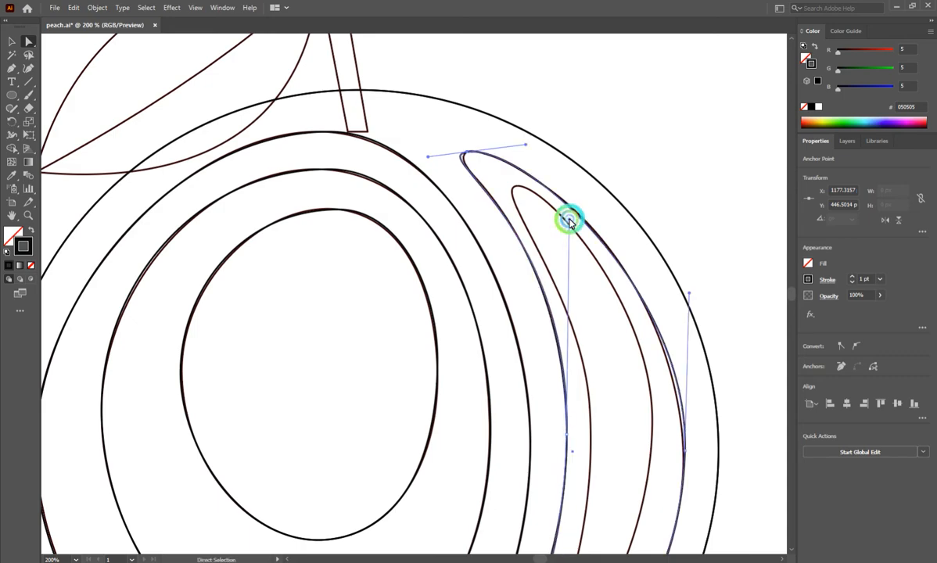
pyautogui.click(533, 303)
# - Fine-tune the upper handle of the crescent's outer side anchor against the sketched outer edge, and deselect the path
pyautogui.scroll(-2, 534, 303)
pyautogui.scroll(3, 532, 305)
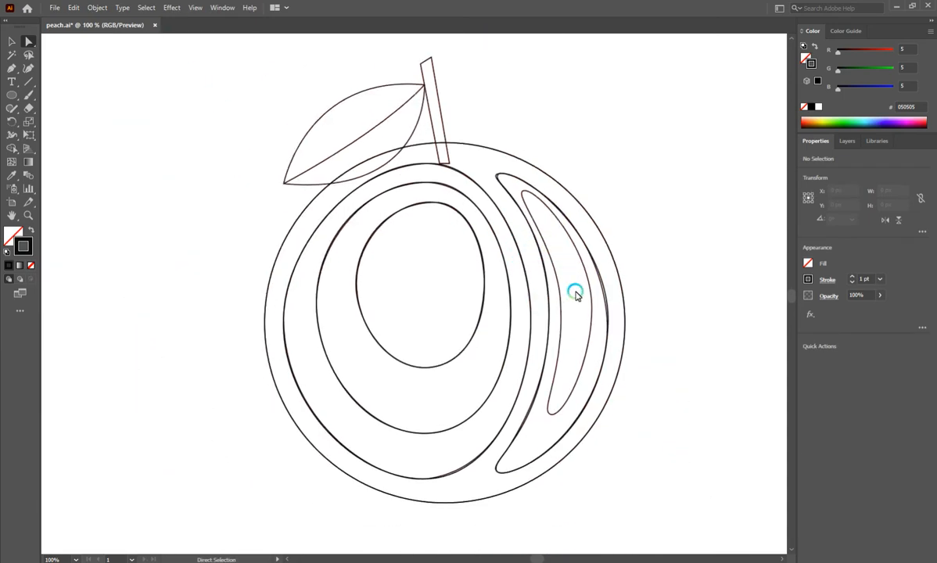
pyautogui.moveTo(607, 288); pyautogui.dragTo(624, 215)
pyautogui.moveTo(617, 137)
pyautogui.mouseDown()
pyautogui.moveTo(613, 153)
pyautogui.moveTo(629, 184)
pyautogui.moveTo(632, 168)
pyautogui.moveTo(623, 180)
pyautogui.moveTo(625, 161)
pyautogui.moveTo(609, 142)
pyautogui.moveTo(617, 135)
pyautogui.mouseUp()
pyautogui.click(701, 222)
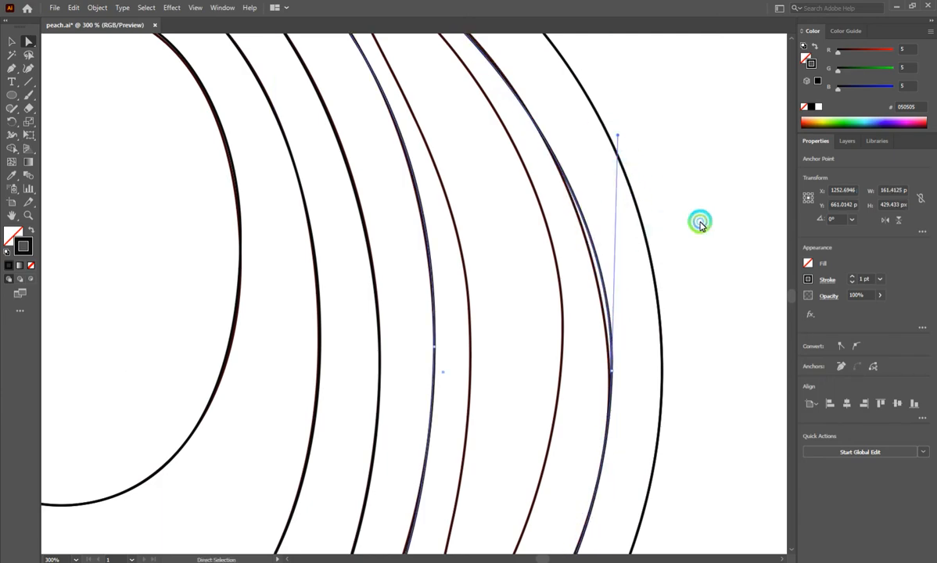
pyautogui.scroll(-1, 587, 266)
pyautogui.scroll(-1, 587, 270)
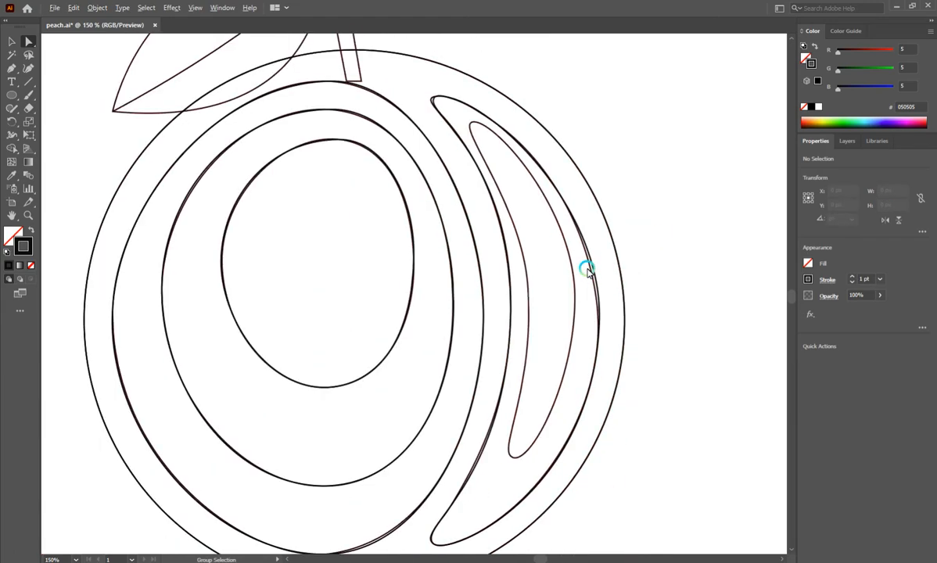
pyautogui.scroll(-1, 587, 270)
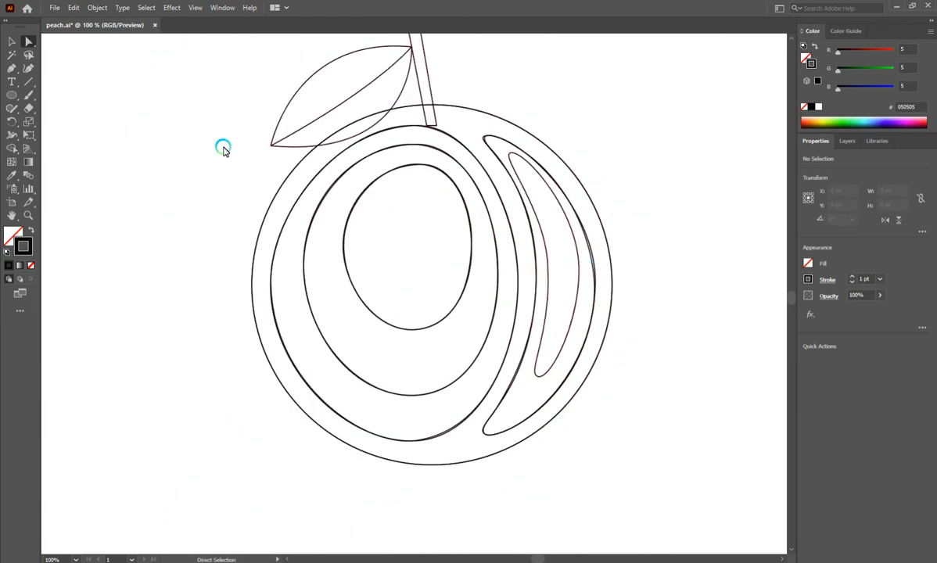
# - Duplicate the crescent and scale the copy to about 74 by 197 px over the smaller sketched crescent
pyautogui.click(14, 47)
pyautogui.click(593, 258)
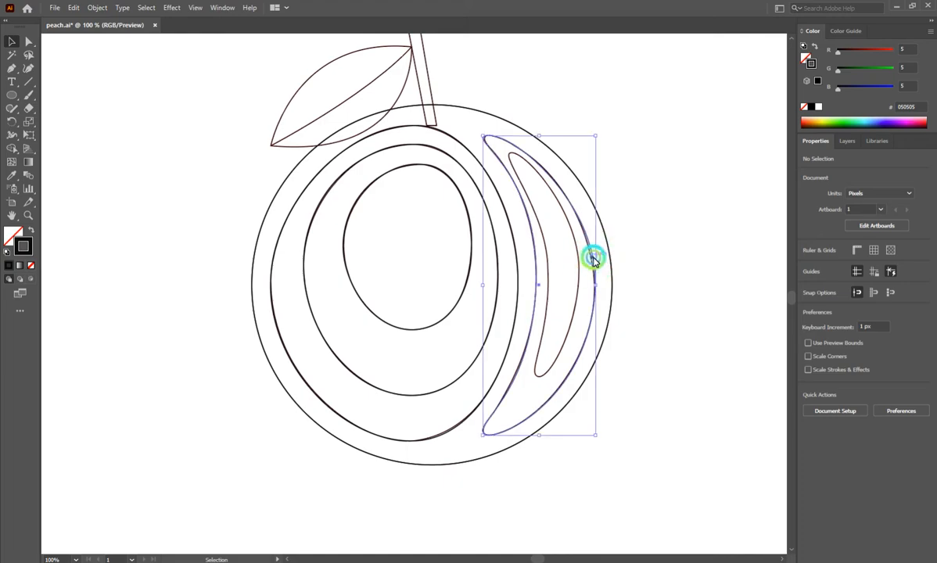
pyautogui.moveTo(593, 258); pyautogui.dragTo(567, 226)
pyautogui.scroll(2, 566, 226)
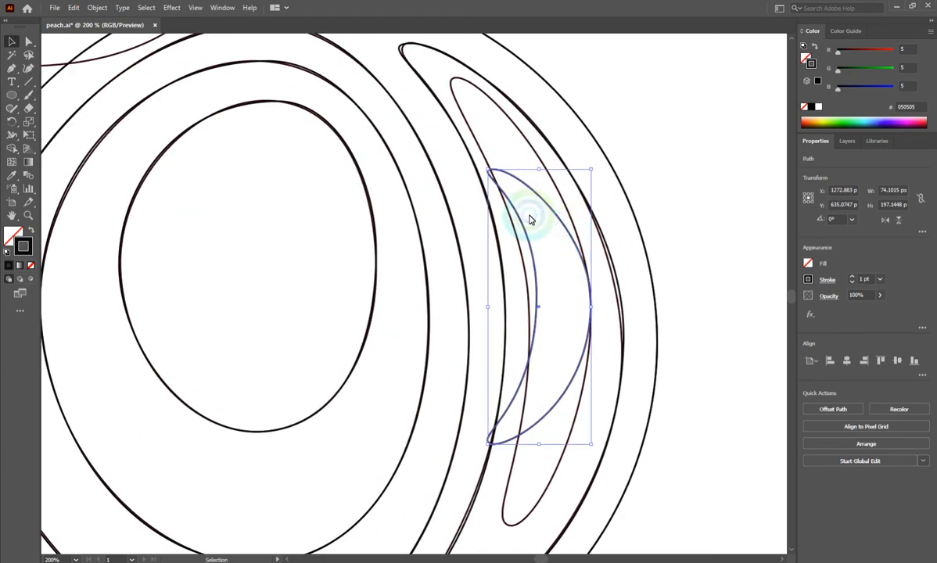
# - Move the small crescent's top and bottom anchors onto the upper and lower tips of the inner sketched crescent
pyautogui.click(30, 45)
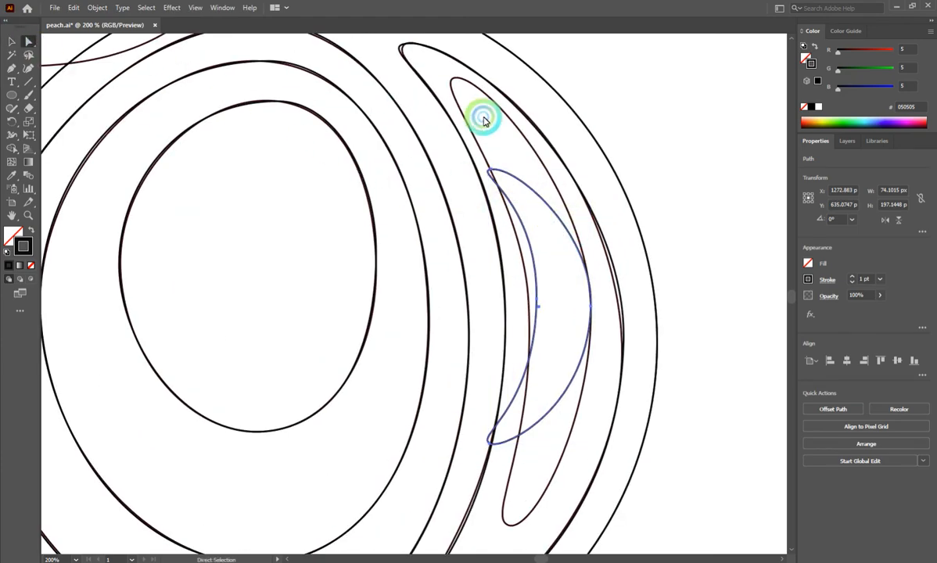
pyautogui.click(493, 157)
pyautogui.moveTo(488, 169); pyautogui.dragTo(452, 79)
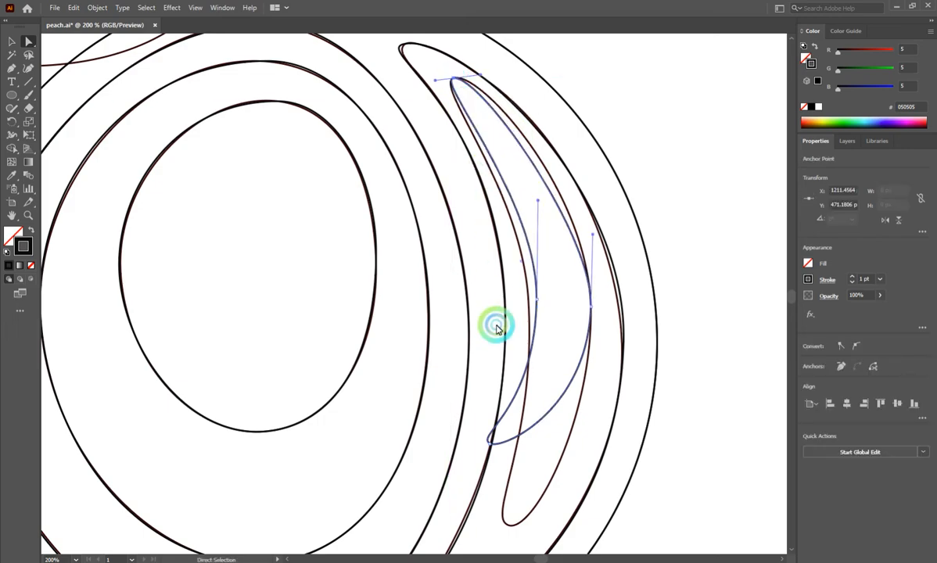
pyautogui.moveTo(487, 438); pyautogui.dragTo(508, 529)
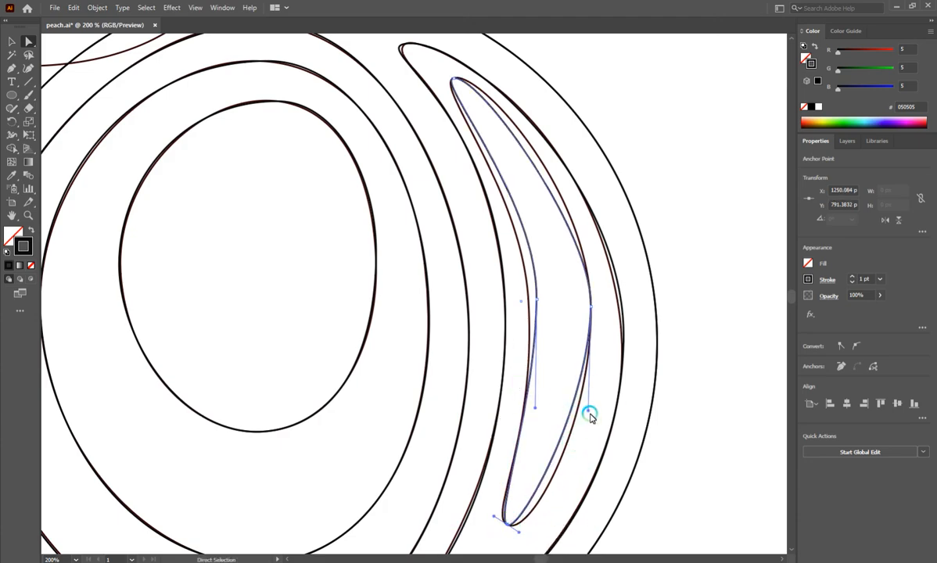
# - Lengthen the small crescent's lower outer handle, shift its inner side anchor onto the sketch, and adjust that anchor's lower handle
pyautogui.moveTo(589, 409); pyautogui.dragTo(583, 476)
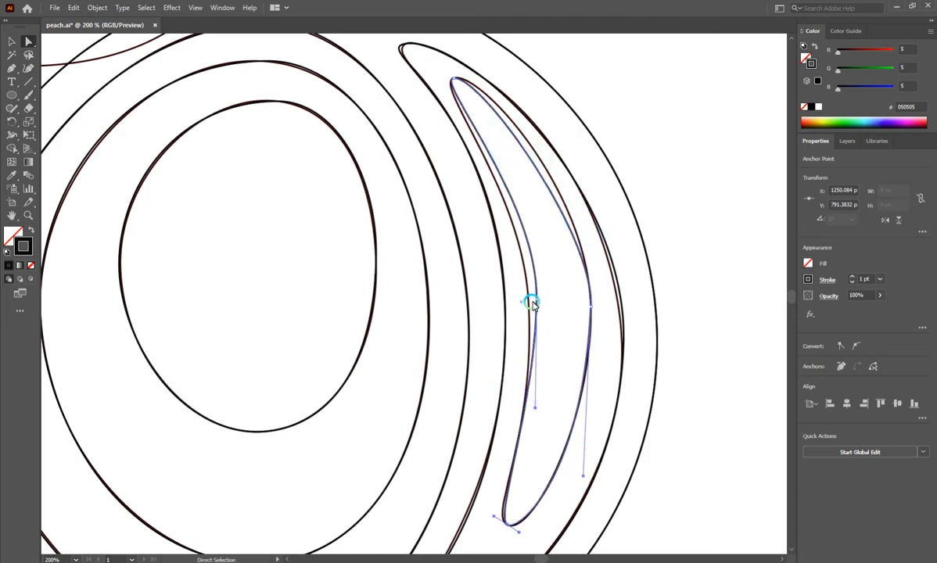
pyautogui.moveTo(538, 301); pyautogui.dragTo(528, 301)
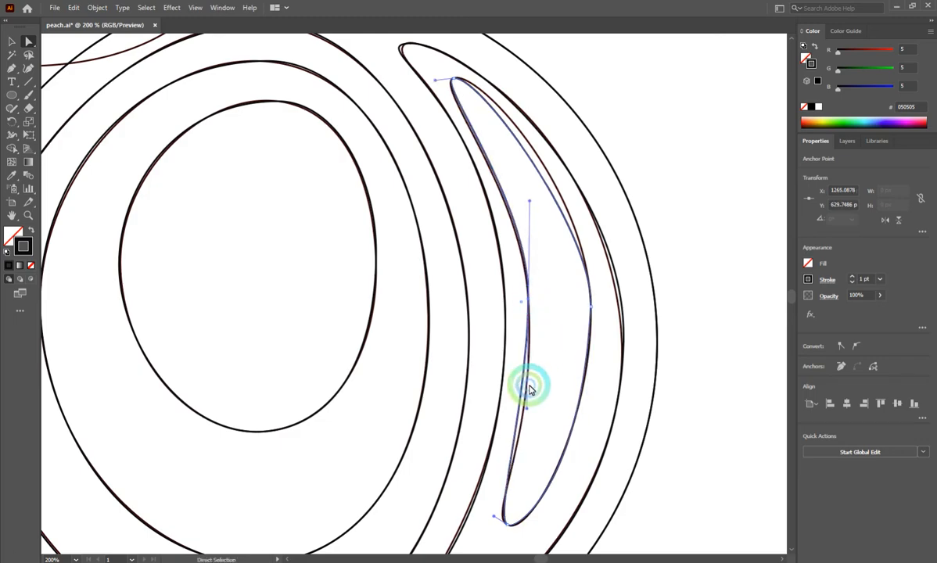
pyautogui.moveTo(527, 409); pyautogui.dragTo(535, 426)
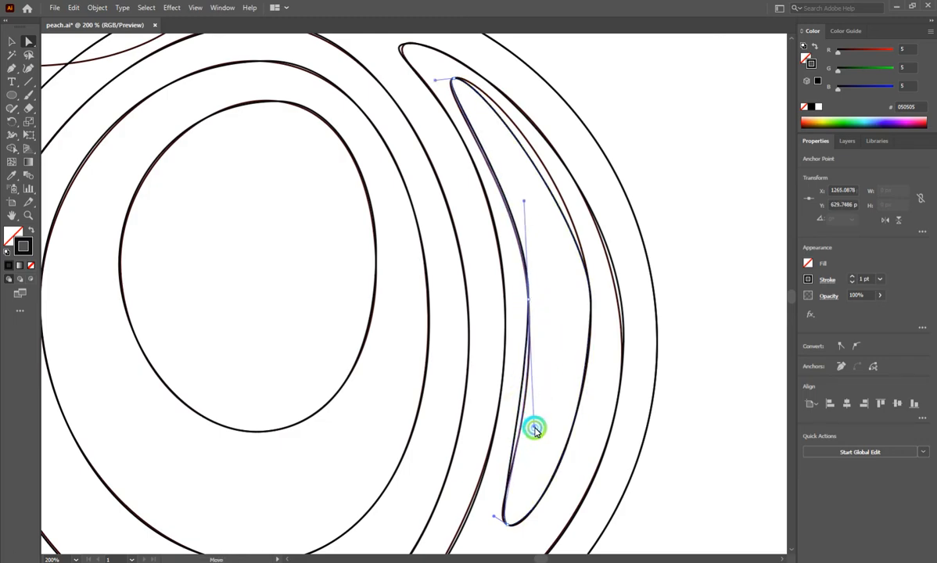
pyautogui.click(494, 523)
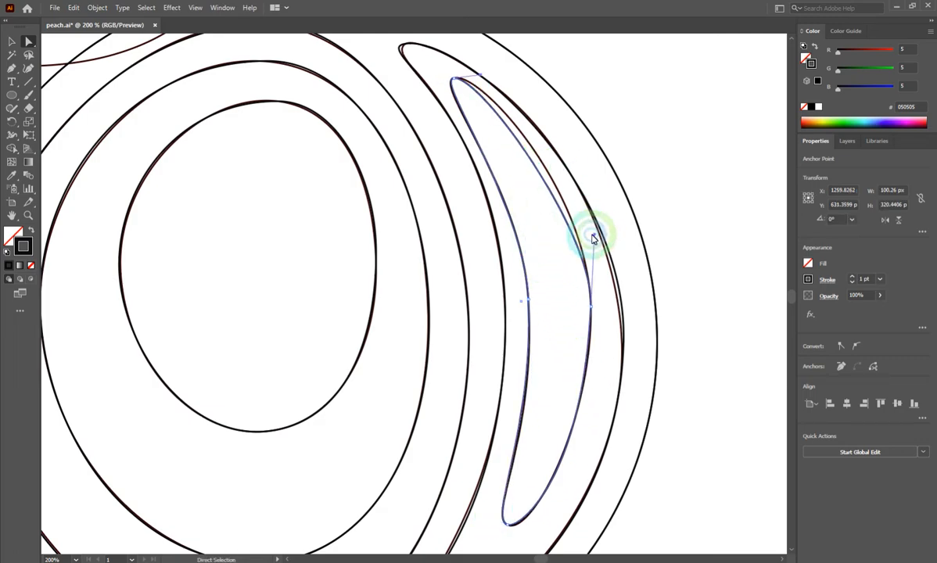
# - Lengthen and angle the small crescent's top outer handle to match the sketched outer edge, and deselect the path
pyautogui.click(588, 234)
pyautogui.moveTo(483, 73); pyautogui.dragTo(510, 81)
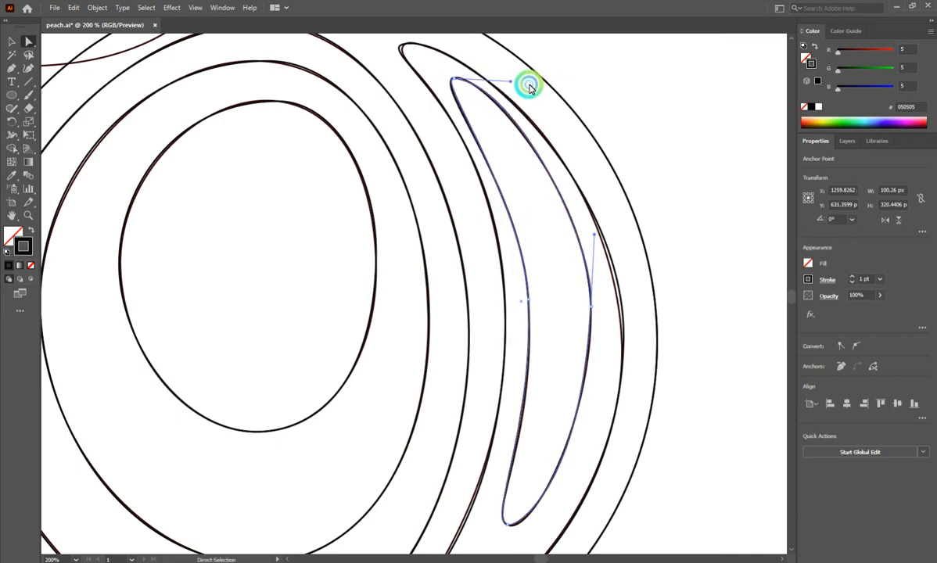
pyautogui.click(739, 243)
pyautogui.scroll(-4, 710, 234)
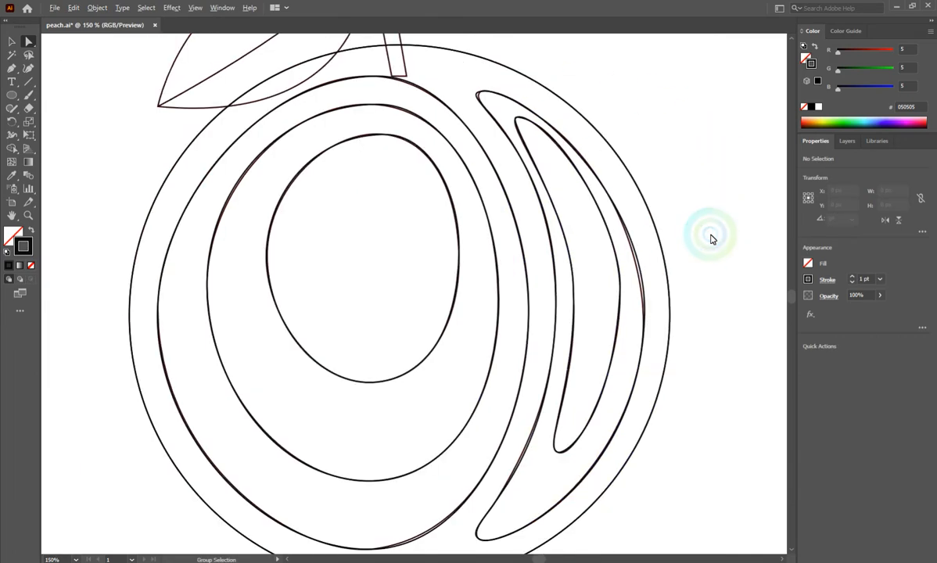
# - Draw a rectangle over the sketched stem, from its upper corner to its lower outer corner, and deselect it for anchor editing
pyautogui.scroll(4, 679, 119)
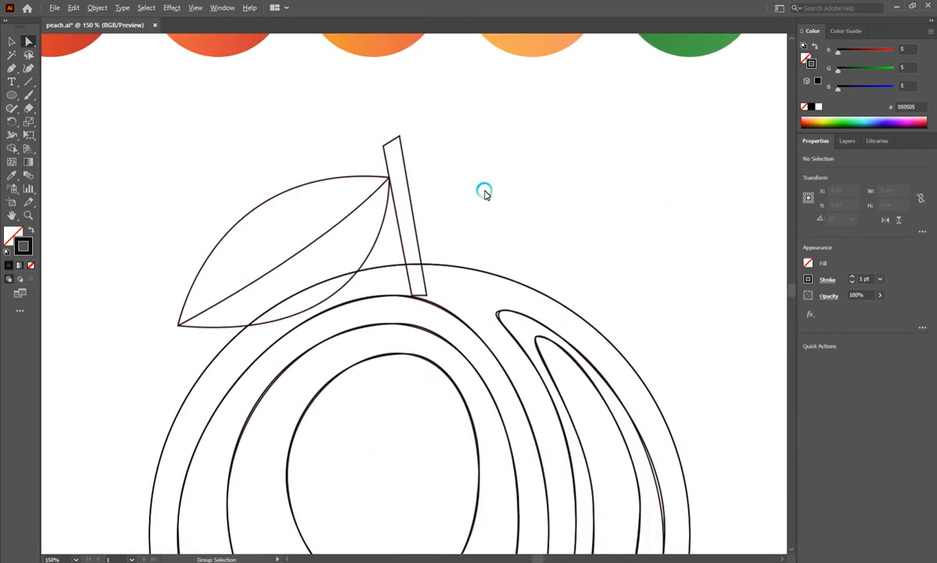
pyautogui.click(21, 95)
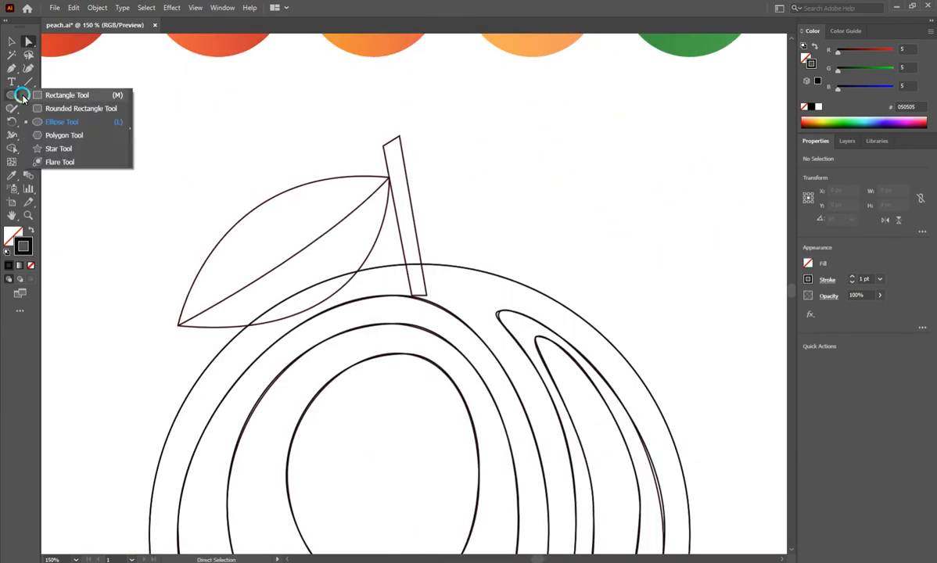
pyautogui.click(74, 100)
pyautogui.moveTo(399, 136); pyautogui.dragTo(425, 294)
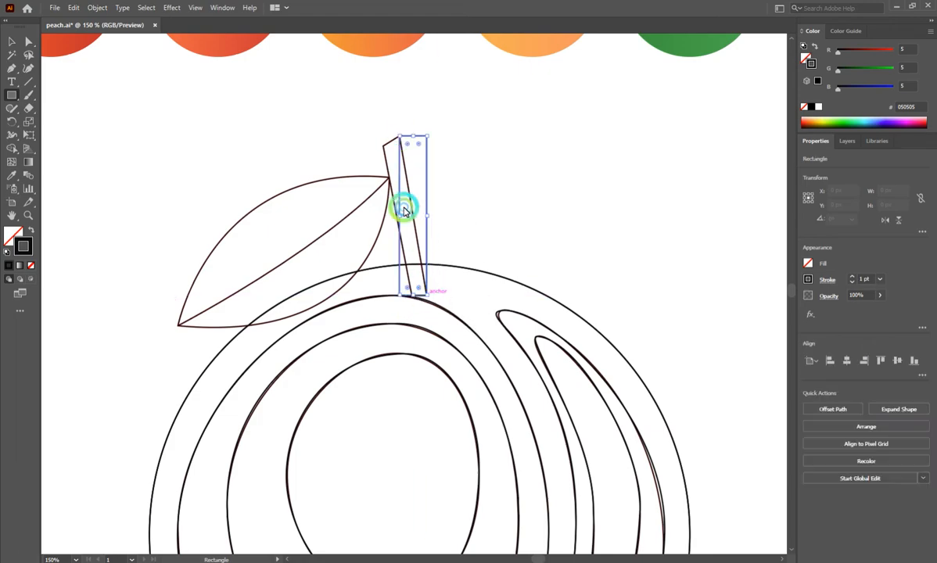
pyautogui.click(28, 41)
pyautogui.click(387, 122)
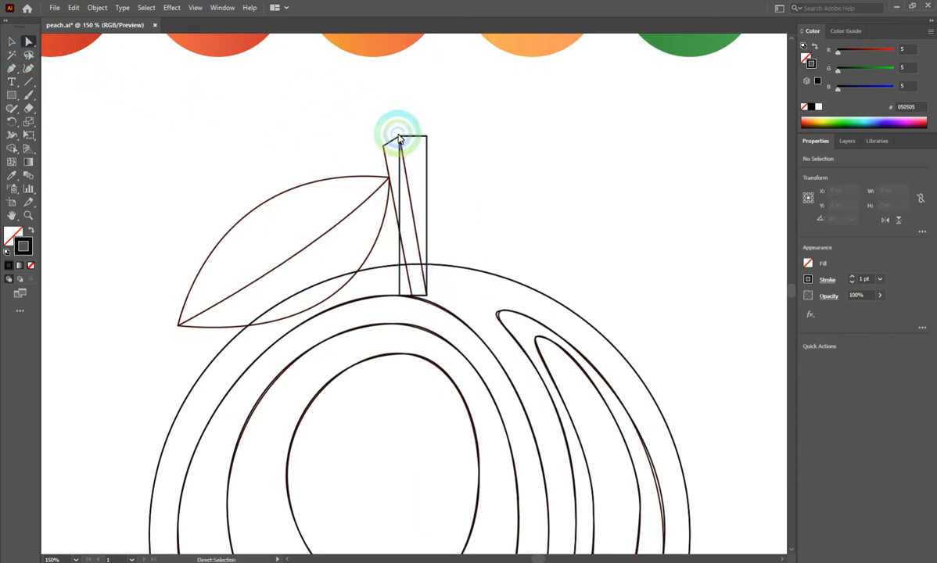
# - Move the stem rectangle's two upper corners and its lower inner corner onto the corners of the sketched slanted stem
pyautogui.moveTo(399, 136); pyautogui.dragTo(381, 149)
pyautogui.scroll(2, 380, 149)
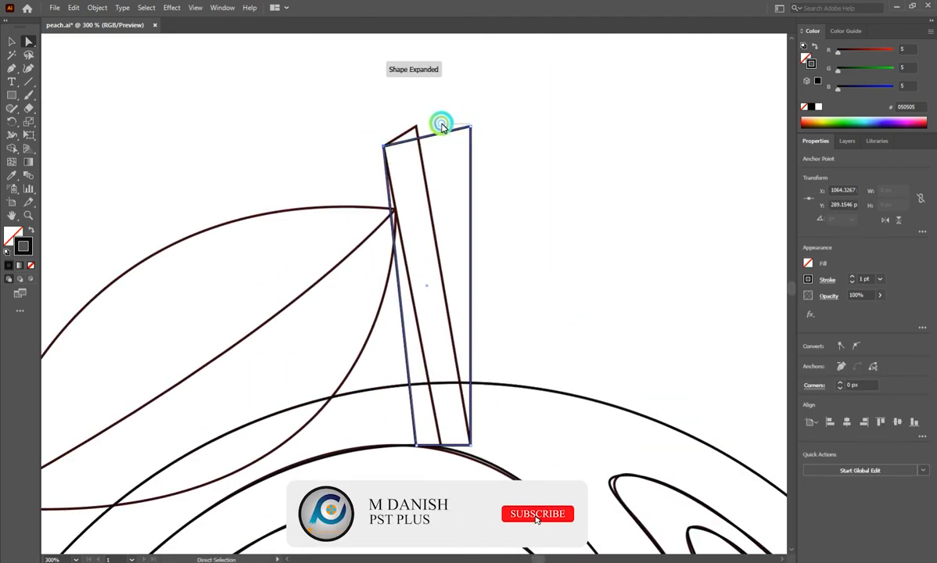
pyautogui.moveTo(468, 129); pyautogui.dragTo(416, 126)
pyautogui.moveTo(415, 447); pyautogui.dragTo(438, 443)
# - Trace the leaf outline with the Pen tool as a closed path curving between its outer tip and the stem, and deselect it
pyautogui.scroll(-1, 557, 260)
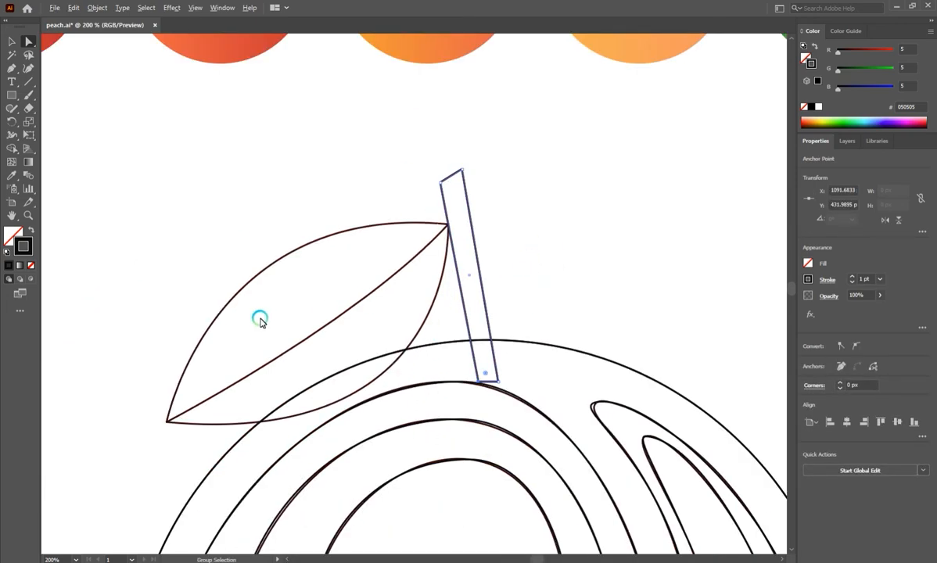
pyautogui.scroll(-1, 259, 317)
pyautogui.scroll(1, 189, 382)
pyautogui.click(12, 69)
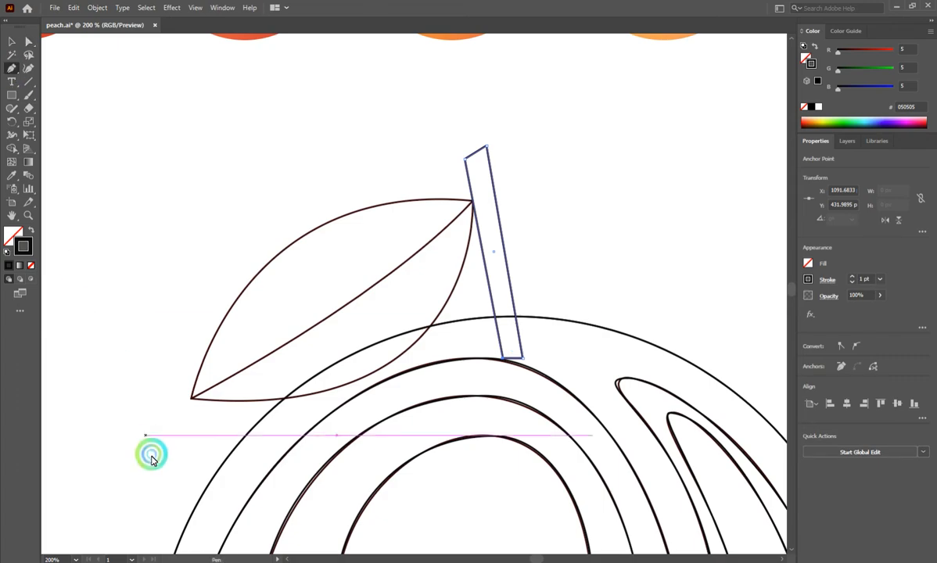
pyautogui.click(191, 398)
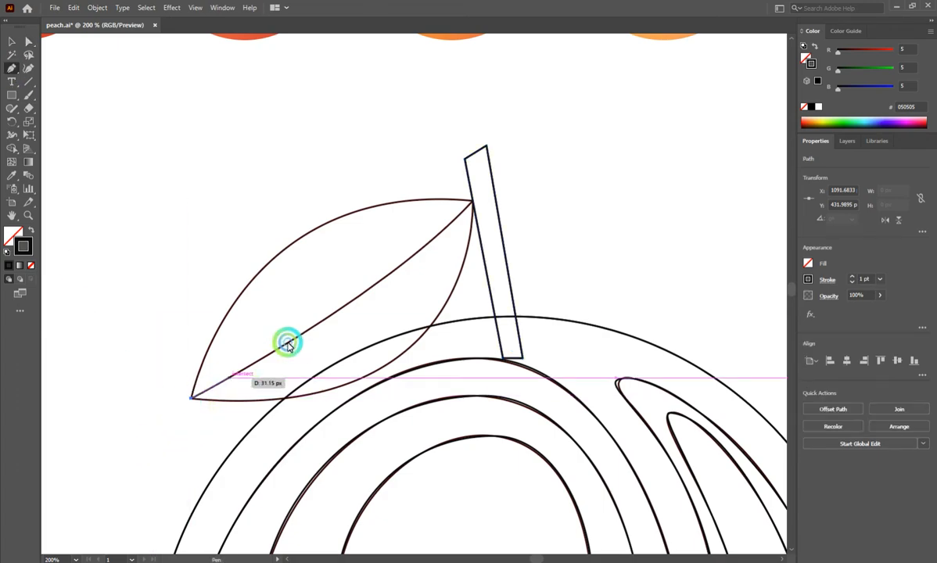
pyautogui.moveTo(473, 202); pyautogui.dragTo(716, 215)
pyautogui.click(471, 201)
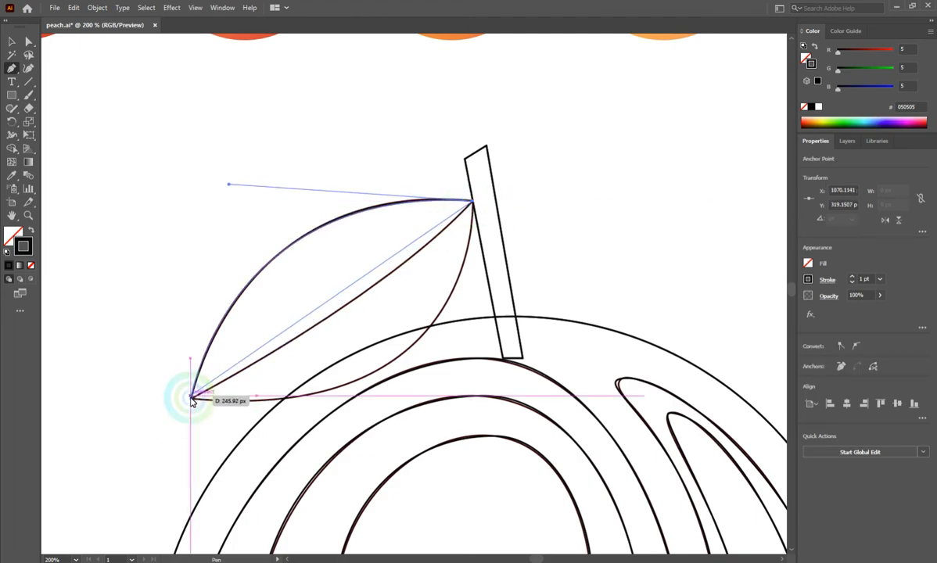
pyautogui.moveTo(187, 399); pyautogui.dragTo(170, 375)
pyautogui.scroll(-1, 170, 374)
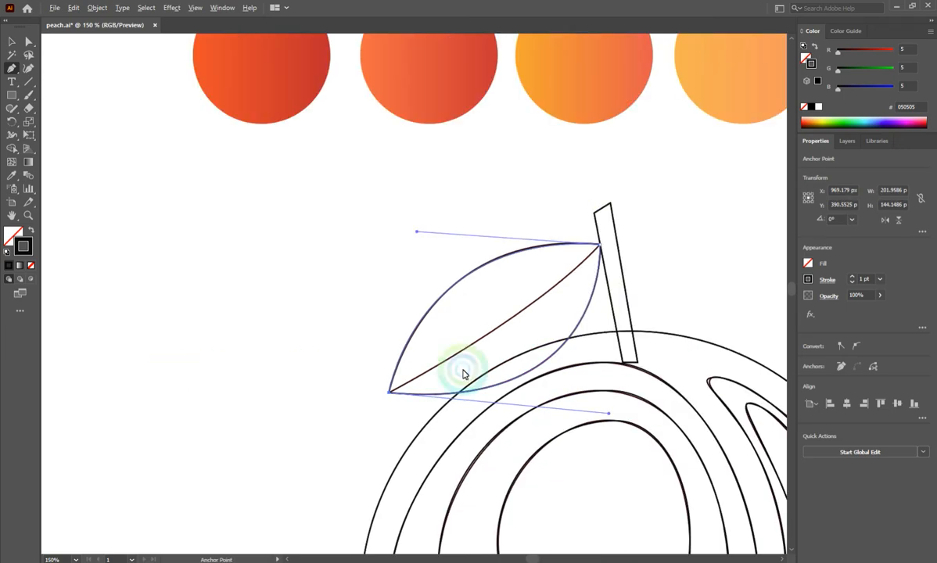
pyautogui.scroll(1, 600, 248)
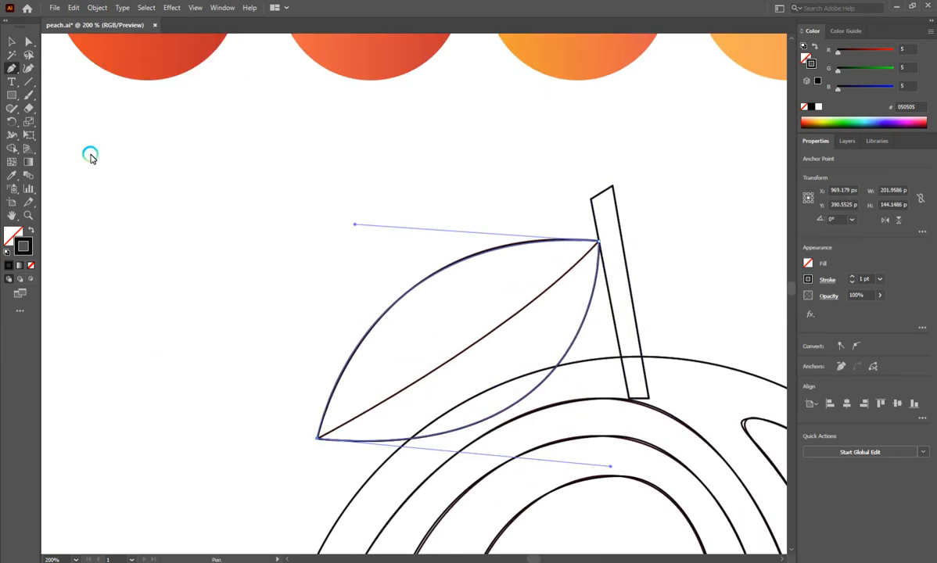
pyautogui.click(13, 47)
pyautogui.click(209, 283)
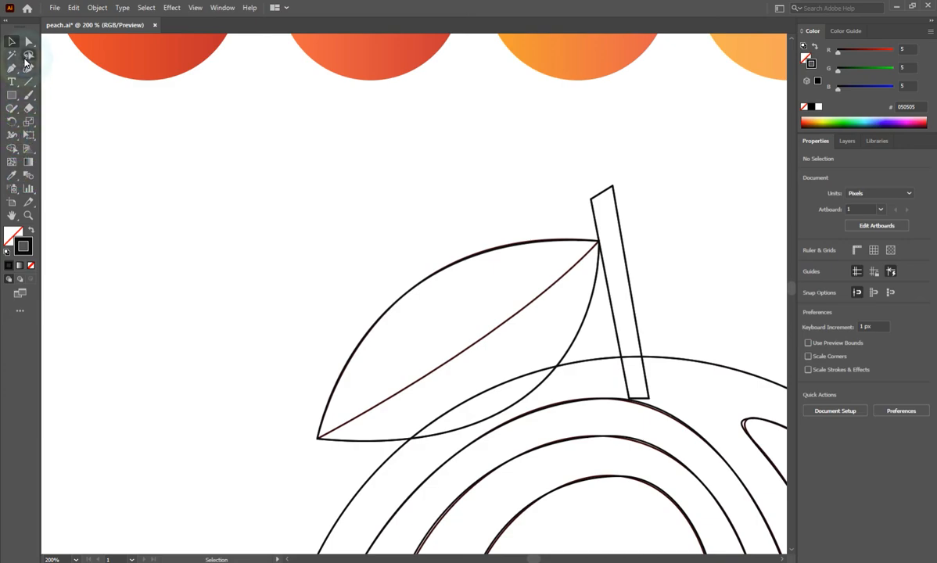
# - Trace the leaf's central vein with the Pen tool as a curve from the outer tip to the stem
pyautogui.click(12, 68)
pyautogui.click(317, 438)
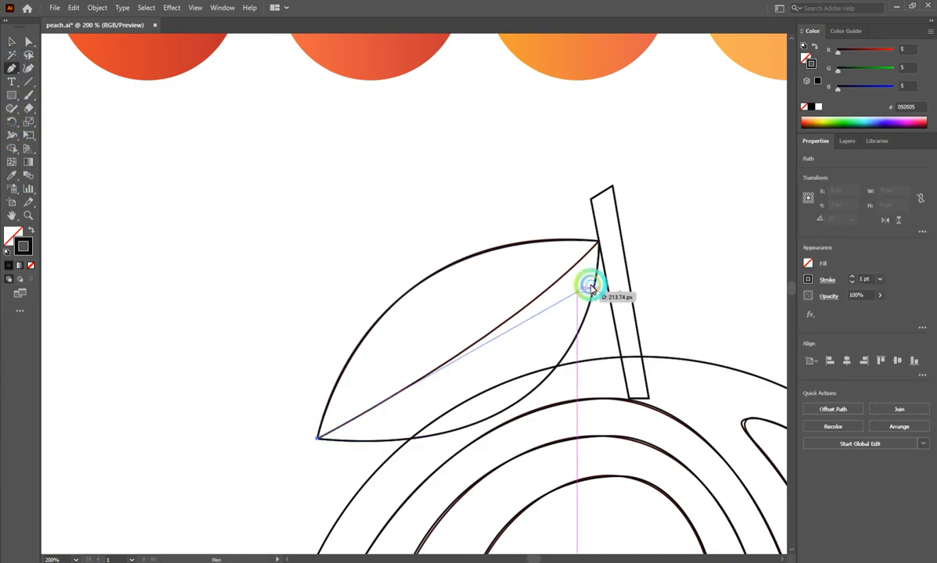
pyautogui.click(600, 247)
pyautogui.moveTo(600, 247); pyautogui.dragTo(690, 143)
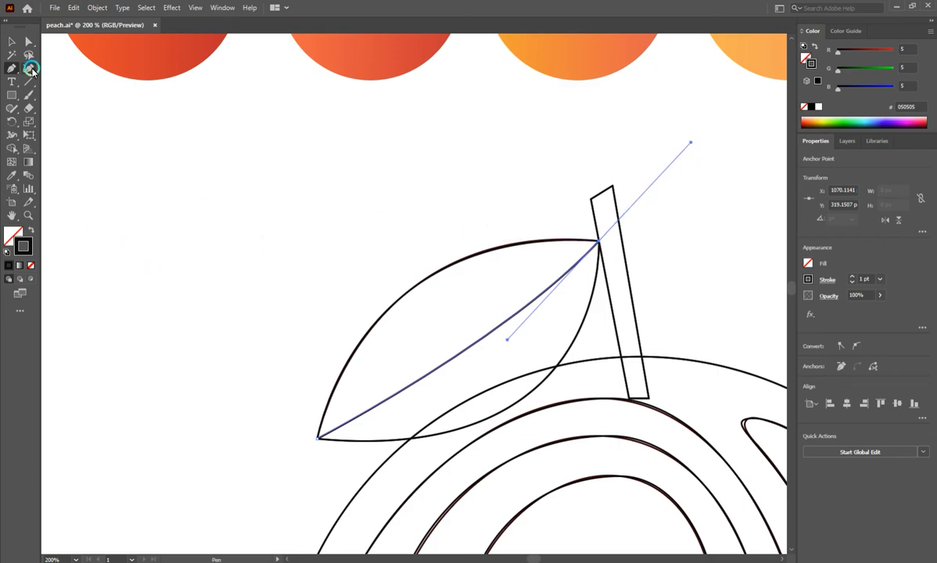
# - Split the leaf outline along its central vein into upper and lower halves with the Shape Builder, and deselect them
pyautogui.click(14, 36)
pyautogui.moveTo(220, 351); pyautogui.dragTo(346, 444)
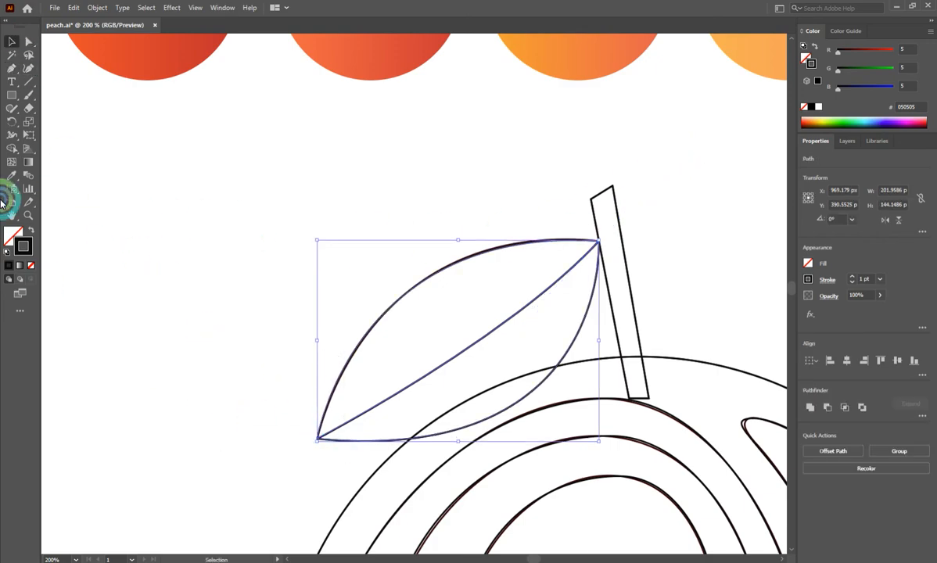
pyautogui.click(12, 149)
pyautogui.click(428, 326)
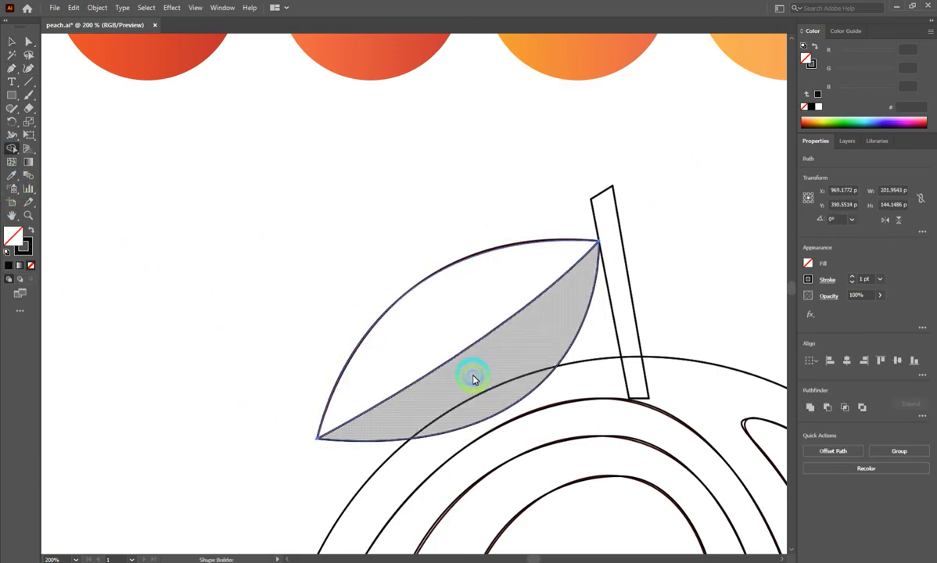
pyautogui.click(424, 392)
pyautogui.click(12, 40)
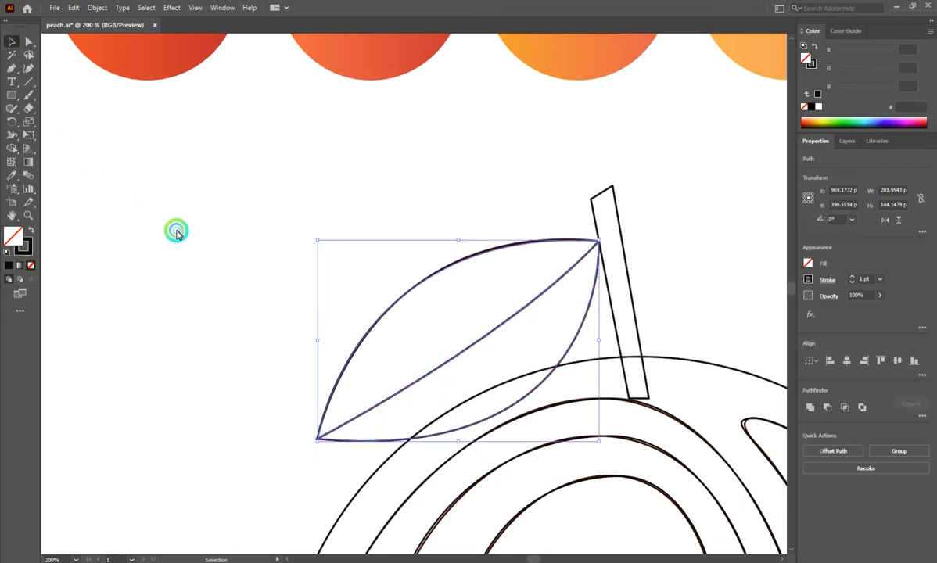
pyautogui.click(177, 231)
# - Fill the peach's outer circle with the orange-to-dark-red gradient sampled from the first palette circle
pyautogui.scroll(-1, 178, 231)
pyautogui.scroll(-1, 423, 251)
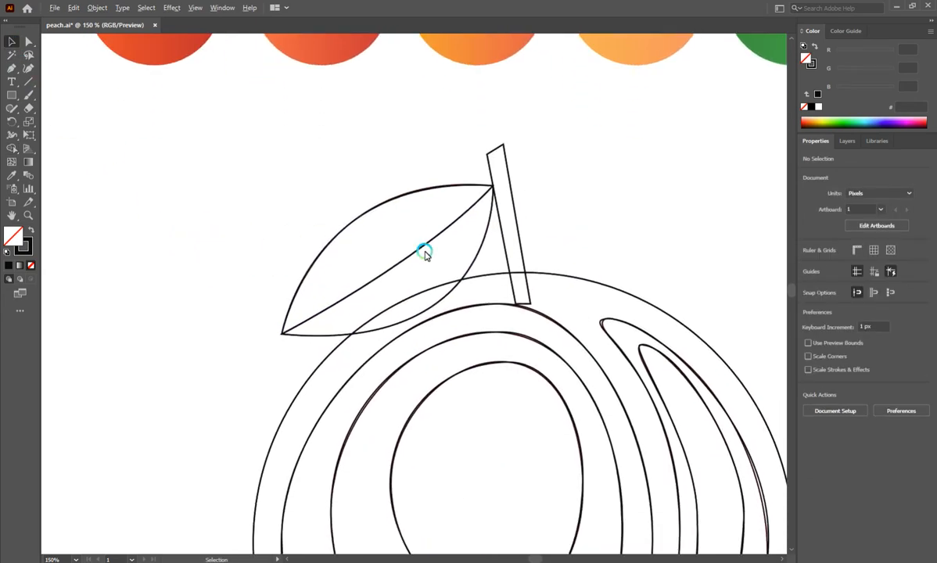
pyautogui.scroll(-1, 423, 250)
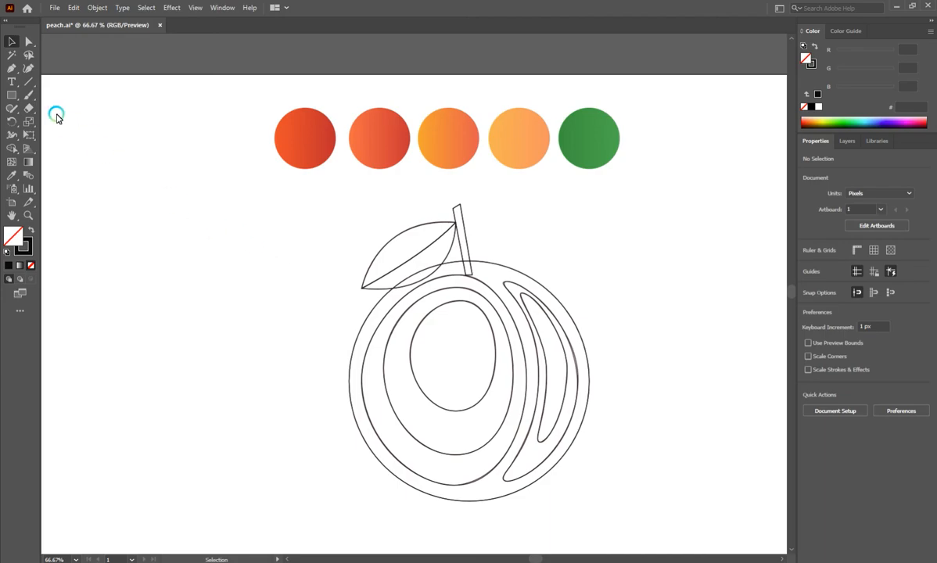
pyautogui.click(24, 42)
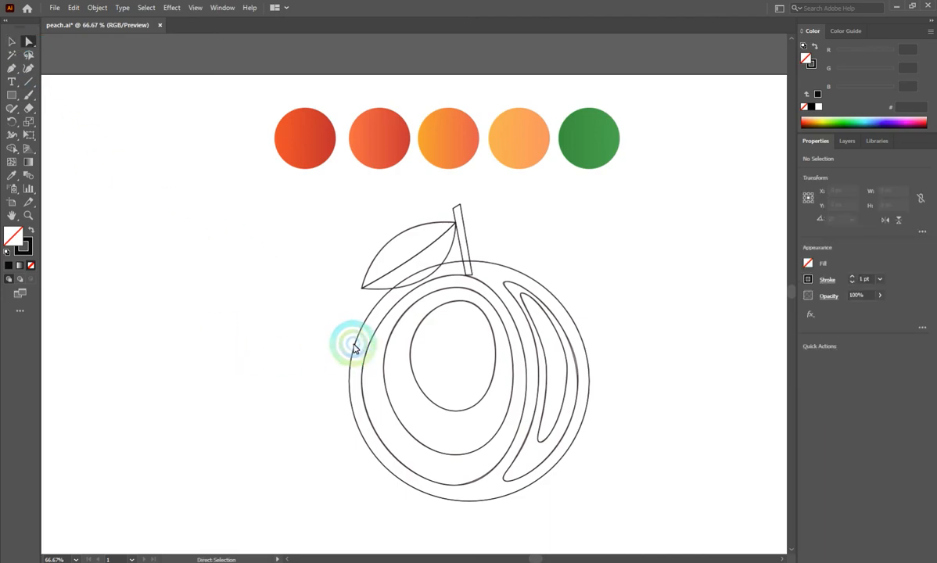
pyautogui.click(355, 344)
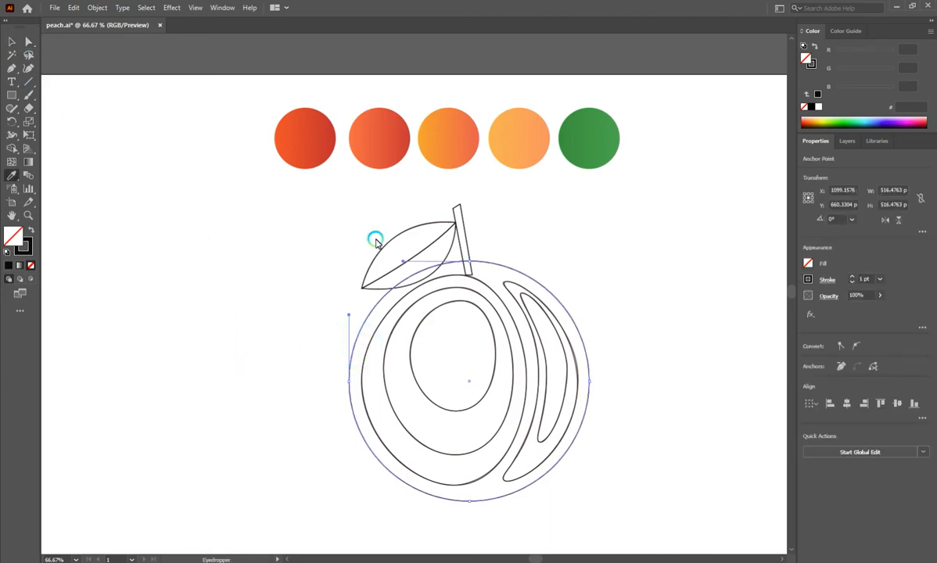
pyautogui.click(305, 139)
# - Turn the outer circle's gradient vertical, dark red at the top and orange at the bottom, spanning the full circle, and deselect it
pyautogui.click(27, 161)
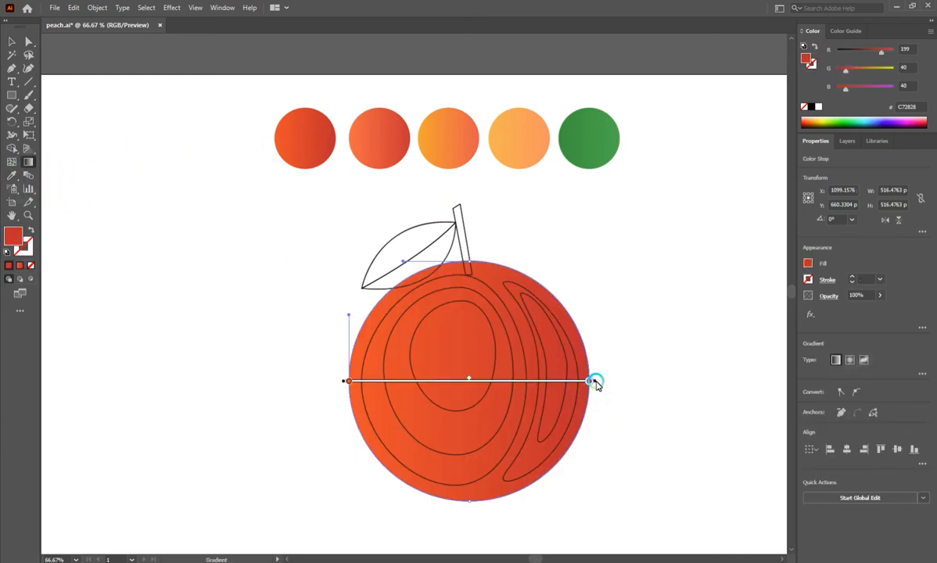
pyautogui.moveTo(596, 381)
pyautogui.mouseDown()
pyautogui.moveTo(491, 279)
pyautogui.moveTo(338, 252)
pyautogui.moveTo(349, 255)
pyautogui.mouseUp()
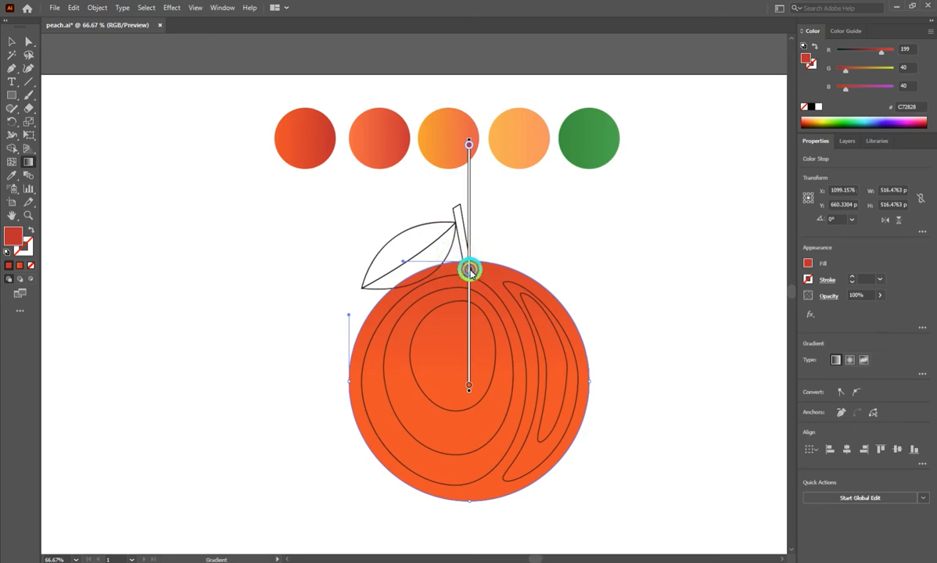
pyautogui.moveTo(470, 270); pyautogui.dragTo(469, 378)
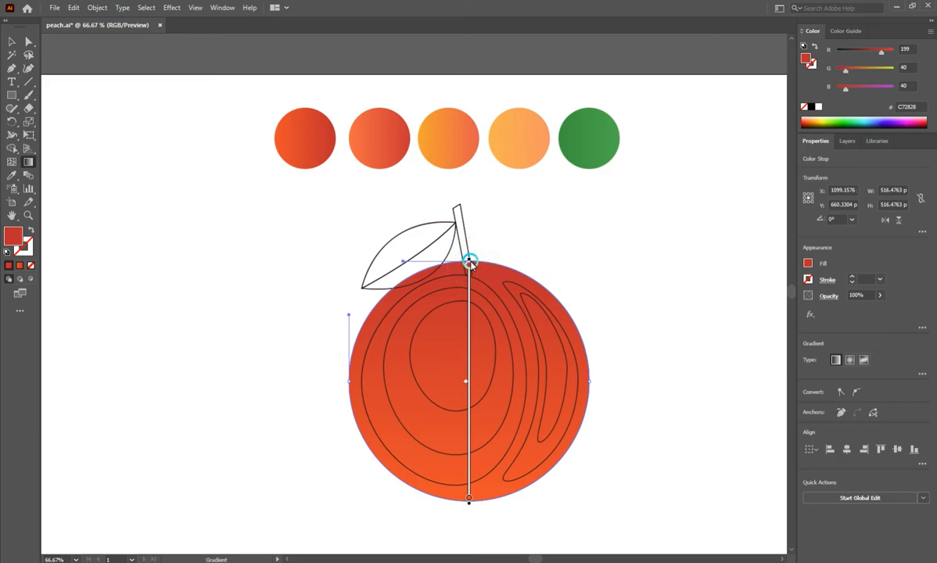
pyautogui.click(8, 43)
pyautogui.click(219, 414)
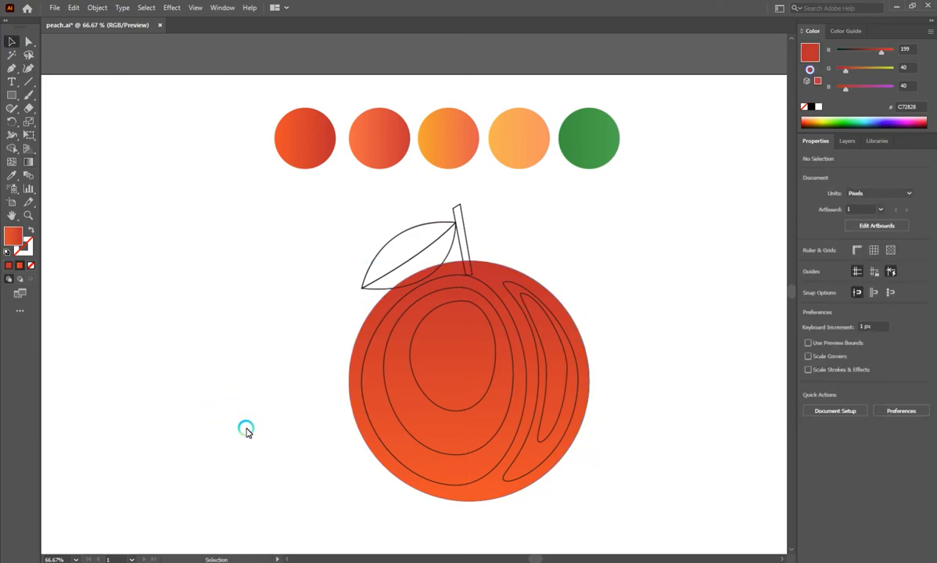
# - Fill the largest inner oval with the light red gradient sampled from the second palette circle
pyautogui.press('a')
pyautogui.click(361, 367)
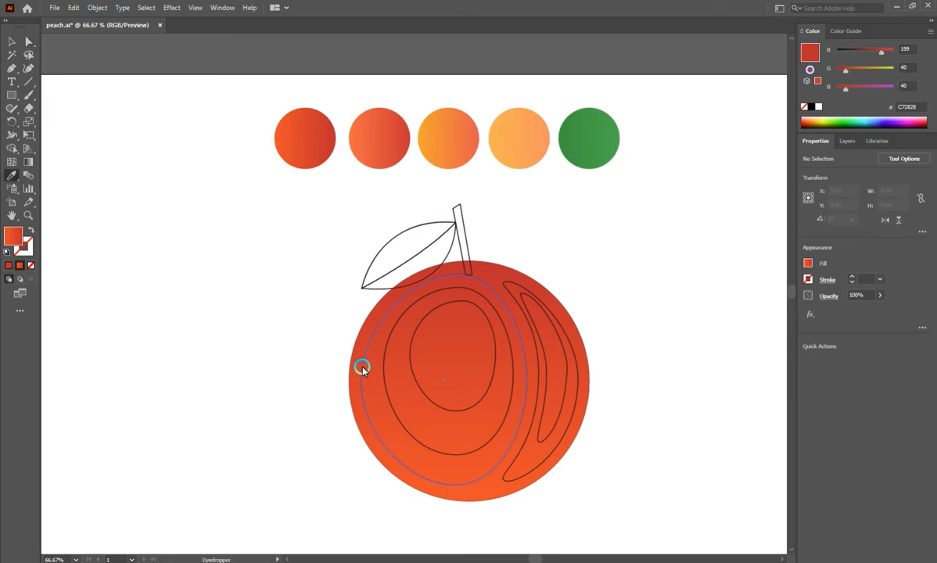
pyautogui.click(362, 368)
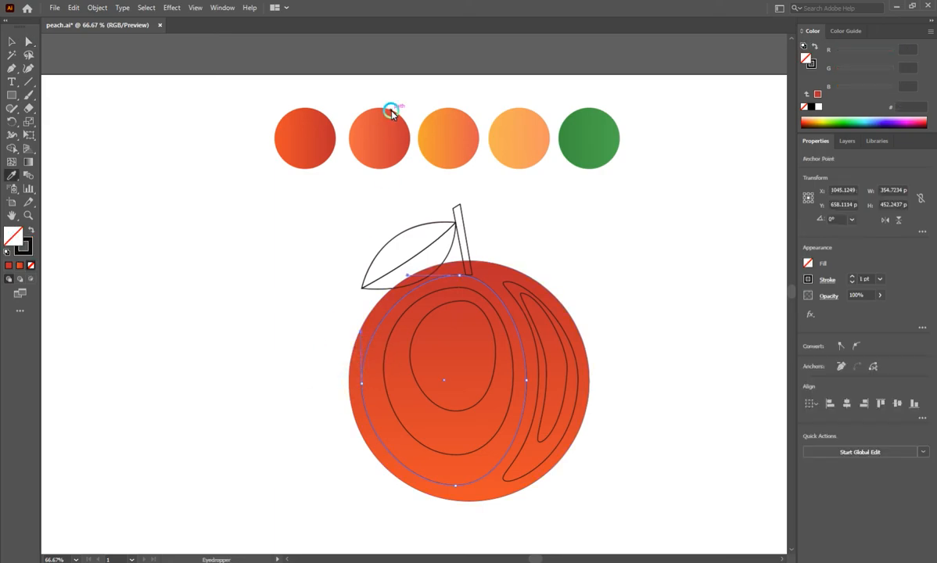
pyautogui.click(379, 147)
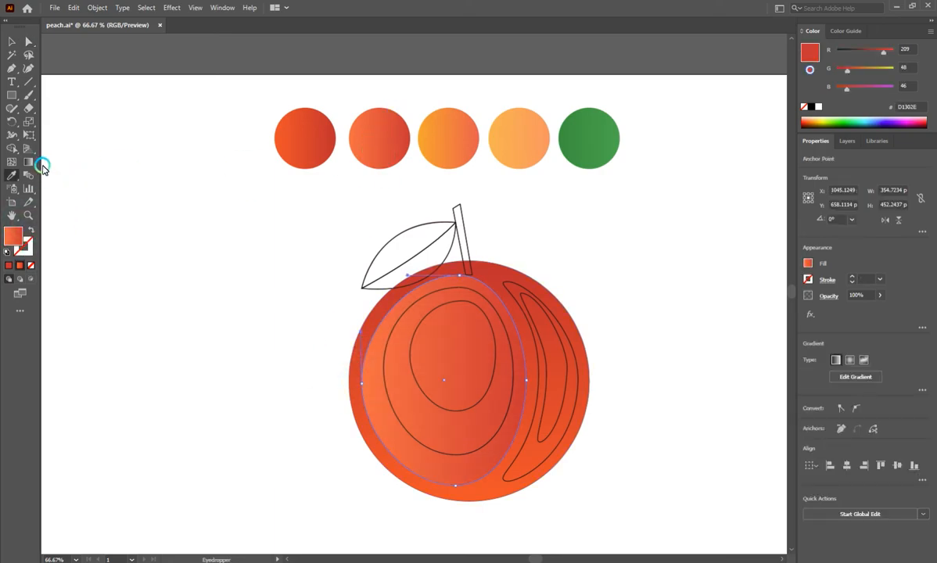
# - Turn the largest oval's gradient vertical, red at the top and light orange at the bottom, fitted to its height, and deselect it
pyautogui.click(30, 162)
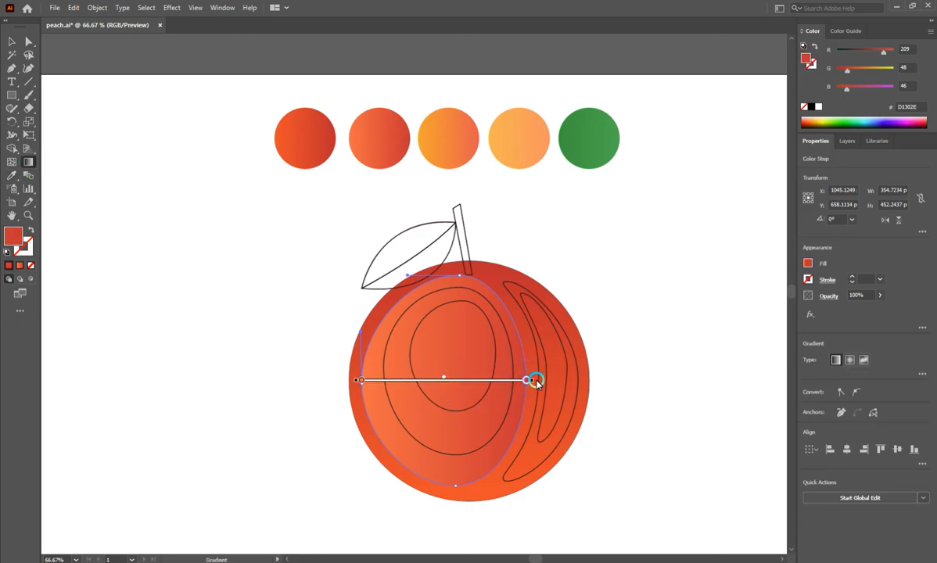
pyautogui.moveTo(536, 382)
pyautogui.mouseDown()
pyautogui.moveTo(481, 299)
pyautogui.moveTo(361, 251)
pyautogui.mouseUp()
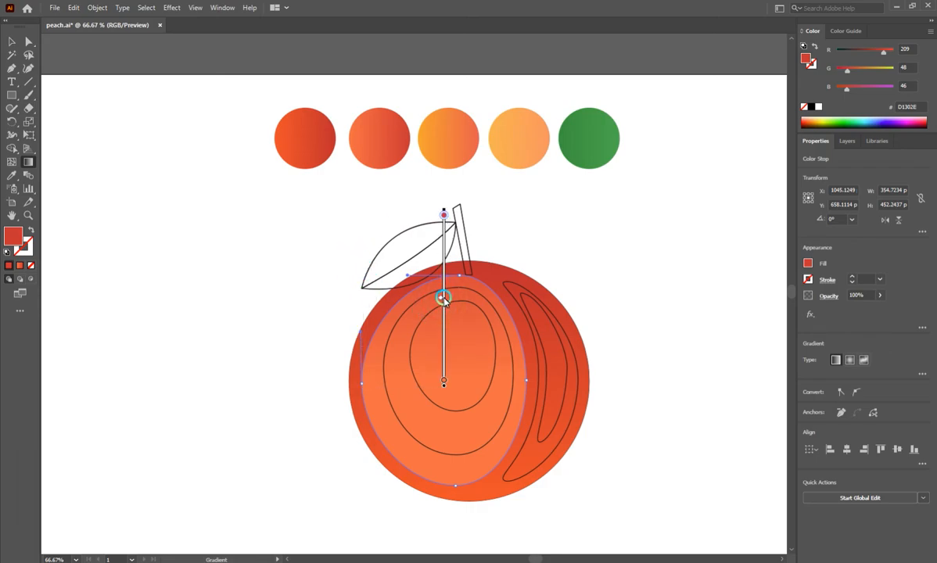
pyautogui.moveTo(443, 298); pyautogui.dragTo(442, 391)
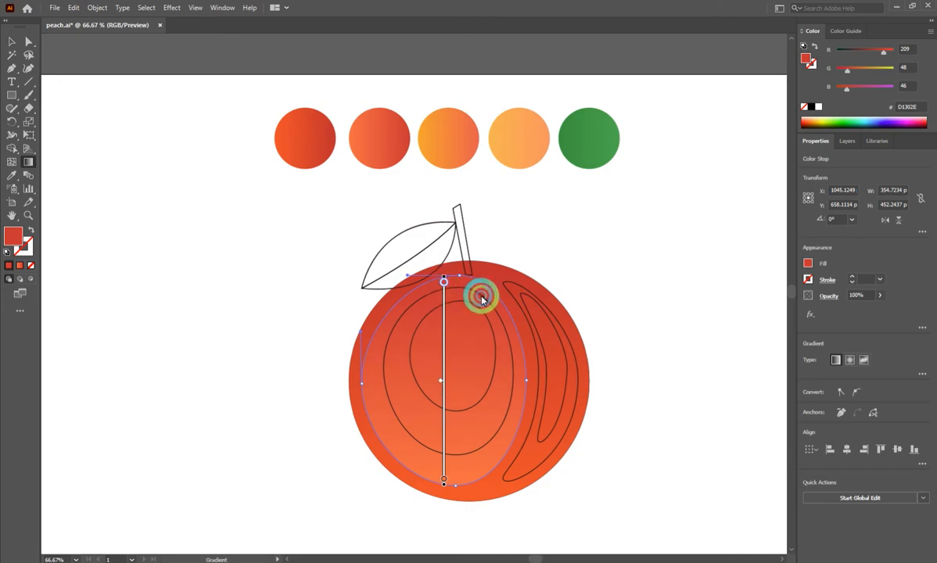
pyautogui.press('a')
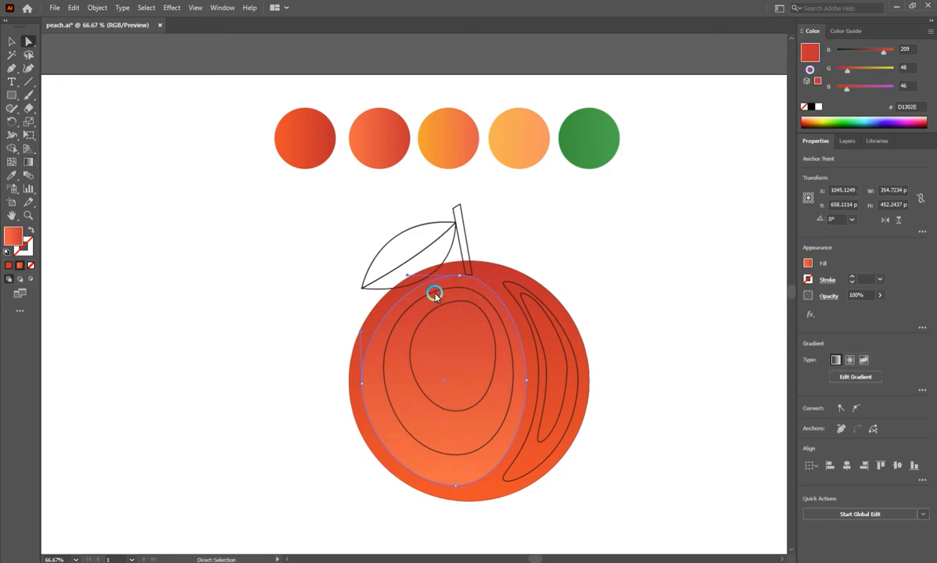
pyautogui.click(317, 304)
# - Fill the middle oval with the yellow-orange to coral gradient sampled from the third palette circle
pyautogui.click(391, 332)
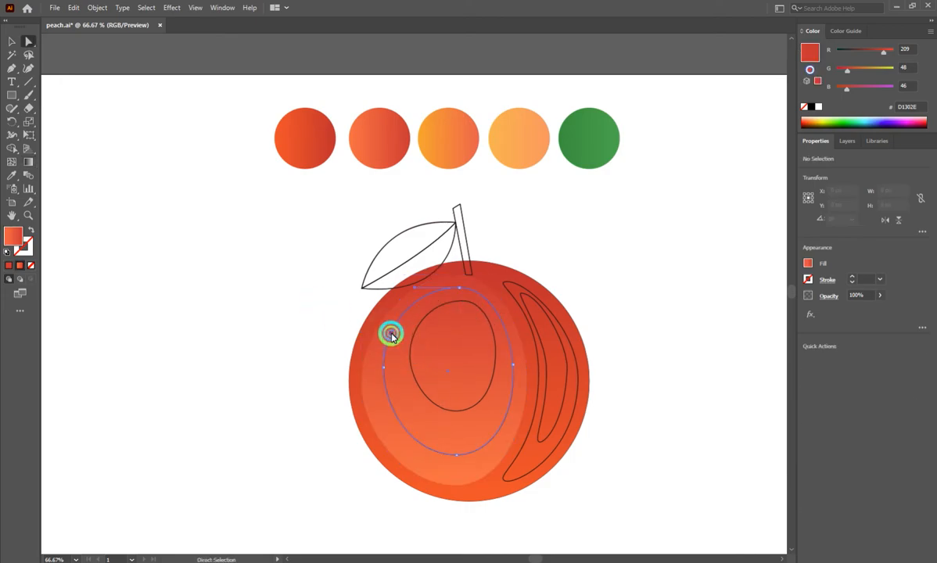
pyautogui.press('i')
pyautogui.click(438, 159)
# - Turn the middle oval's gradient vertical, coral at the top and yellow-orange at the bottom, fitted to its height, and deselect it
pyautogui.click(28, 161)
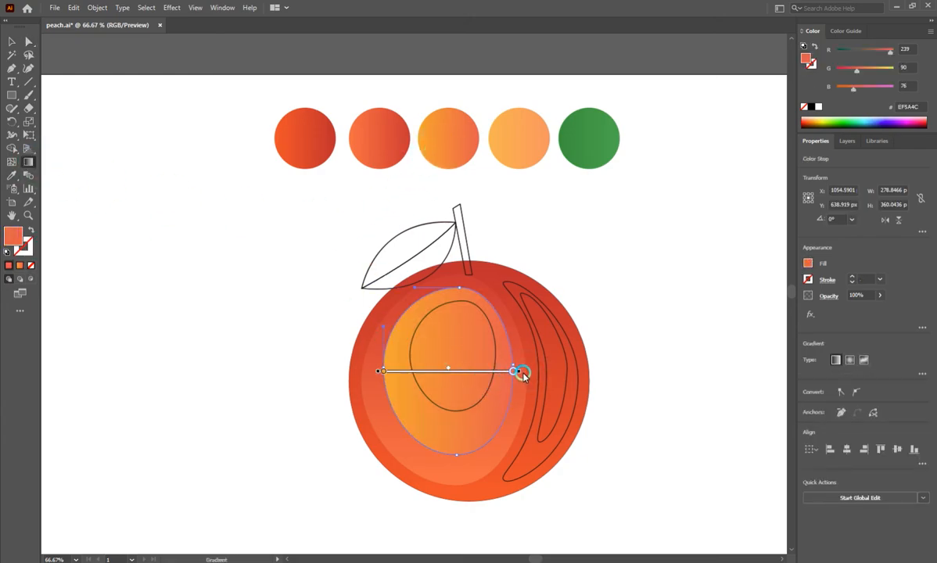
pyautogui.moveTo(522, 372)
pyautogui.mouseDown()
pyautogui.moveTo(431, 288)
pyautogui.moveTo(389, 275)
pyautogui.moveTo(394, 286)
pyautogui.mouseUp()
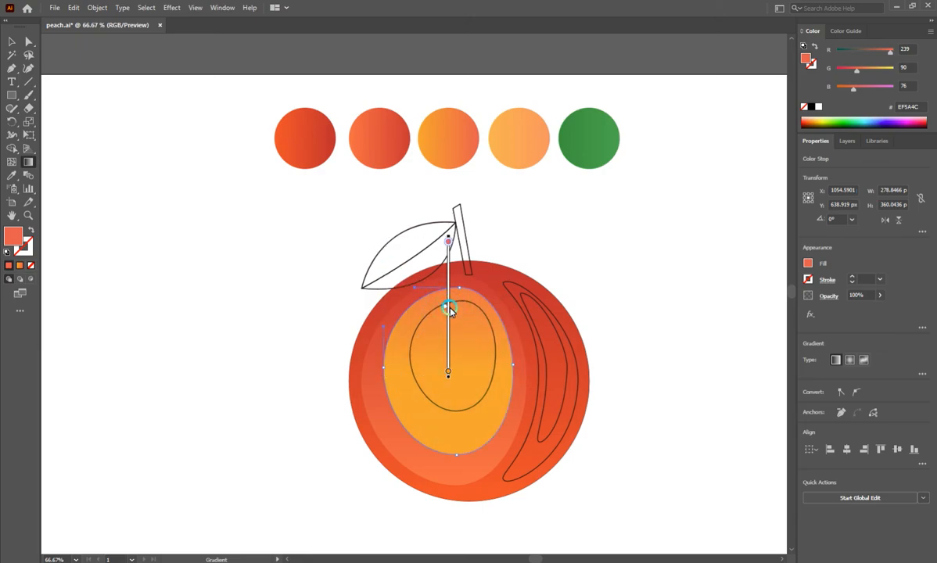
pyautogui.moveTo(450, 311); pyautogui.dragTo(451, 383)
pyautogui.click(450, 327)
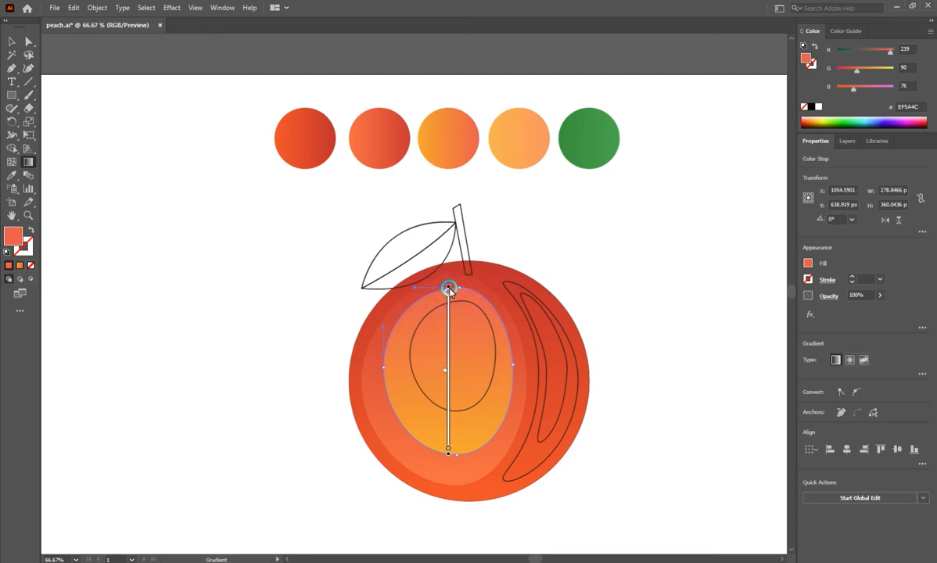
pyautogui.press('a')
pyautogui.click(637, 316)
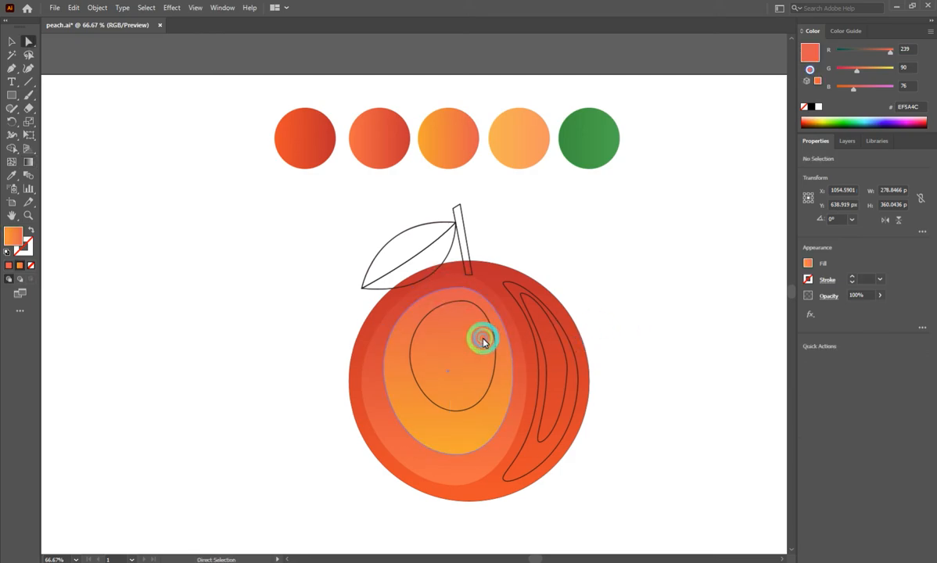
# - Fill the smallest oval with the light orange gradient sampled from the fourth palette circle
pyautogui.click(459, 302)
pyautogui.press('i')
pyautogui.click(522, 162)
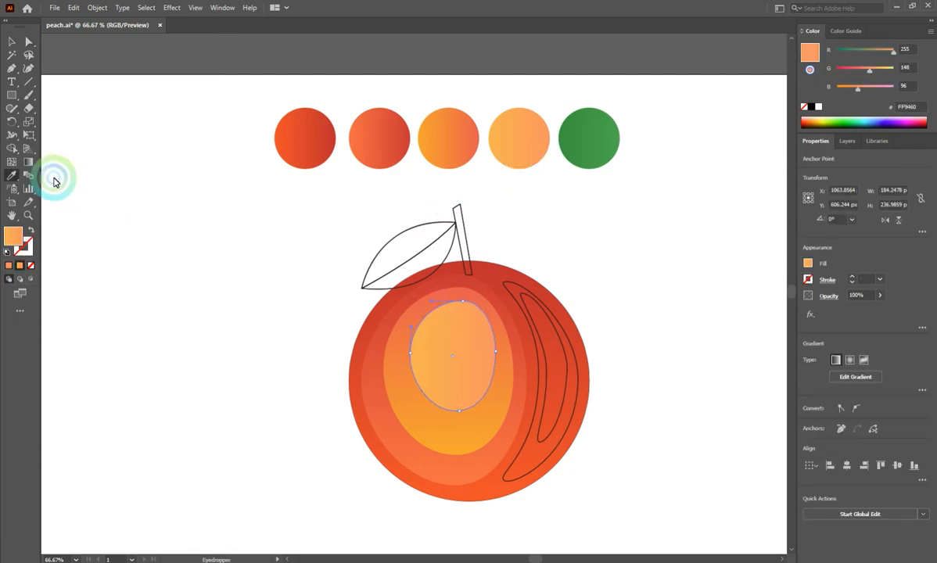
# - Turn the smallest oval's gradient vertical, peach at the top and yellow-orange at the bottom, fitted to its height, and deselect it
pyautogui.click(30, 162)
pyautogui.click(483, 400)
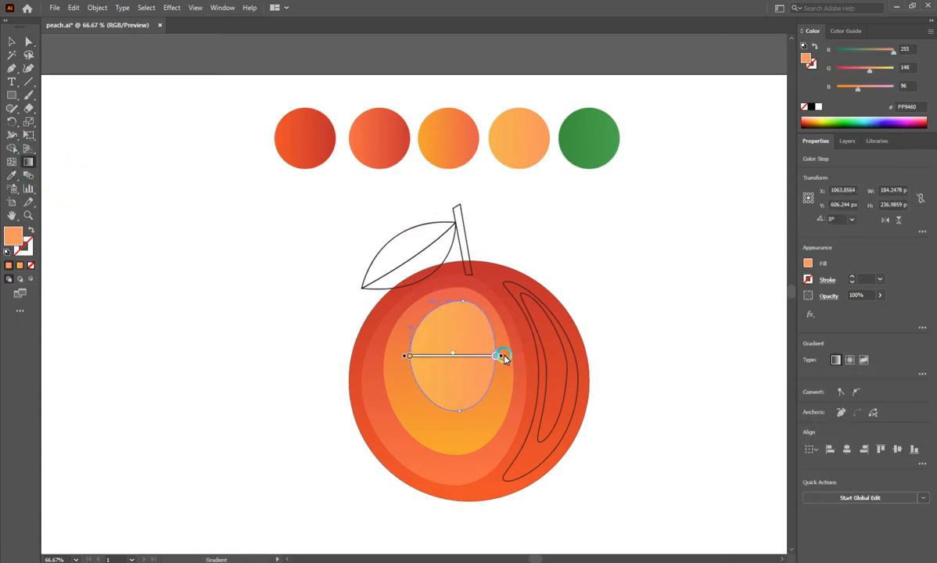
pyautogui.moveTo(503, 357); pyautogui.dragTo(395, 298)
pyautogui.moveTo(453, 311)
pyautogui.mouseDown()
pyautogui.moveTo(455, 368)
pyautogui.moveTo(453, 357)
pyautogui.mouseUp()
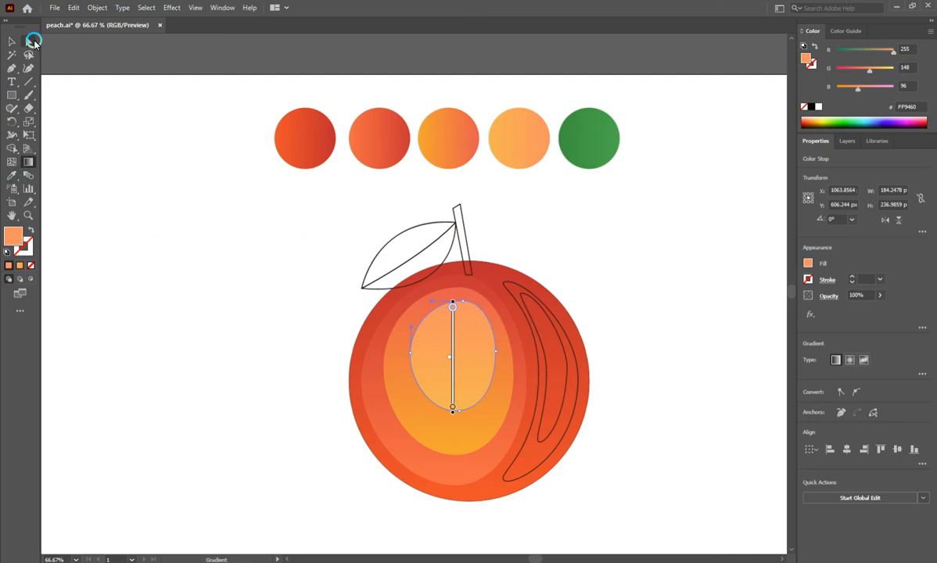
pyautogui.click(31, 40)
pyautogui.click(116, 368)
# - Fill the outer crescent with the light red gradient sampled from the largest inner oval
pyautogui.click(491, 323)
pyautogui.click(504, 282)
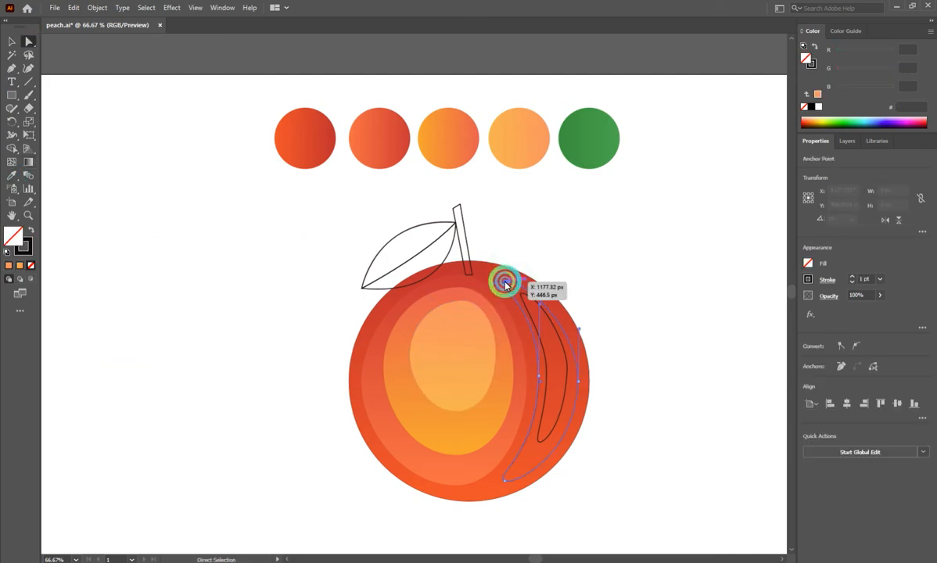
pyautogui.press('i')
pyautogui.click(462, 342)
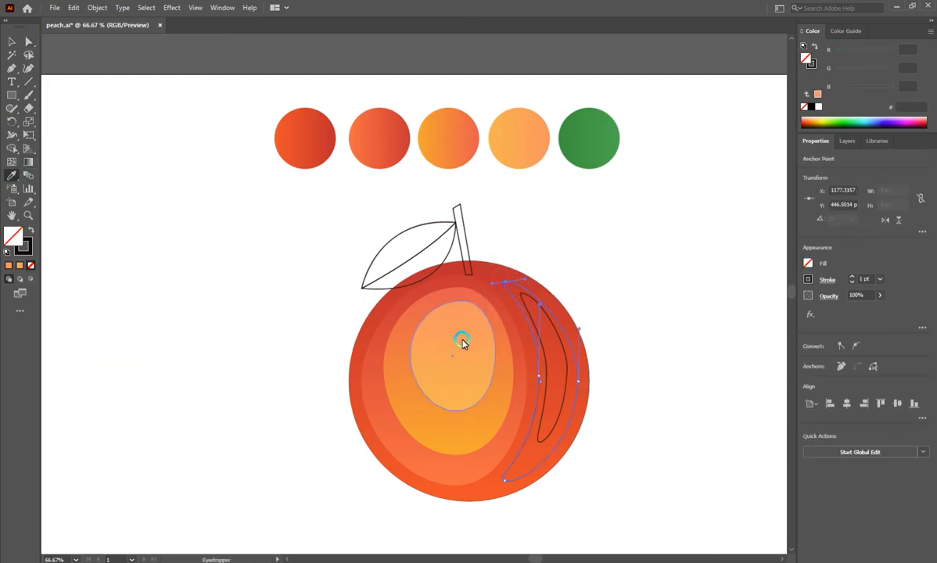
pyautogui.click(382, 432)
pyautogui.click(448, 450)
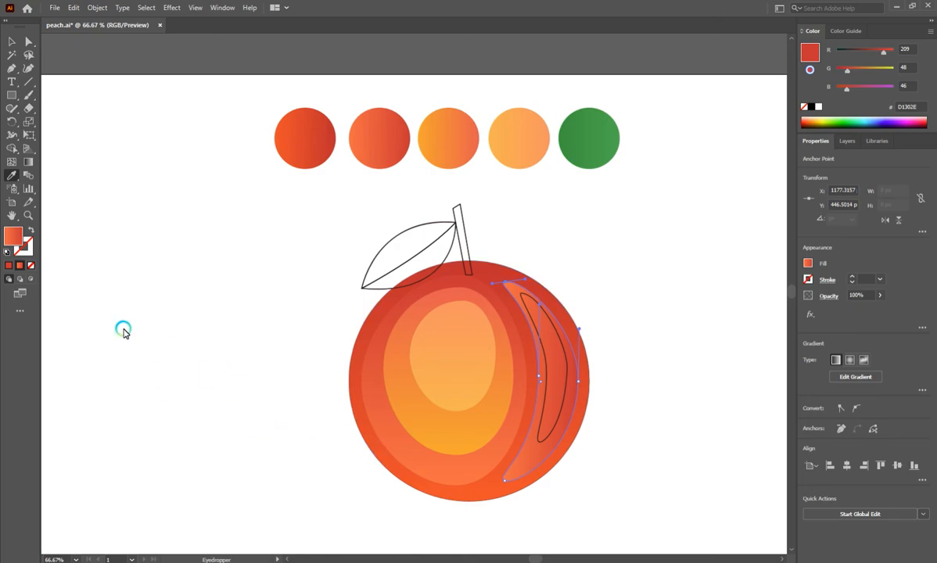
# - Turn the outer crescent's gradient vertical, red at the top and light orange at the bottom, fitted to its height, and deselect it
pyautogui.click(30, 162)
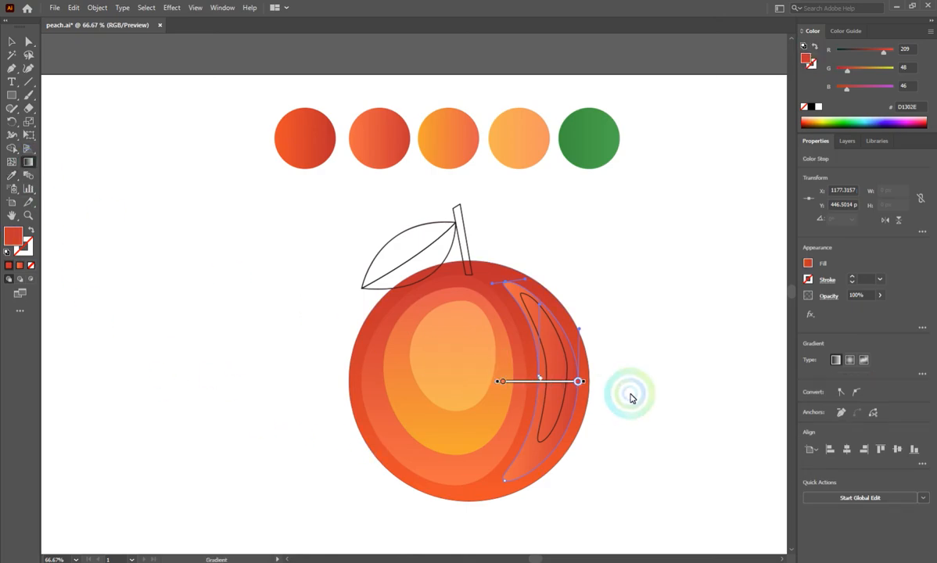
pyautogui.click(590, 383)
pyautogui.moveTo(587, 383)
pyautogui.mouseDown()
pyautogui.moveTo(468, 305)
pyautogui.moveTo(479, 304)
pyautogui.moveTo(536, 367)
pyautogui.mouseUp()
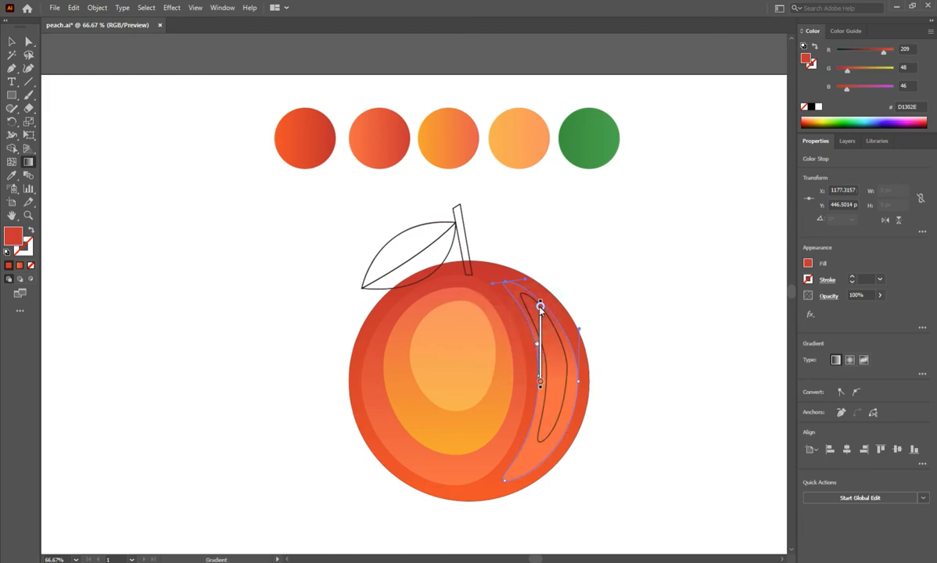
pyautogui.moveTo(539, 301)
pyautogui.mouseDown()
pyautogui.moveTo(537, 243)
pyautogui.moveTo(543, 291)
pyautogui.moveTo(516, 348)
pyautogui.moveTo(536, 284)
pyautogui.mouseUp()
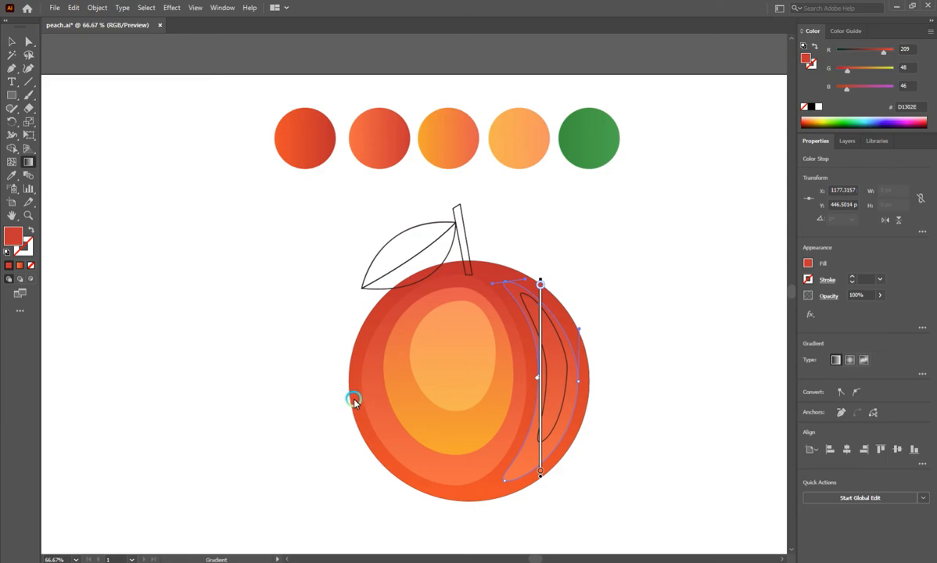
pyautogui.press('a')
pyautogui.click(609, 400)
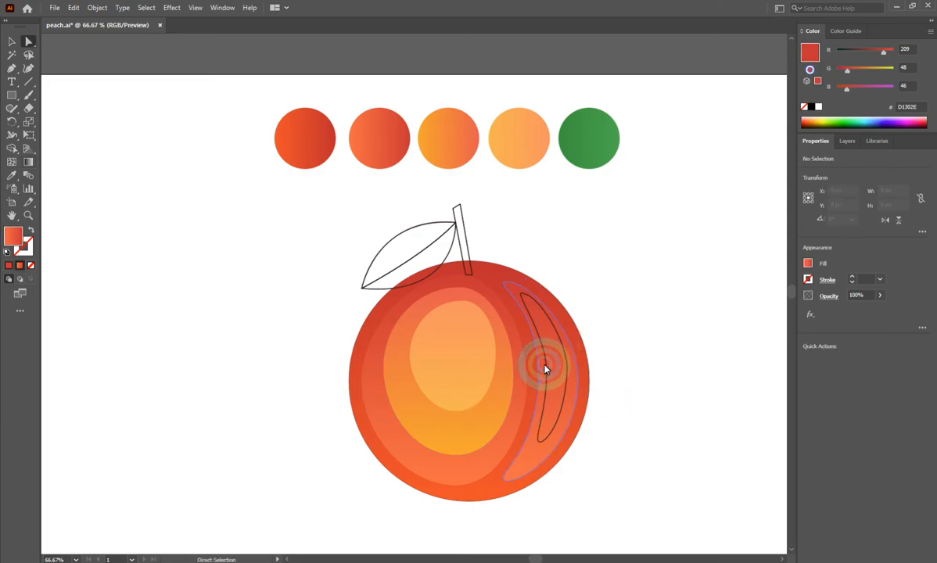
# - Fill the inner crescent with the yellow-orange to coral gradient sampled from the middle oval
pyautogui.press('i')
pyautogui.click(473, 380)
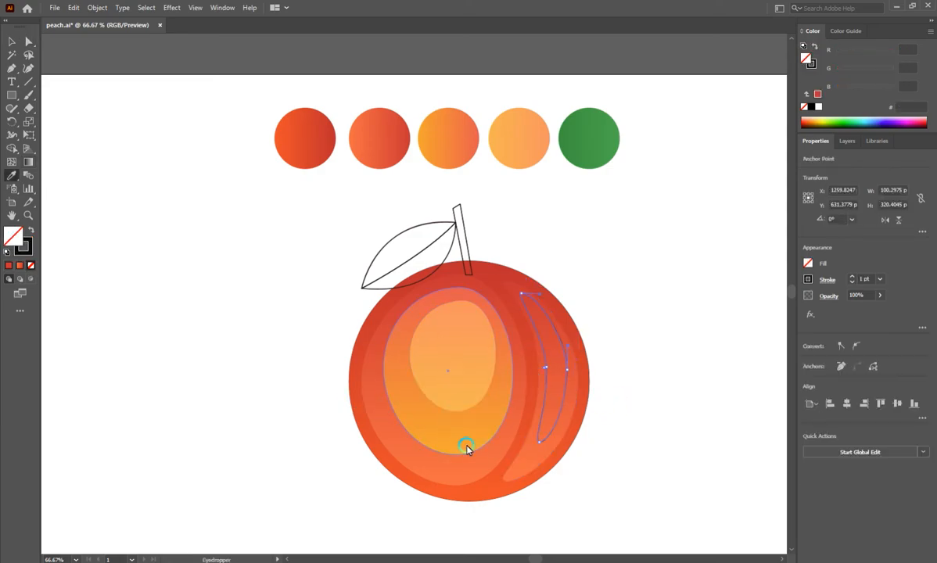
pyautogui.click(466, 448)
# - Turn the inner crescent's gradient vertical, coral at the top and yellow-orange at the bottom, fitted to its height, and deselect it
pyautogui.click(28, 162)
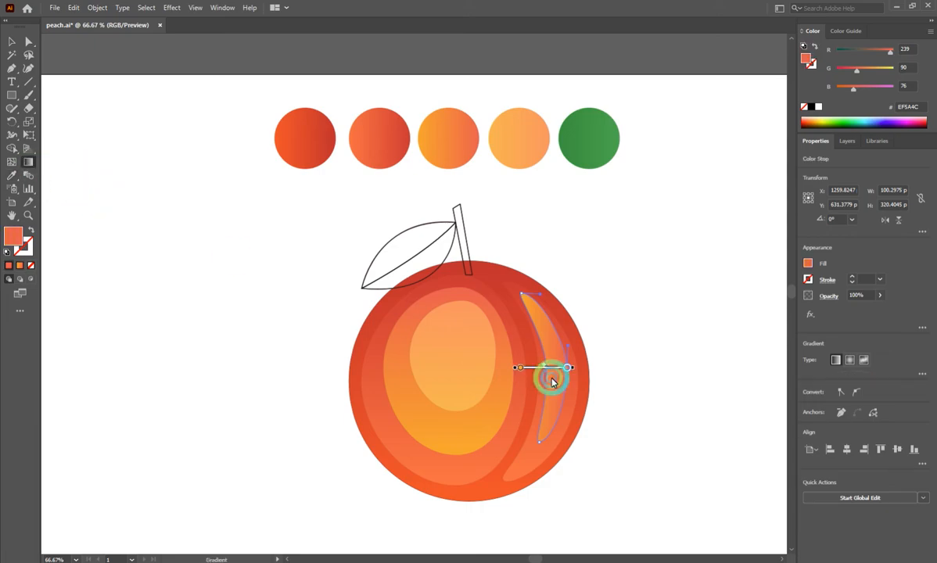
pyautogui.moveTo(573, 368)
pyautogui.mouseDown()
pyautogui.moveTo(554, 330)
pyautogui.moveTo(497, 295)
pyautogui.moveTo(555, 325)
pyautogui.moveTo(542, 314)
pyautogui.moveTo(539, 267)
pyautogui.moveTo(545, 352)
pyautogui.moveTo(535, 295)
pyautogui.mouseUp()
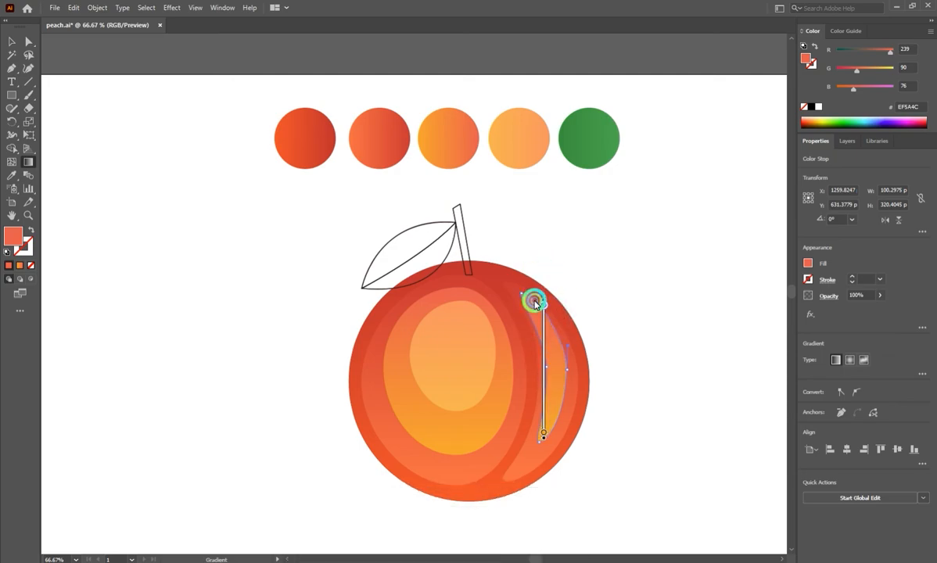
pyautogui.click(29, 42)
pyautogui.click(174, 278)
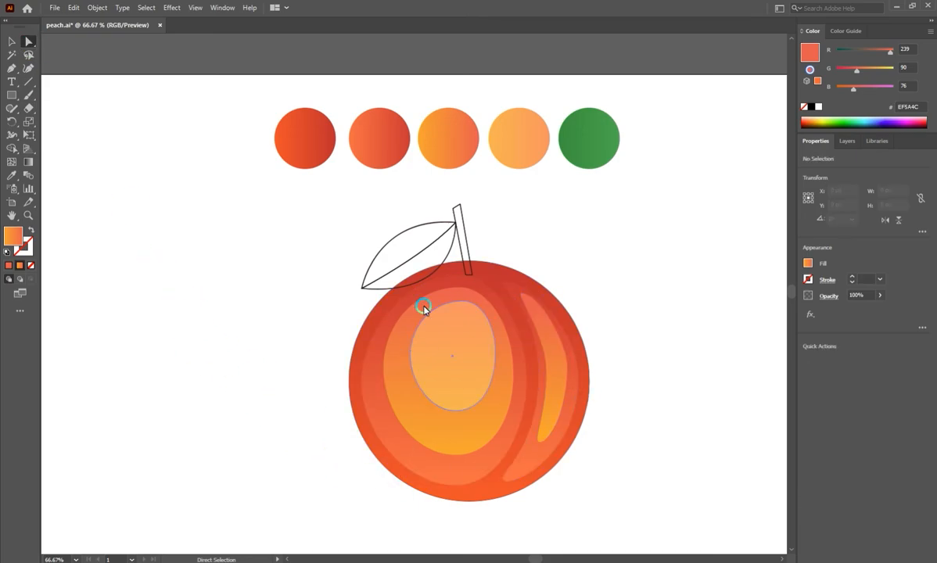
# - Fill the stem with the green gradient sampled from the fifth palette circle
pyautogui.click(456, 208)
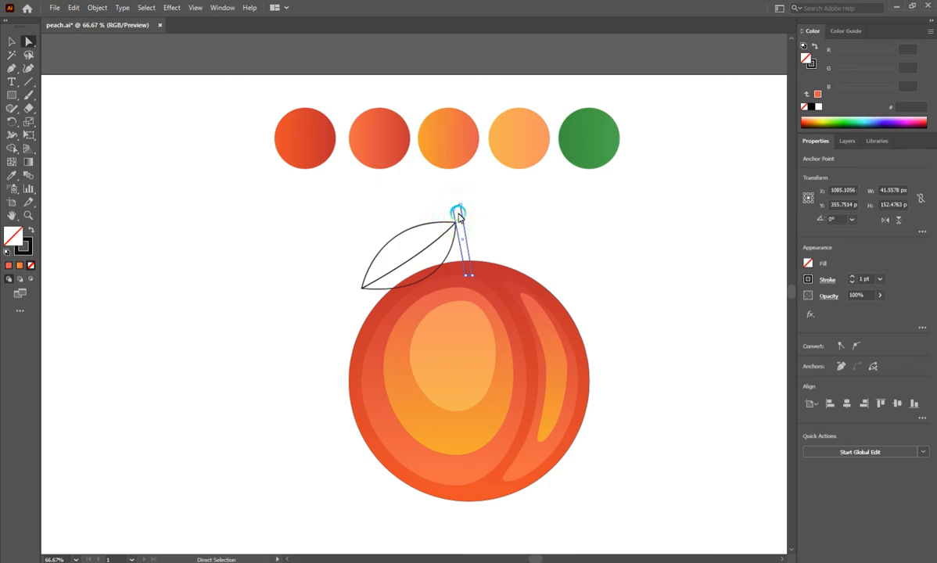
pyautogui.press('i')
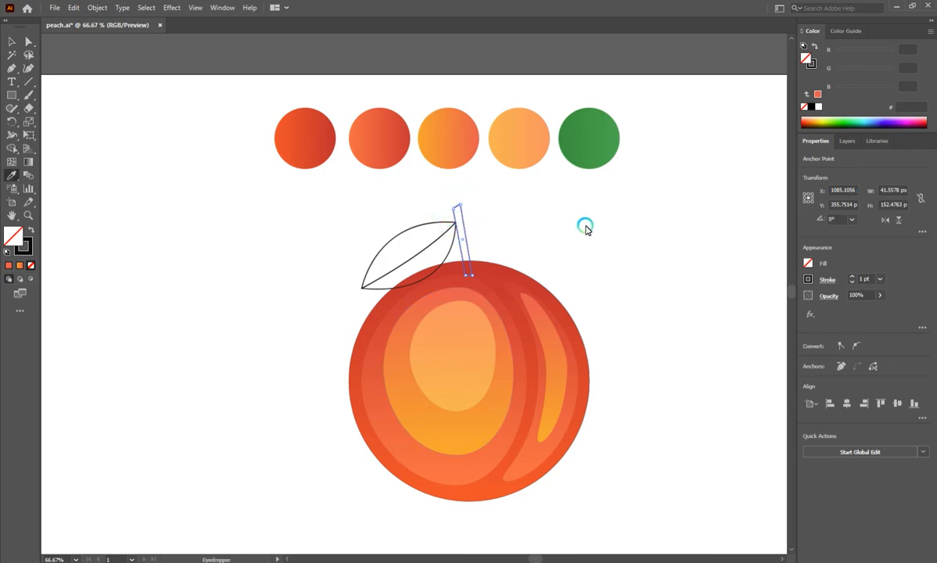
pyautogui.click(582, 151)
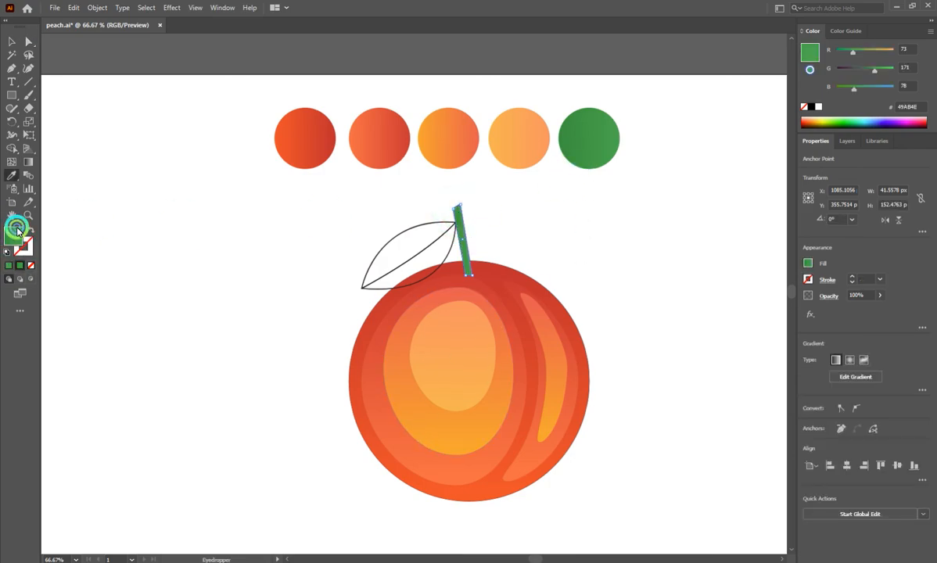
pyautogui.doubleClick(15, 231)
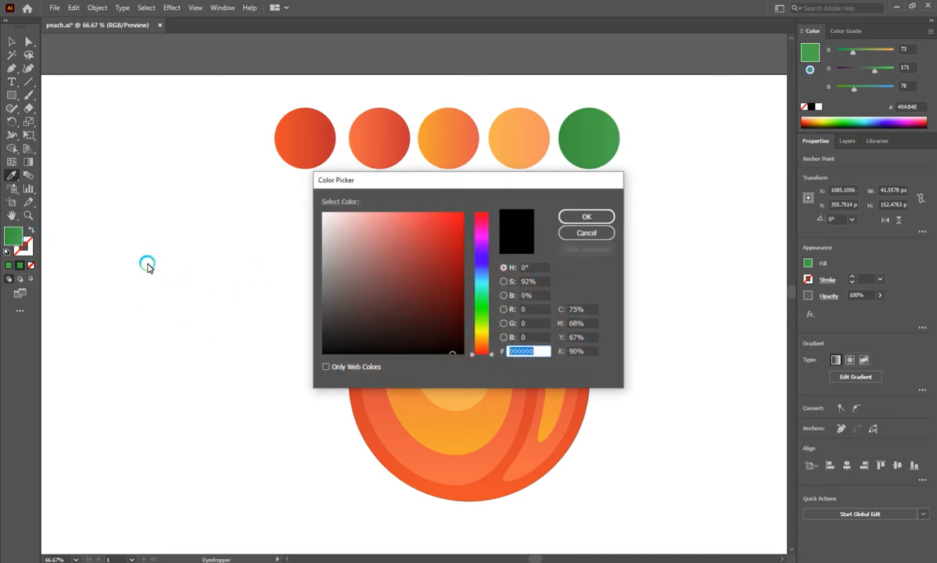
pyautogui.click(587, 216)
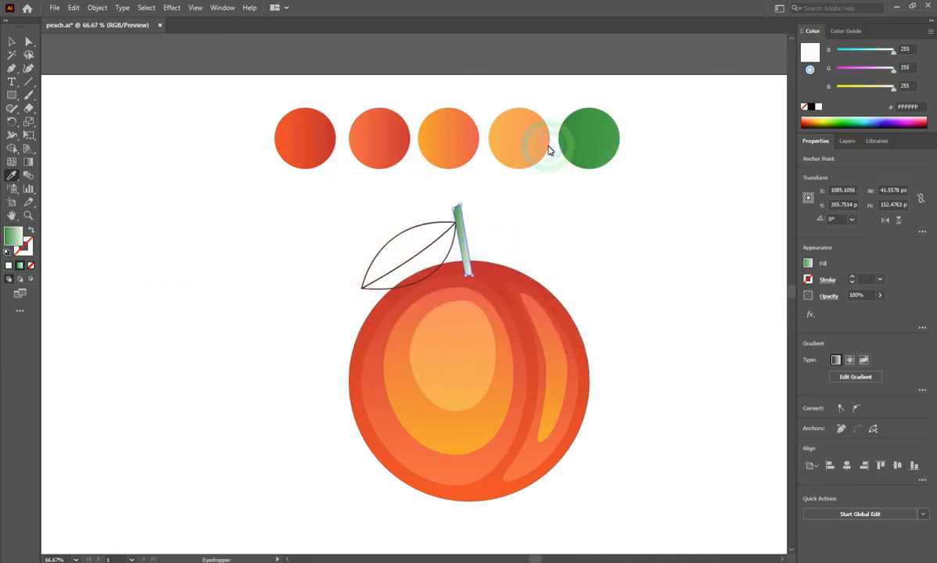
pyautogui.click(592, 144)
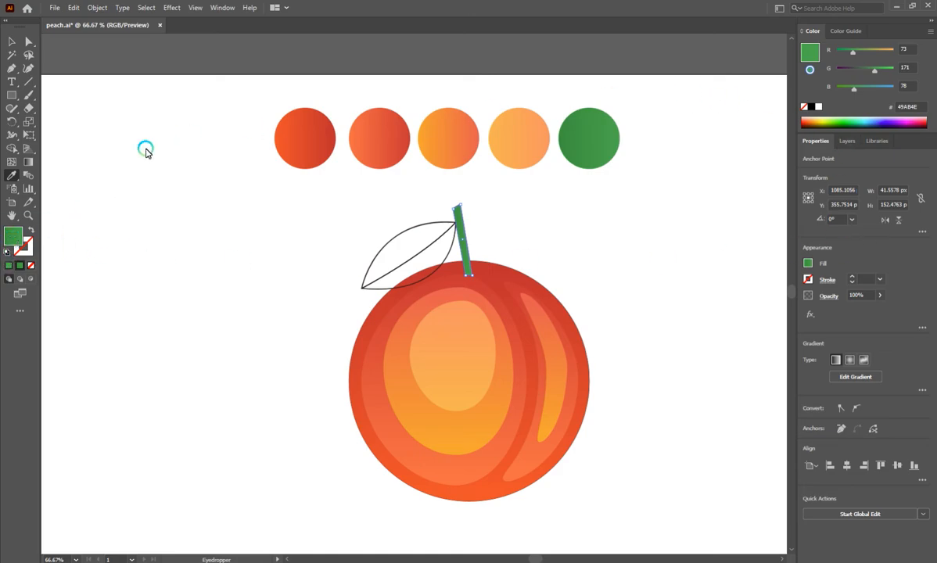
# - Run the stem's gradient along its full length, lighter green at the top and darker green at the bottom, and deselect it
pyautogui.click(30, 162)
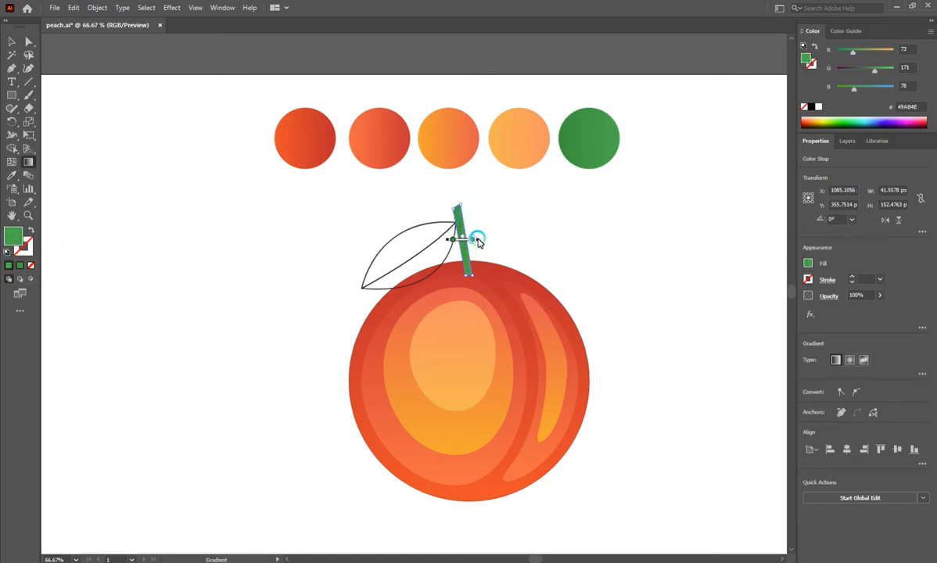
pyautogui.moveTo(480, 240); pyautogui.dragTo(485, 311)
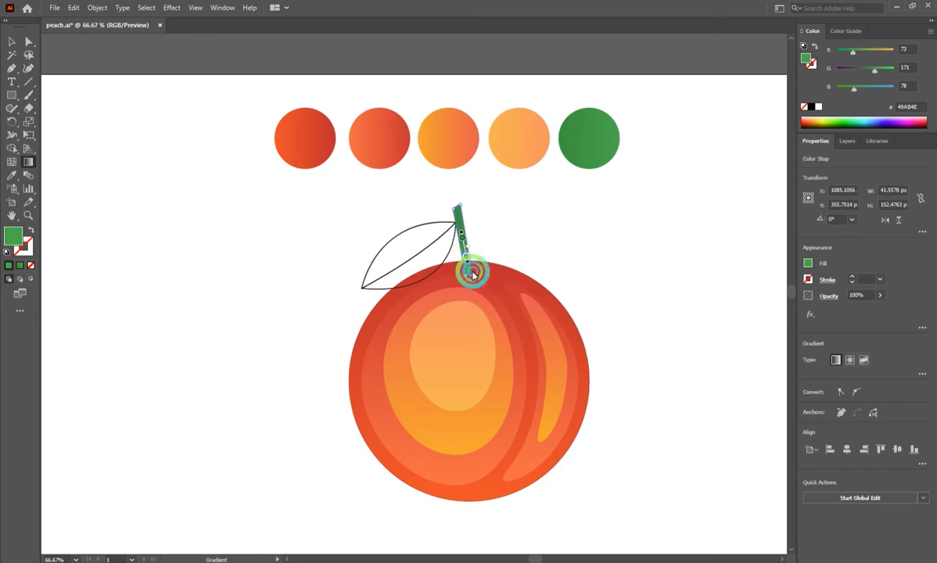
pyautogui.scroll(3, 487, 232)
pyautogui.scroll(-1, 452, 247)
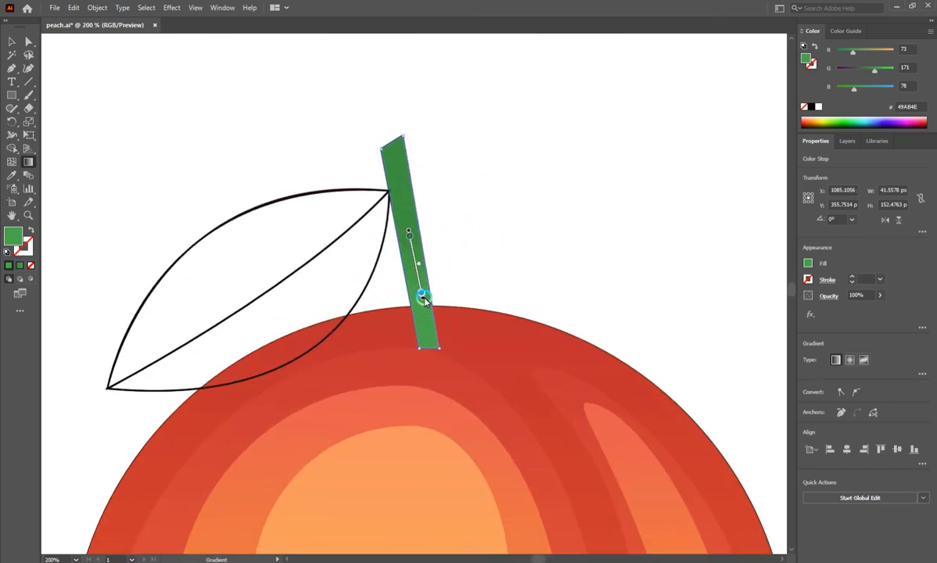
pyautogui.moveTo(425, 300)
pyautogui.mouseDown()
pyautogui.moveTo(434, 406)
pyautogui.moveTo(475, 247)
pyautogui.moveTo(378, 122)
pyautogui.moveTo(411, 242)
pyautogui.mouseUp()
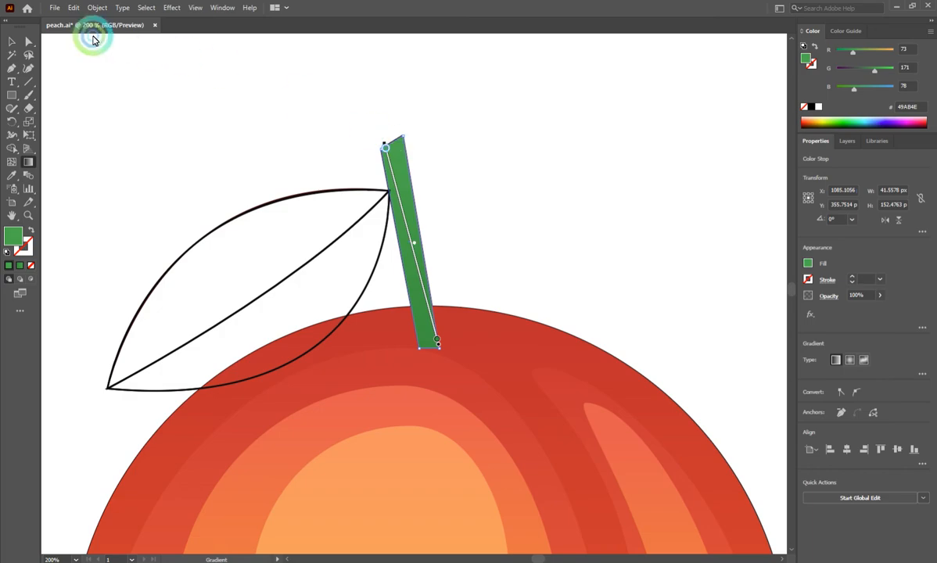
pyautogui.click(28, 41)
pyautogui.click(425, 111)
# - Fill the upper half of the leaf with the green gradient sampled from the fifth palette circle
pyautogui.scroll(-3, 573, 251)
pyautogui.scroll(1, 587, 258)
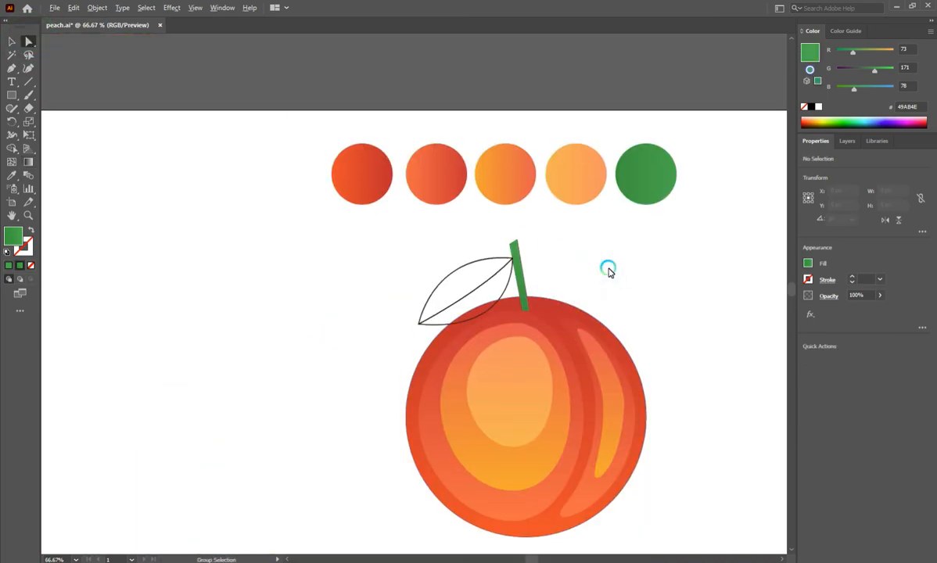
pyautogui.scroll(1, 606, 268)
pyautogui.click(392, 272)
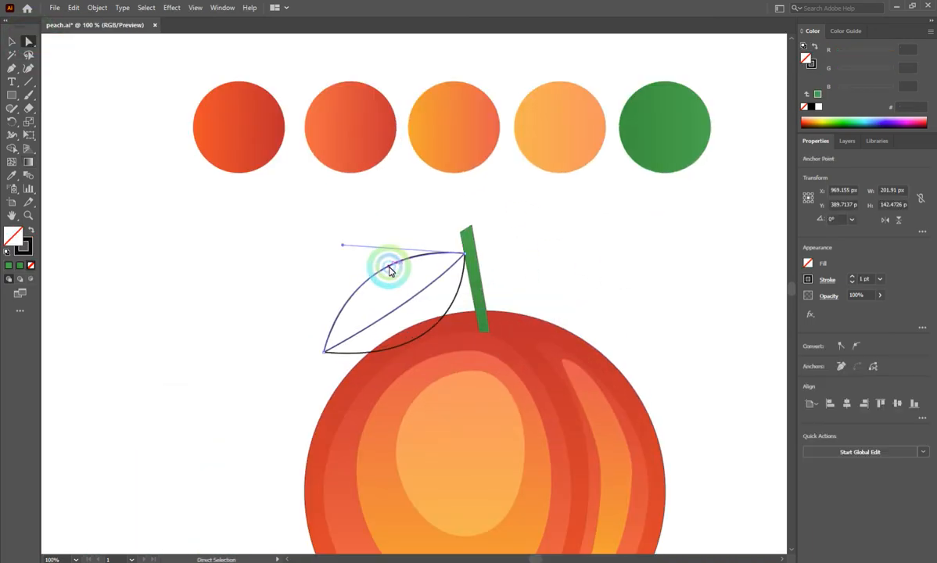
pyautogui.click(665, 151)
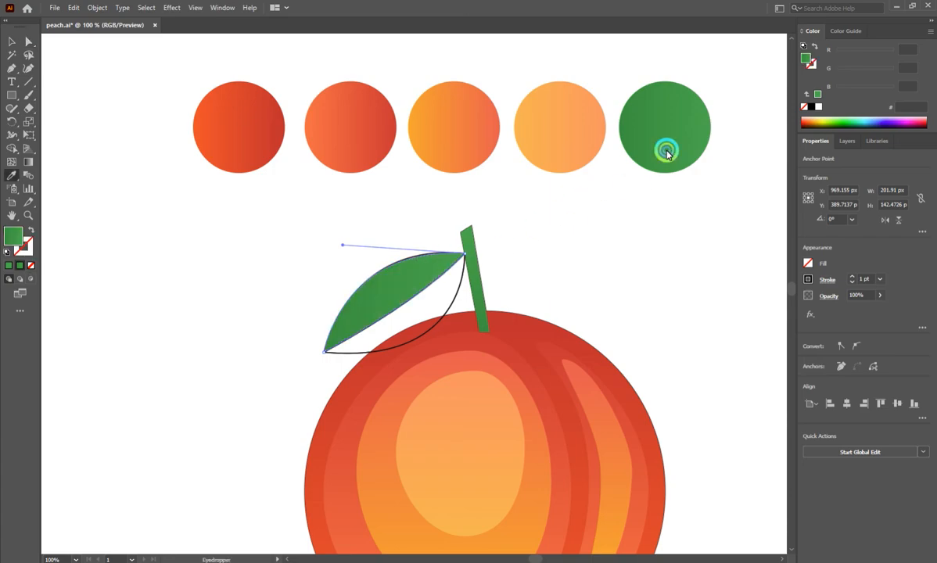
# - Angle the upper leaf half's gradient diagonally, rising towards the stem and extending beyond the leaf
pyautogui.click(29, 163)
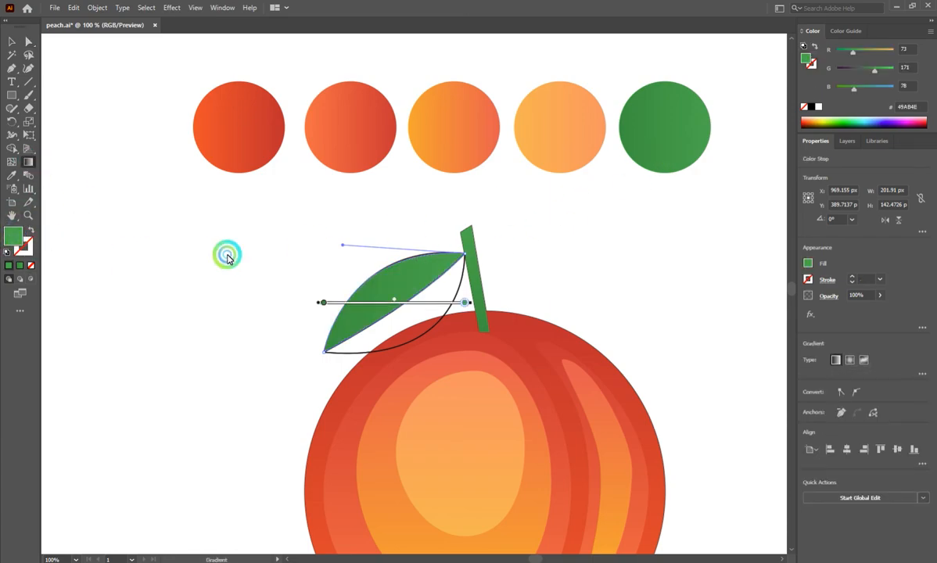
pyautogui.click(467, 302)
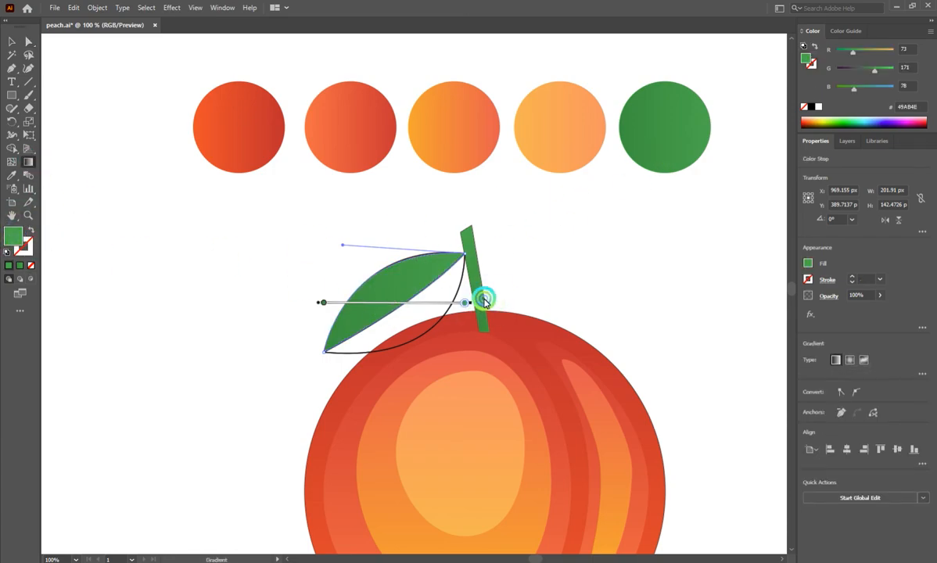
pyautogui.moveTo(484, 299)
pyautogui.mouseDown()
pyautogui.moveTo(519, 261)
pyautogui.moveTo(470, 288)
pyautogui.moveTo(550, 261)
pyautogui.mouseUp()
pyautogui.moveTo(504, 281)
pyautogui.mouseDown()
pyautogui.moveTo(512, 266)
pyautogui.moveTo(508, 278)
pyautogui.mouseUp()
pyautogui.press('a')
# - Fill the lower half of the leaf with the green gradient sampled from the upper half
pyautogui.click(423, 335)
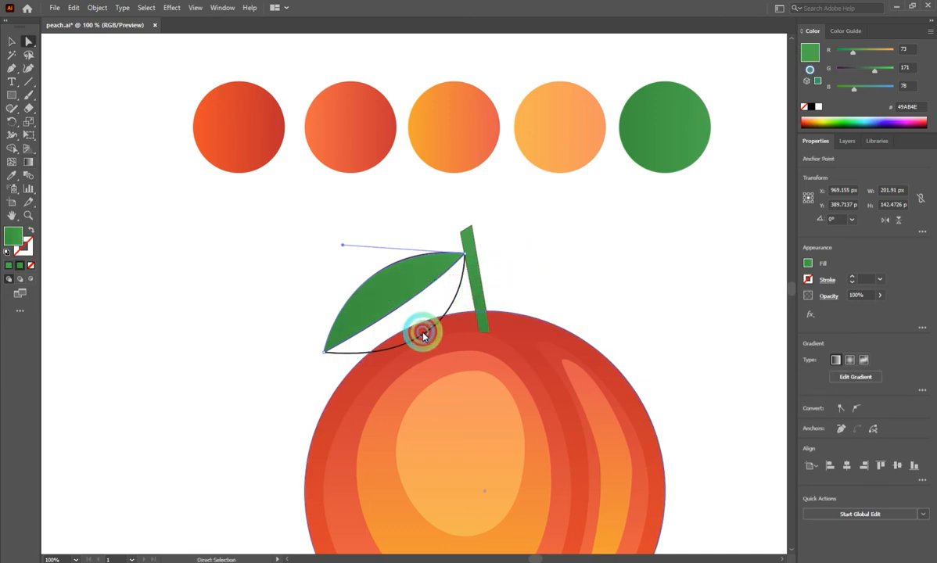
pyautogui.click(449, 311)
pyautogui.press('i')
pyautogui.click(416, 270)
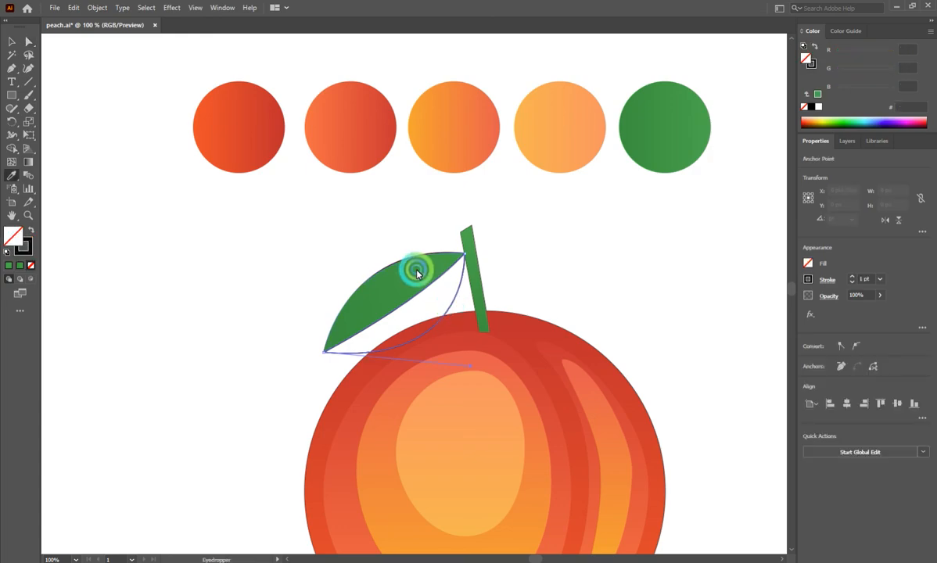
# - Angle the lower leaf half's gradient diagonally down past the leaf's outer tip, with the lighter green at the far end
pyautogui.click(28, 162)
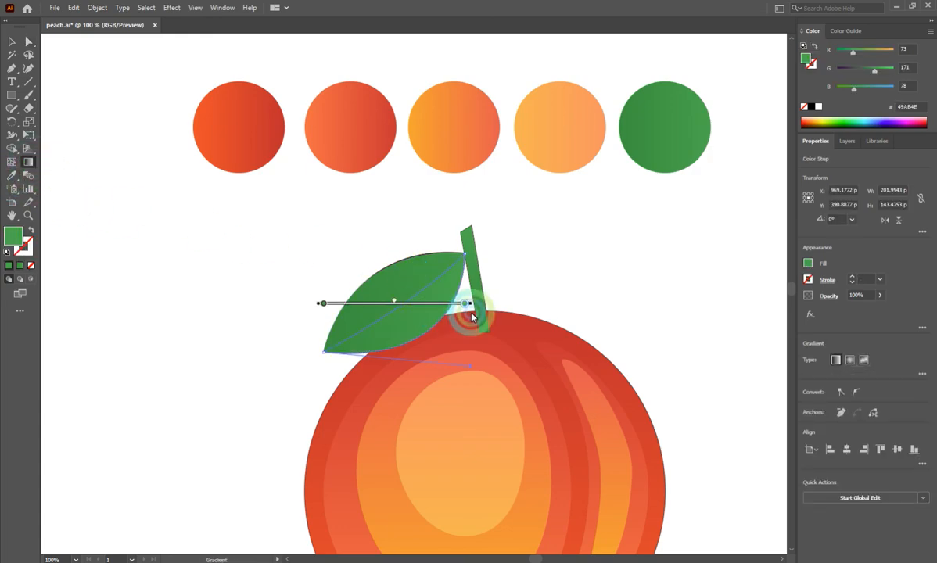
pyautogui.moveTo(475, 305)
pyautogui.mouseDown()
pyautogui.moveTo(410, 364)
pyautogui.moveTo(189, 355)
pyautogui.moveTo(204, 349)
pyautogui.mouseUp()
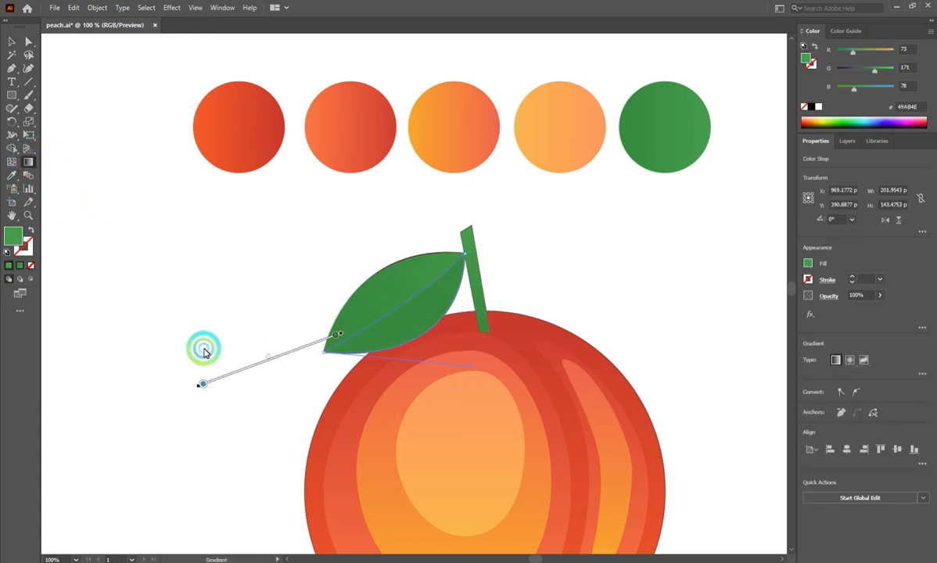
pyautogui.moveTo(286, 348); pyautogui.dragTo(313, 358)
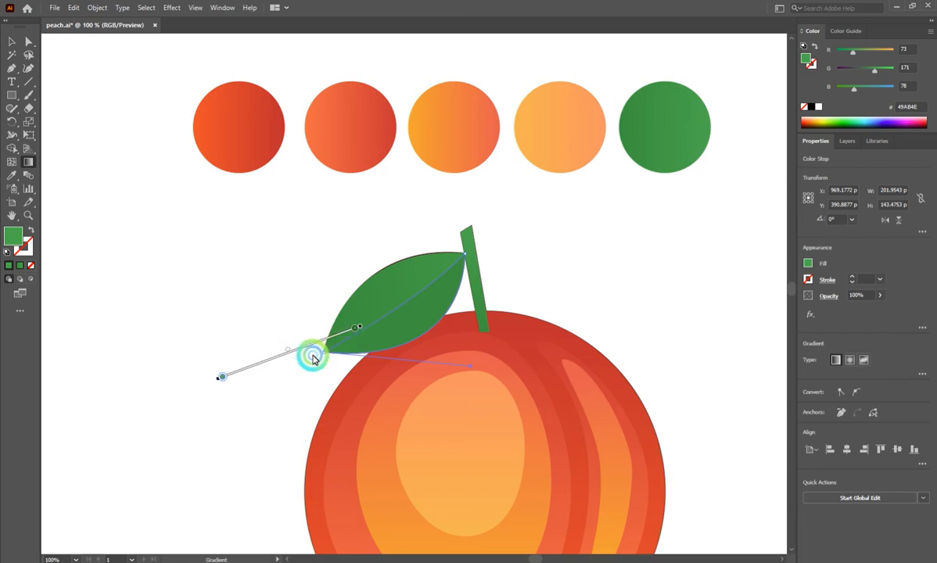
# - Brighten the lower leaf half's lighter gradient stop to green value 224, shift the gradient onto the leaf, and deselect it
pyautogui.doubleClick(223, 378)
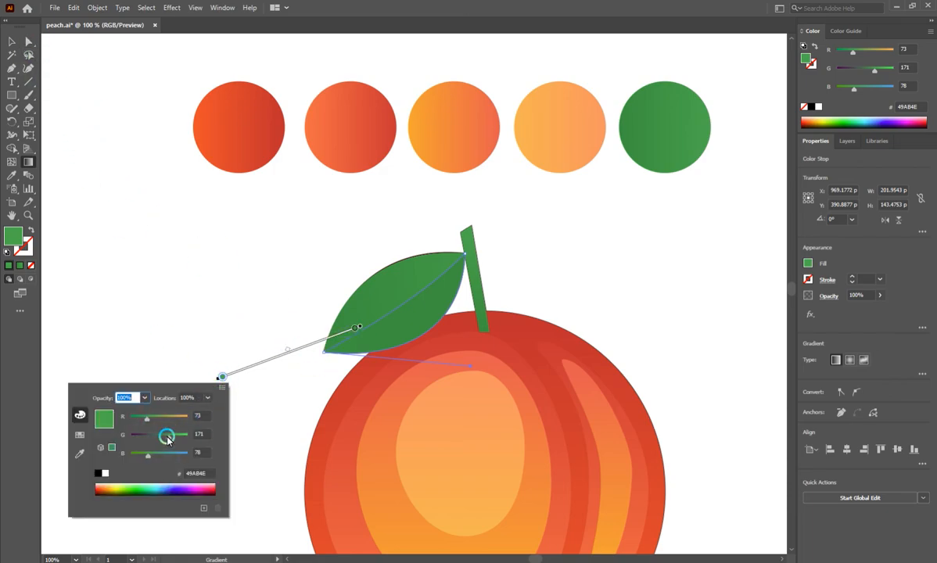
pyautogui.moveTo(172, 440); pyautogui.dragTo(181, 436)
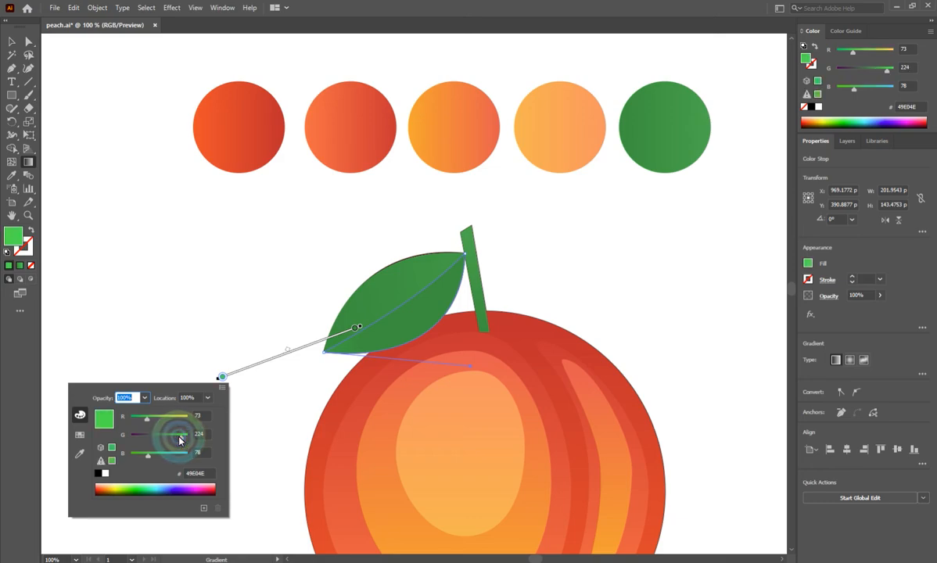
pyautogui.click(225, 329)
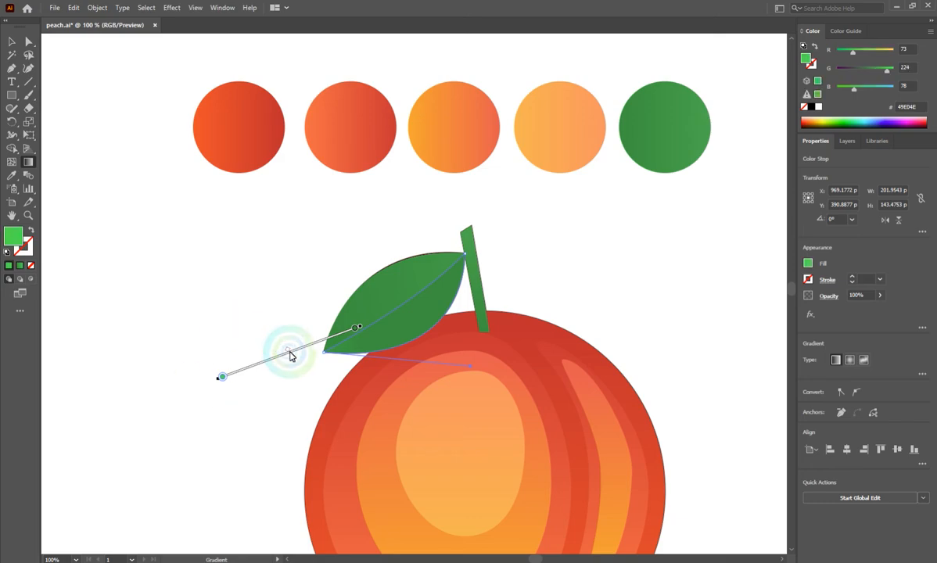
pyautogui.moveTo(290, 350)
pyautogui.mouseDown()
pyautogui.moveTo(389, 323)
pyautogui.moveTo(374, 334)
pyautogui.mouseUp()
pyautogui.click(29, 41)
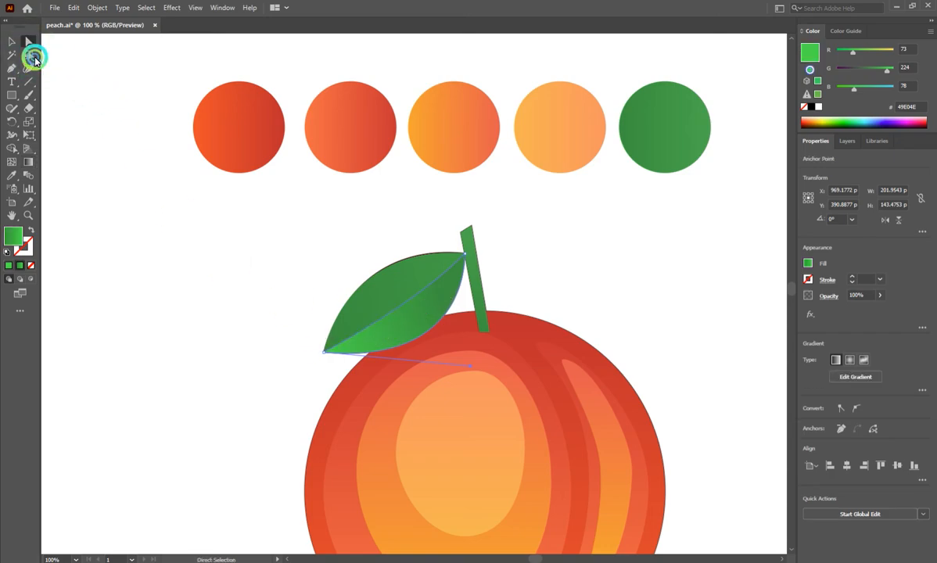
pyautogui.click(168, 310)
# - Re-angle the upper leaf half's gradient along the leaf, placing its lighter end where the leaf meets the stem
pyautogui.click(348, 304)
pyautogui.click(28, 161)
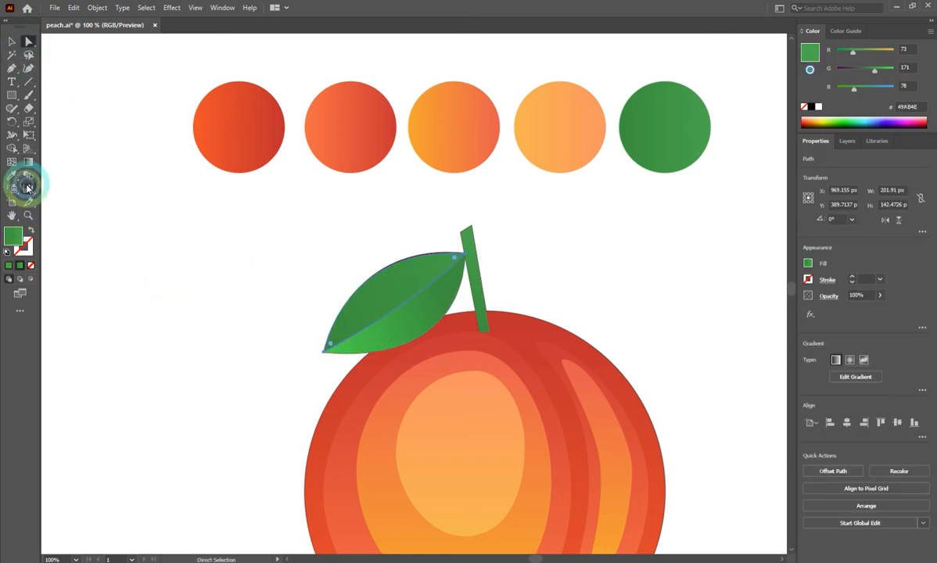
pyautogui.click(562, 265)
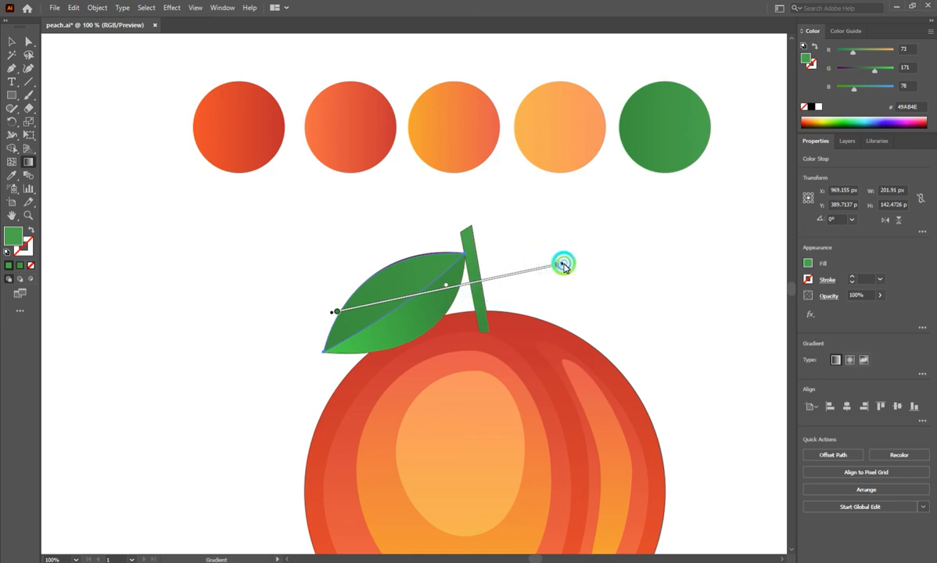
pyautogui.moveTo(563, 266)
pyautogui.mouseDown()
pyautogui.moveTo(480, 272)
pyautogui.moveTo(475, 245)
pyautogui.moveTo(444, 244)
pyautogui.mouseUp()
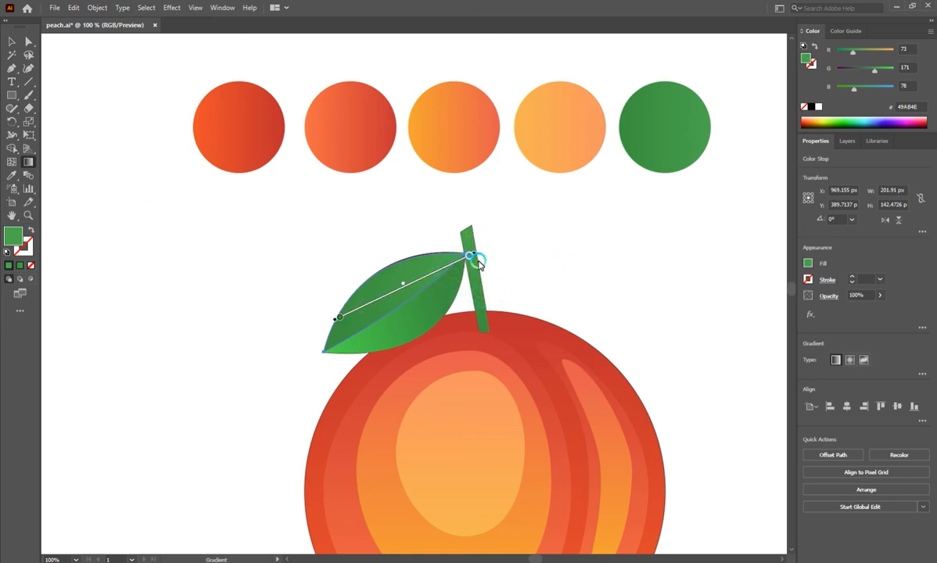
# - Brighten the upper leaf half's lighter gradient stop to green value 212 and extend the gradient beyond the stem
pyautogui.doubleClick(469, 256)
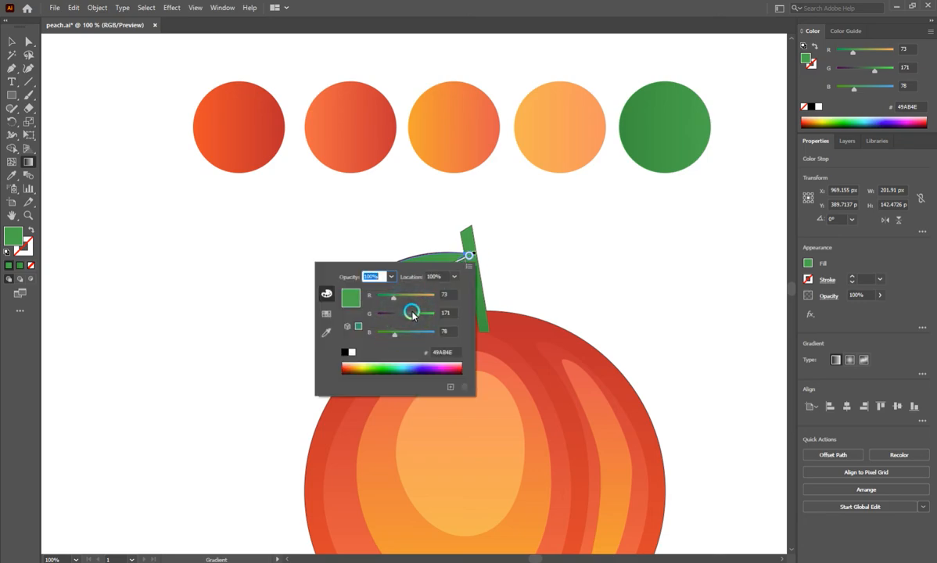
pyautogui.moveTo(413, 312); pyautogui.dragTo(427, 315)
pyautogui.click(29, 41)
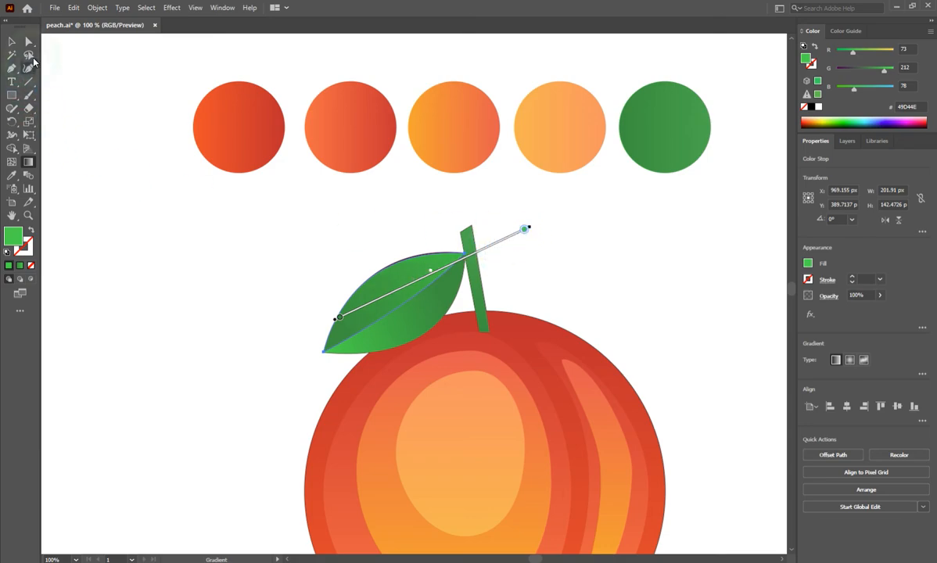
pyautogui.click(29, 43)
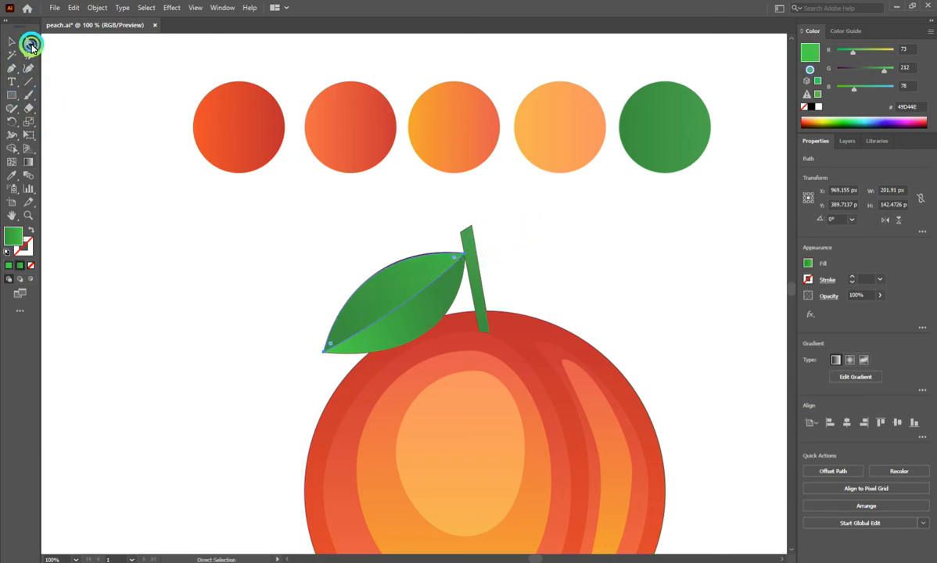
# - Fill the stem with the brighter green gradient sampled from the upper half of the leaf
pyautogui.click(480, 292)
pyautogui.press('i')
pyautogui.click(429, 282)
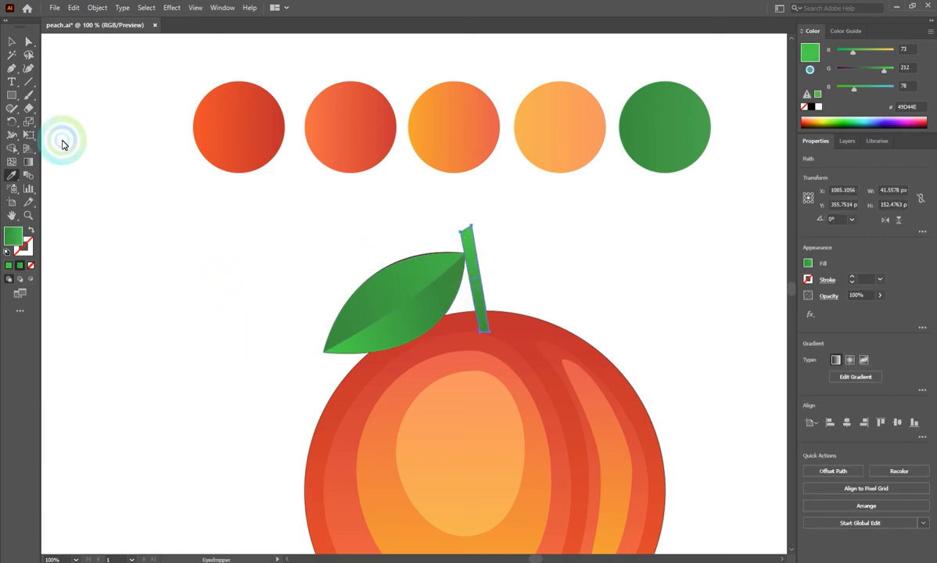
# - Run the stem's gradient along its length with darker green at the top and lighter green at the bottom, and deselect it
pyautogui.click(31, 156)
pyautogui.click(463, 228)
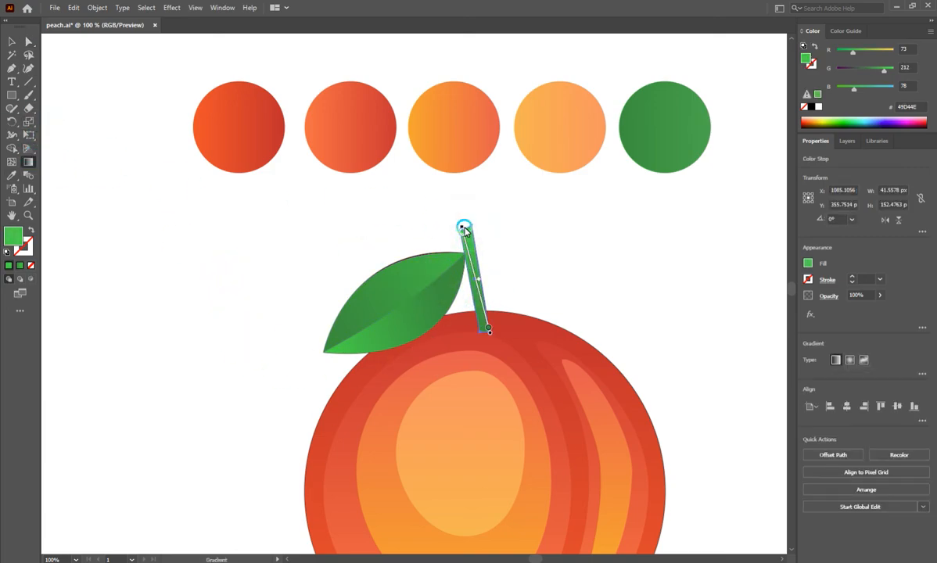
pyautogui.moveTo(462, 227); pyautogui.dragTo(453, 195)
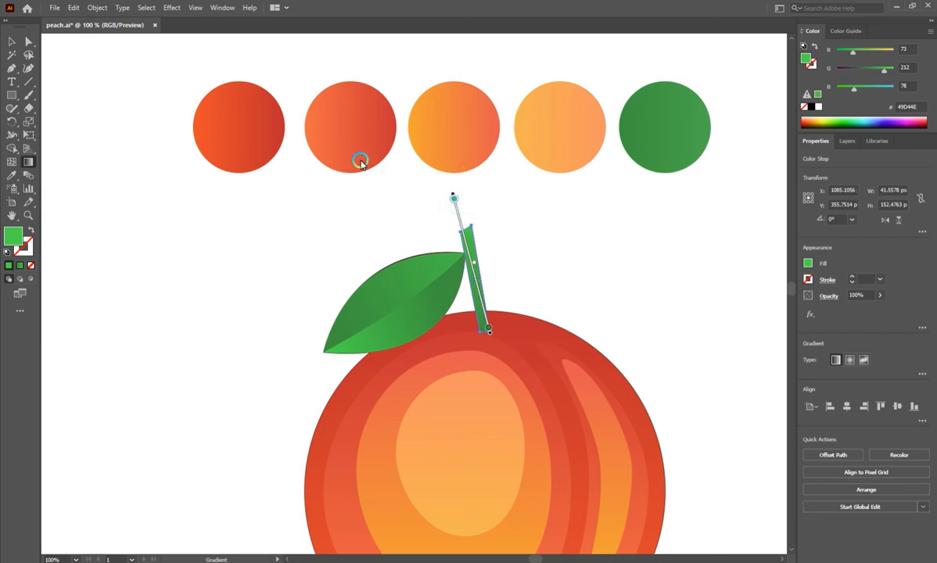
pyautogui.moveTo(452, 192); pyautogui.dragTo(520, 458)
pyautogui.moveTo(511, 419); pyautogui.dragTo(476, 278)
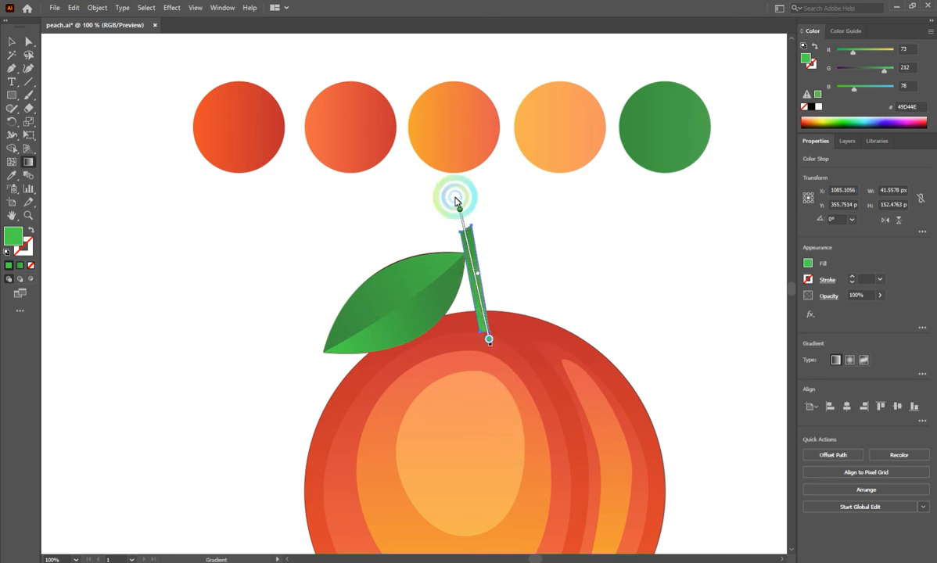
pyautogui.moveTo(459, 208); pyautogui.dragTo(465, 225)
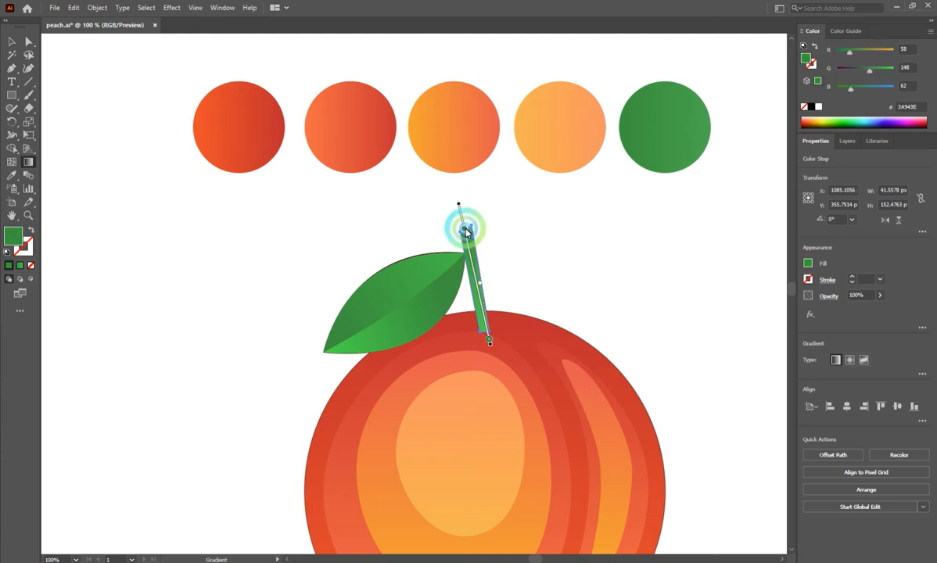
pyautogui.click(29, 44)
pyautogui.click(186, 239)
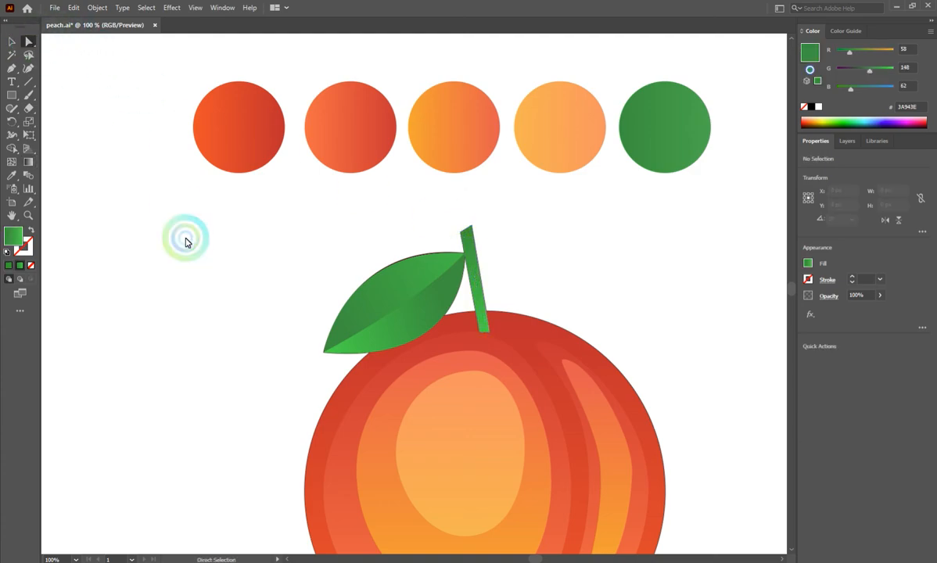
pyautogui.scroll(-1, 241, 260)
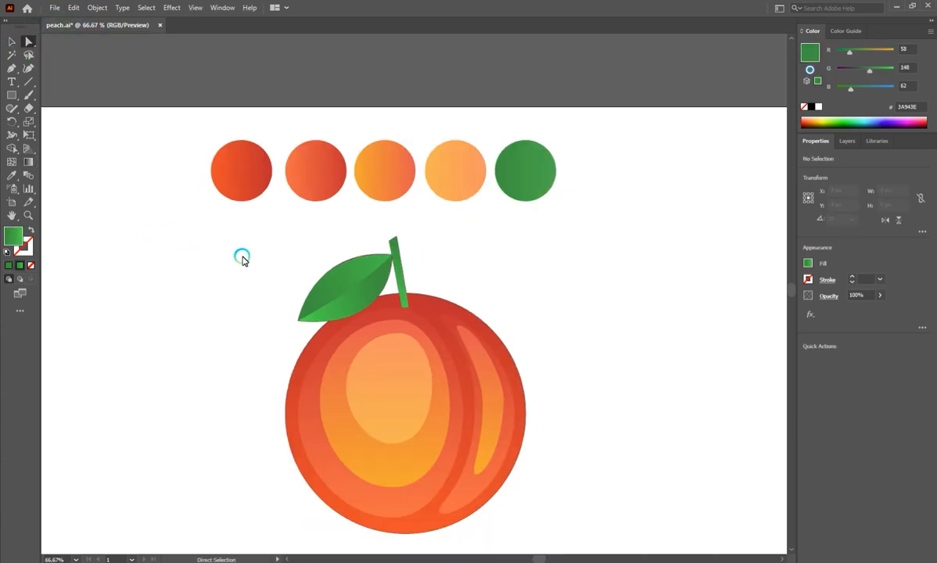
pyautogui.scroll(-1, 493, 321)
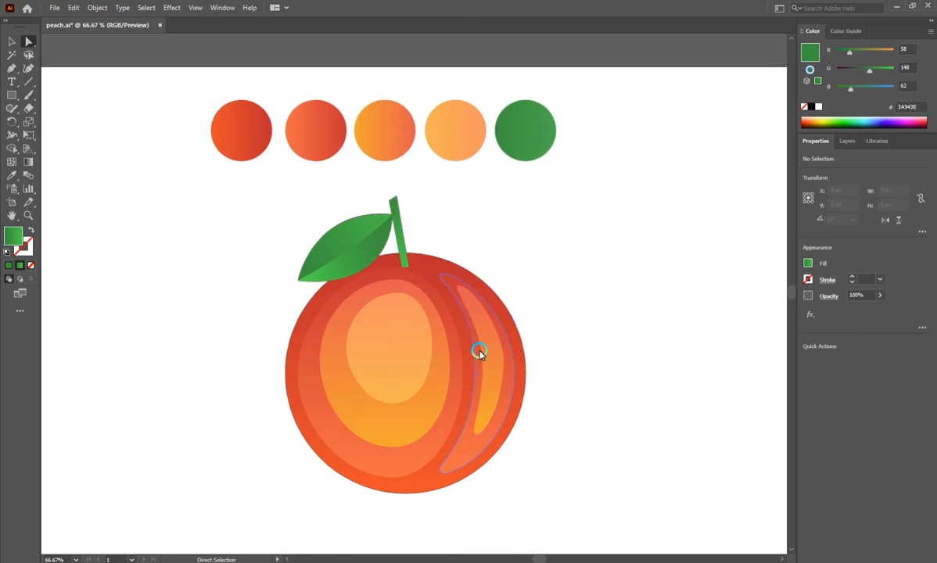
pyautogui.scroll(1, 359, 350)
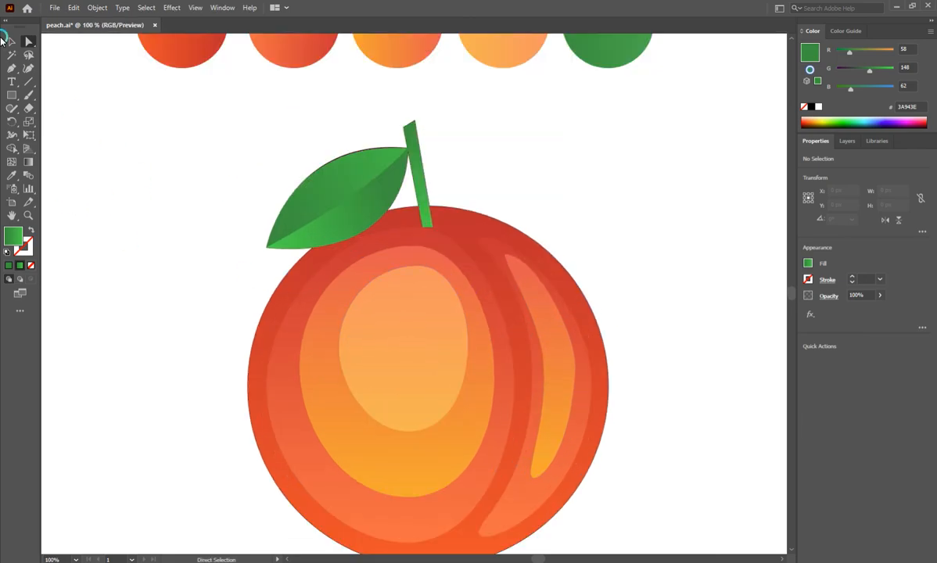
pyautogui.click(11, 68)
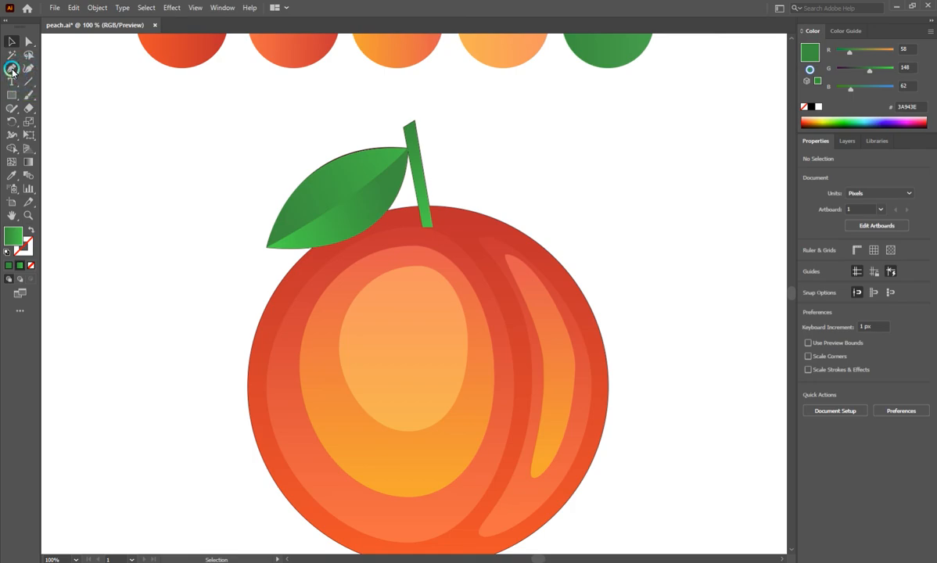
pyautogui.scroll(2, 380, 232)
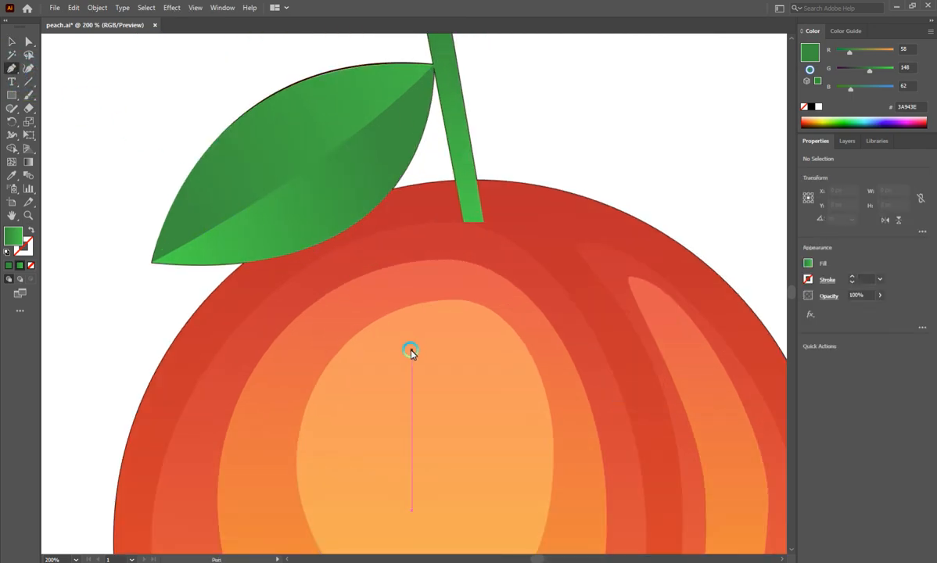
pyautogui.click(411, 351)
pyautogui.scroll(-3, 447, 321)
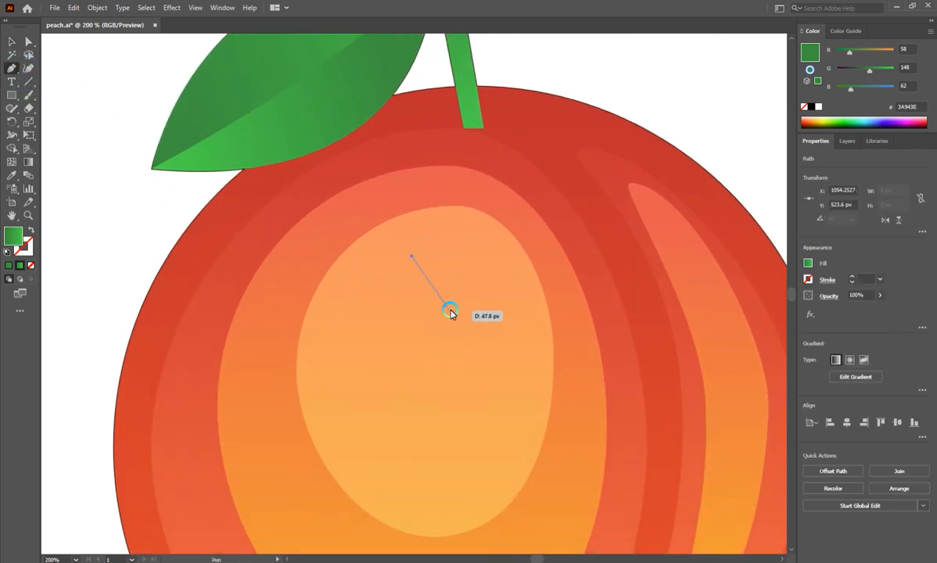
pyautogui.hotkey('ctrl', 'z')
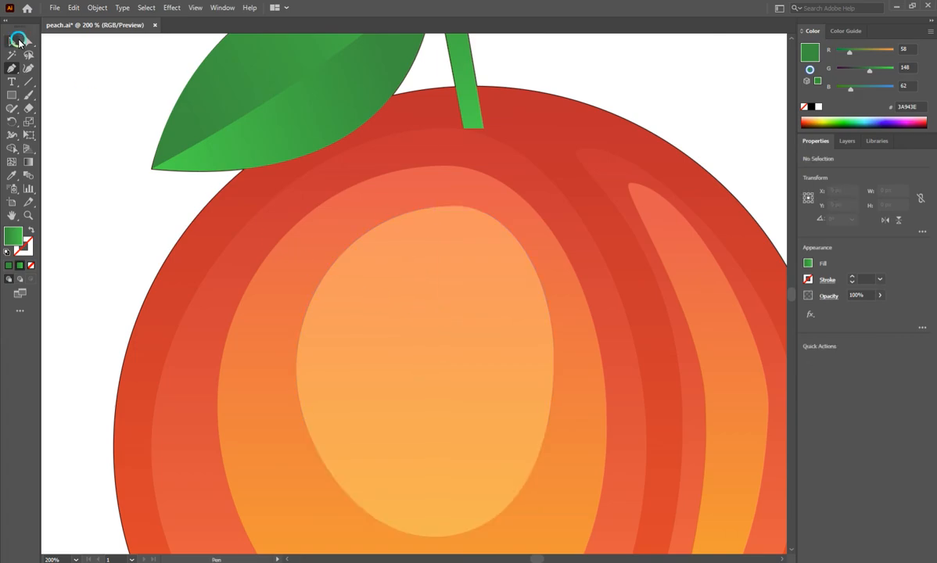
# - Add a Drop Shadow effect to the peach's large outer left oval, keeping the shadow preview in view
pyautogui.click(19, 41)
pyautogui.scroll(-1, 258, 243)
pyautogui.scroll(-3, 356, 250)
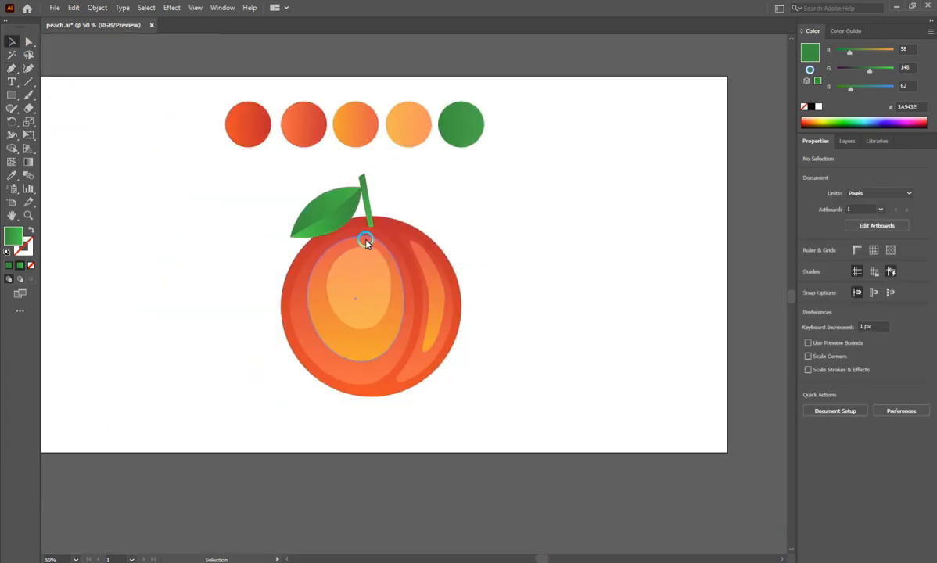
pyautogui.scroll(1, 315, 327)
pyautogui.click(313, 329)
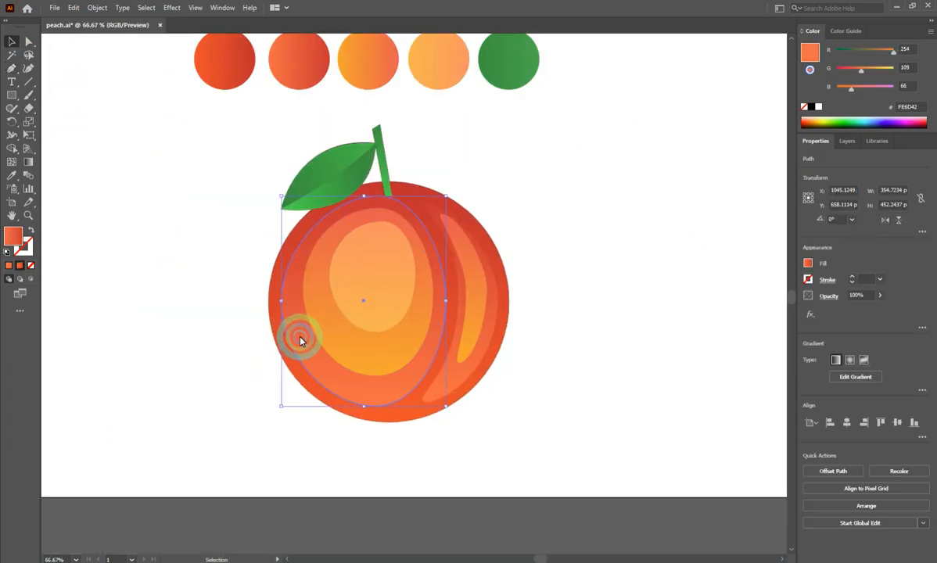
pyautogui.click(169, 8)
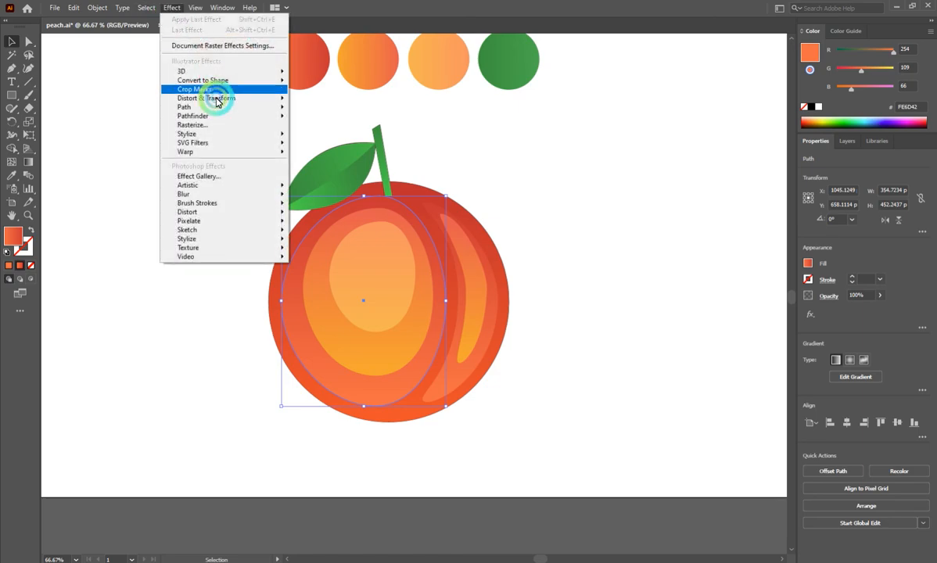
pyautogui.click(235, 134)
pyautogui.click(317, 137)
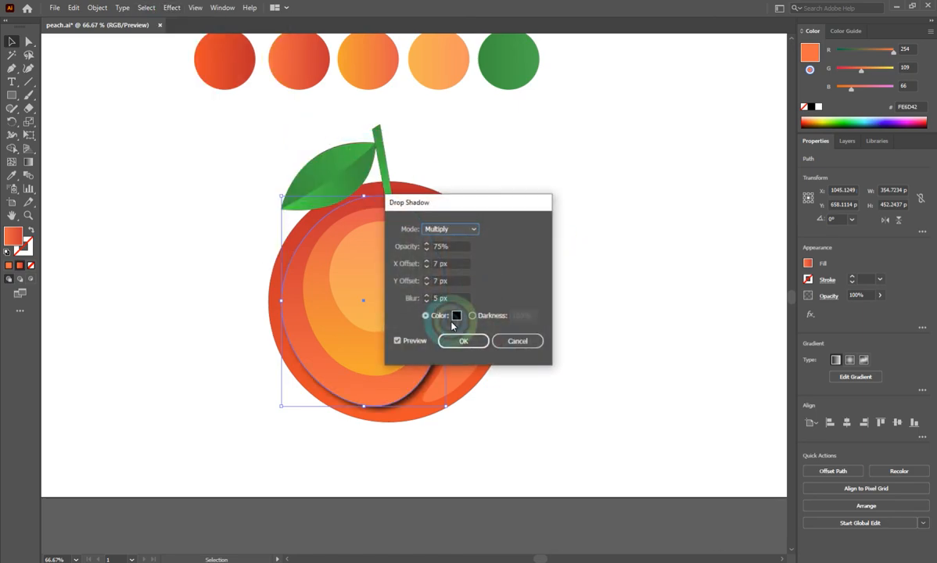
pyautogui.moveTo(456, 205); pyautogui.dragTo(638, 197)
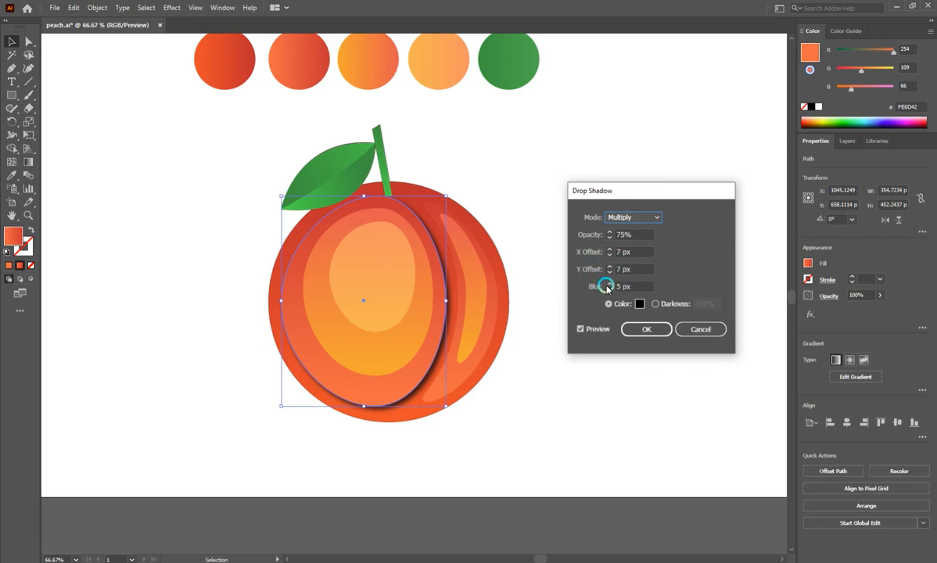
# - Set the large left oval's drop shadow to 32% opacity, 2 px Y offset and 0 px blur, apply it and deselect
pyautogui.click(610, 239)
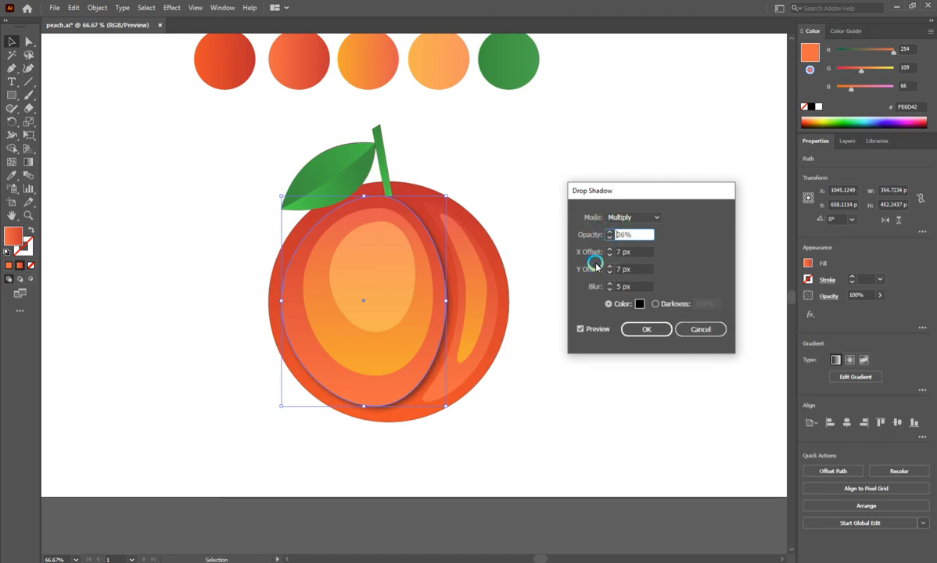
pyautogui.click(608, 289)
pyautogui.click(608, 290)
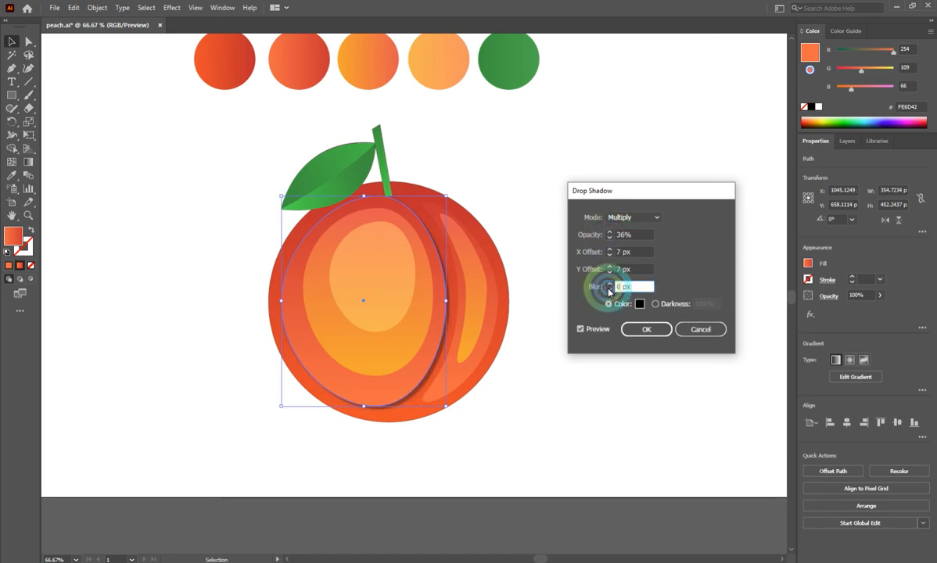
pyautogui.click(611, 241)
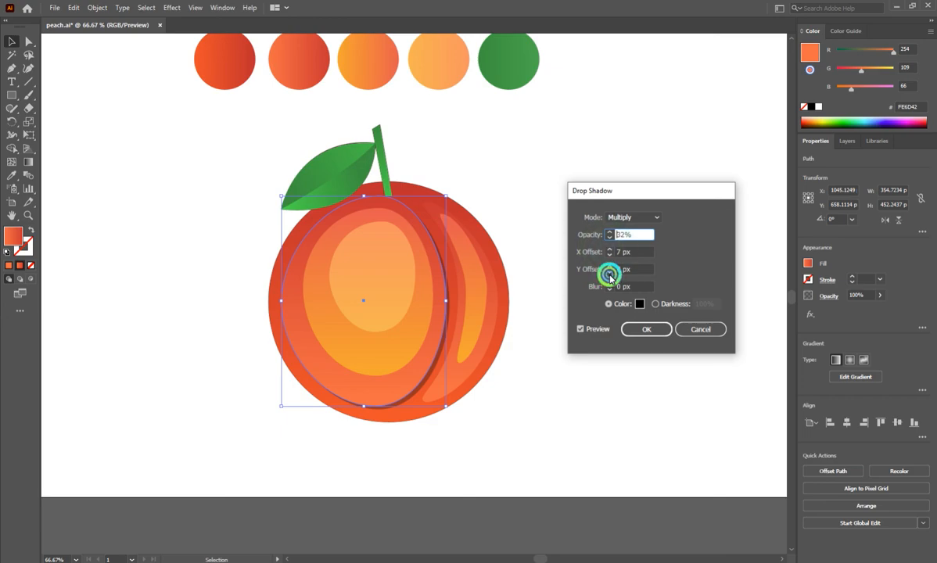
pyautogui.click(609, 272)
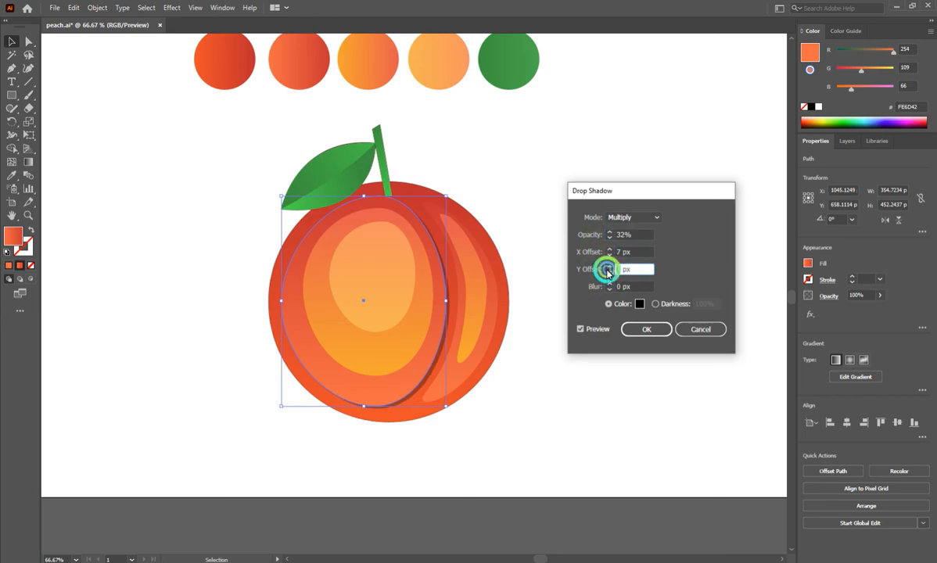
pyautogui.click(608, 272)
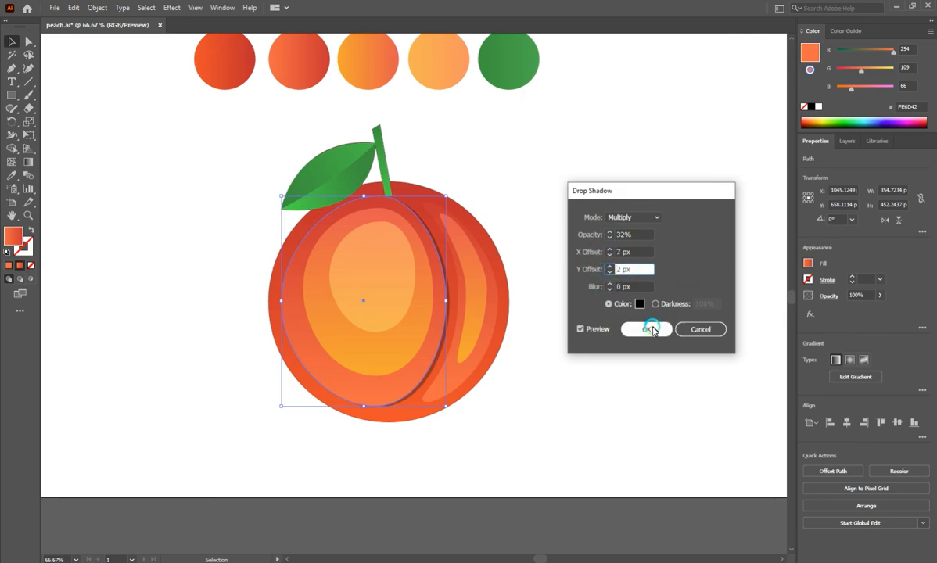
pyautogui.click(652, 329)
pyautogui.click(560, 350)
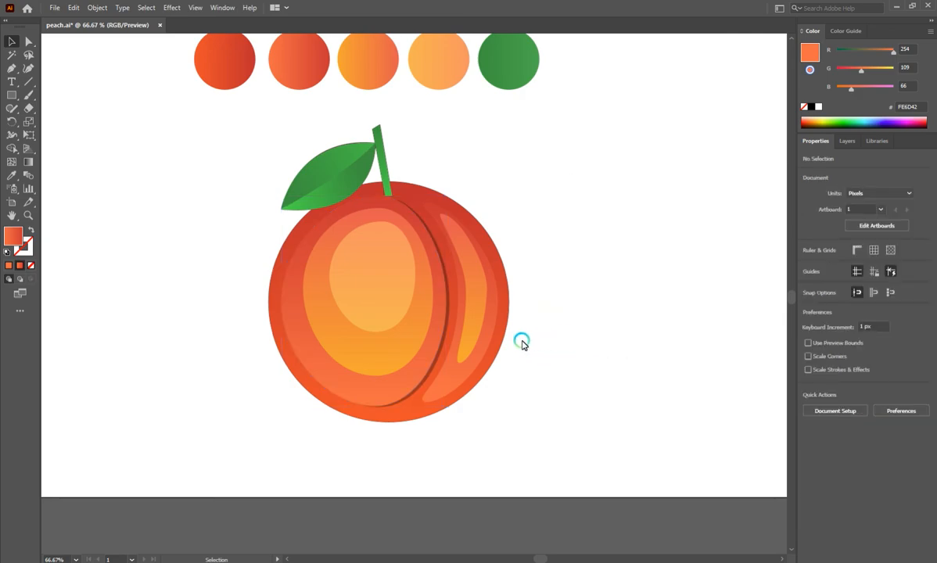
# - Apply a Drop Shadow to the large outer crescent with 32% opacity, 7 px X offset, 2 px Y offset and no blur
pyautogui.click(494, 335)
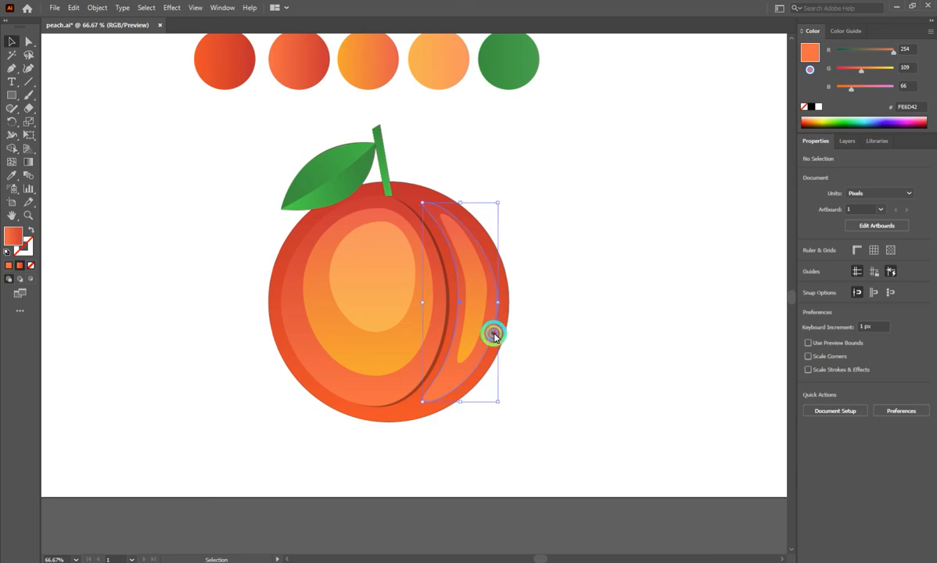
pyautogui.click(171, 8)
pyautogui.moveTo(243, 134)
pyautogui.click(309, 138)
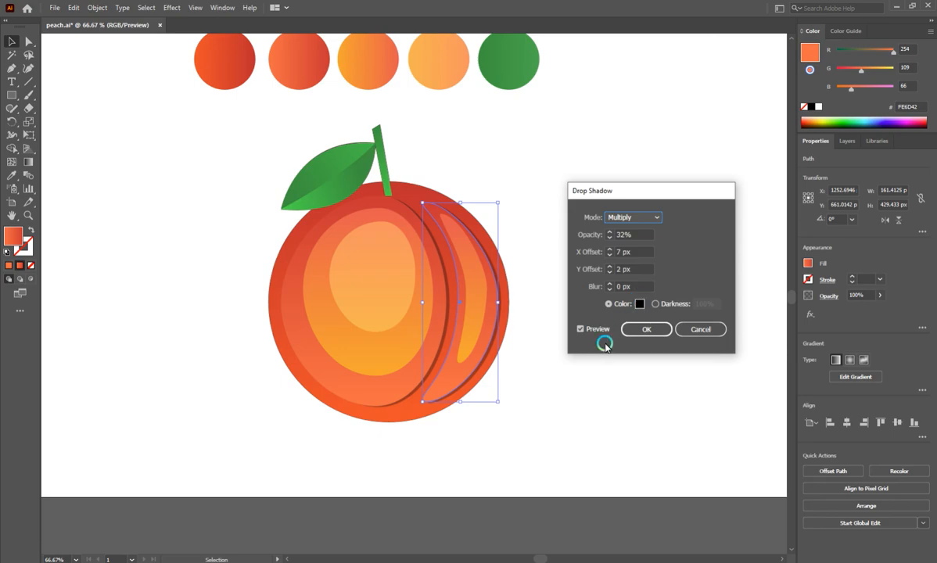
pyautogui.click(644, 329)
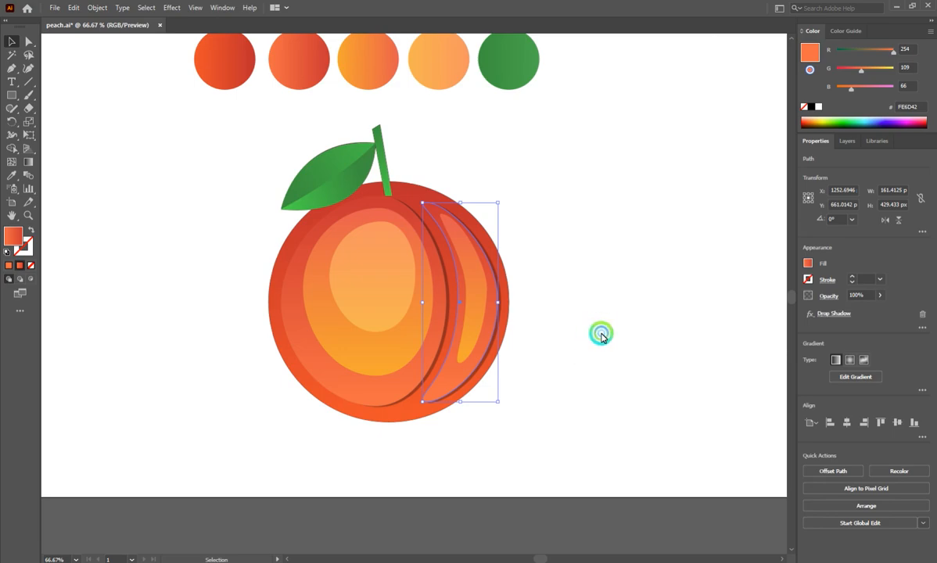
pyautogui.click(604, 331)
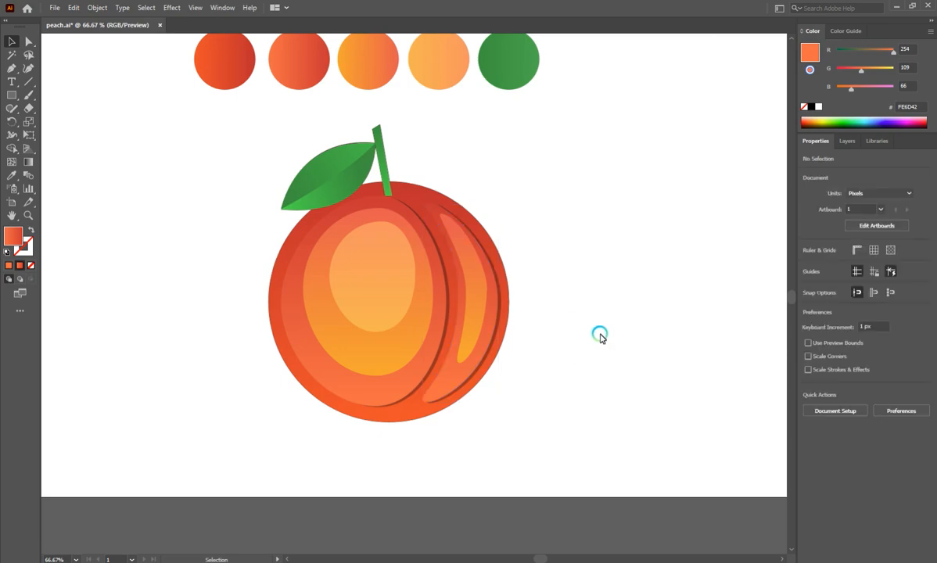
# - Add a Drop Shadow effect to the middle orange oval and set its X offset to 5 px
pyautogui.click(418, 326)
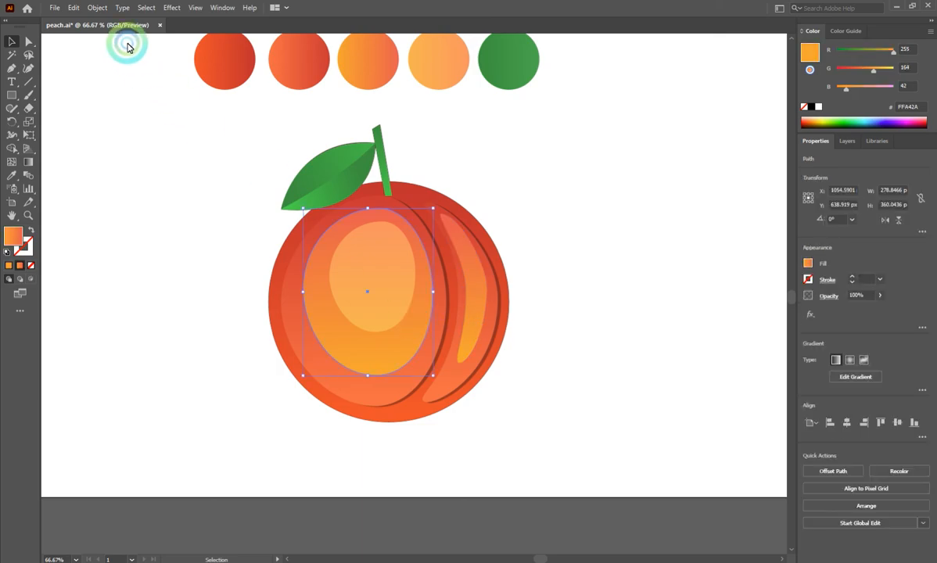
pyautogui.click(171, 7)
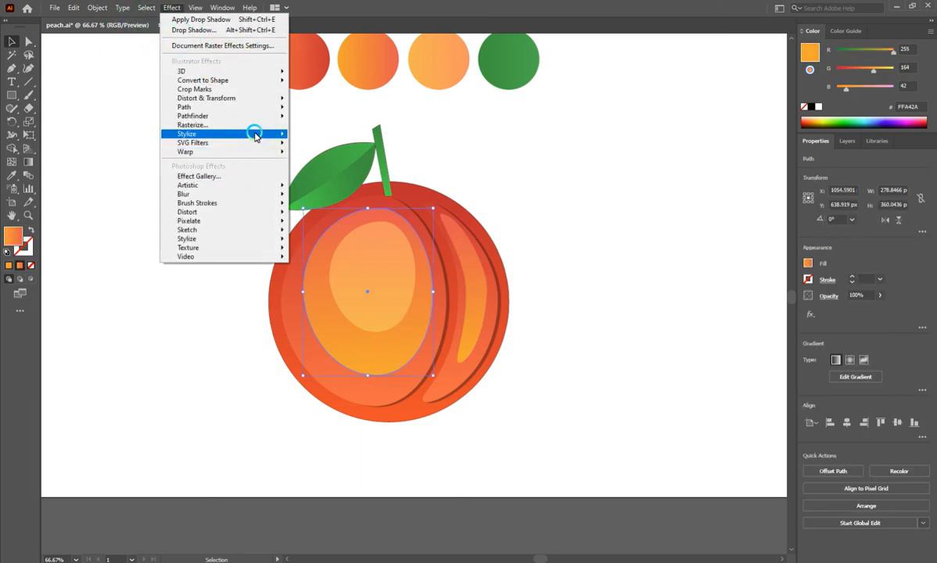
pyautogui.moveTo(255, 134)
pyautogui.click(313, 134)
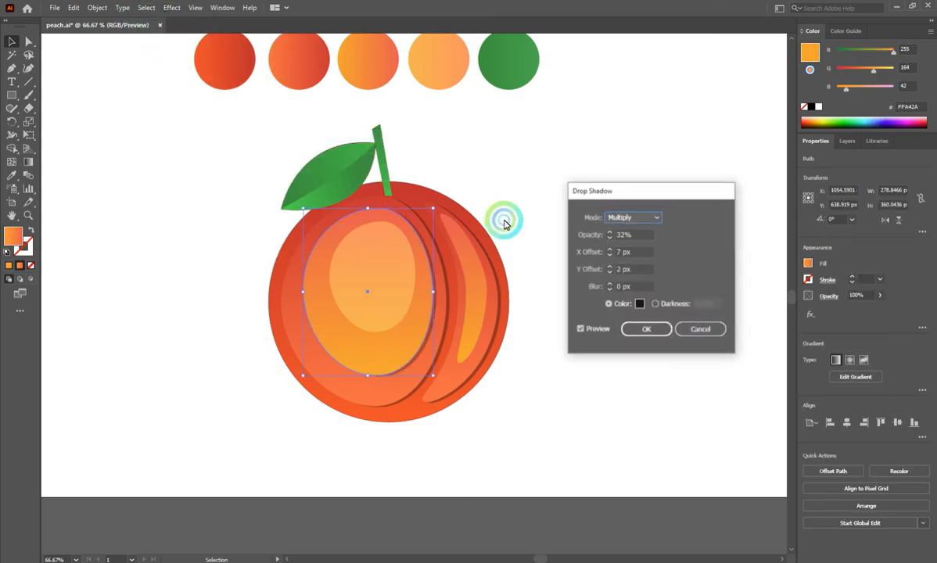
pyautogui.click(610, 251)
pyautogui.click(609, 256)
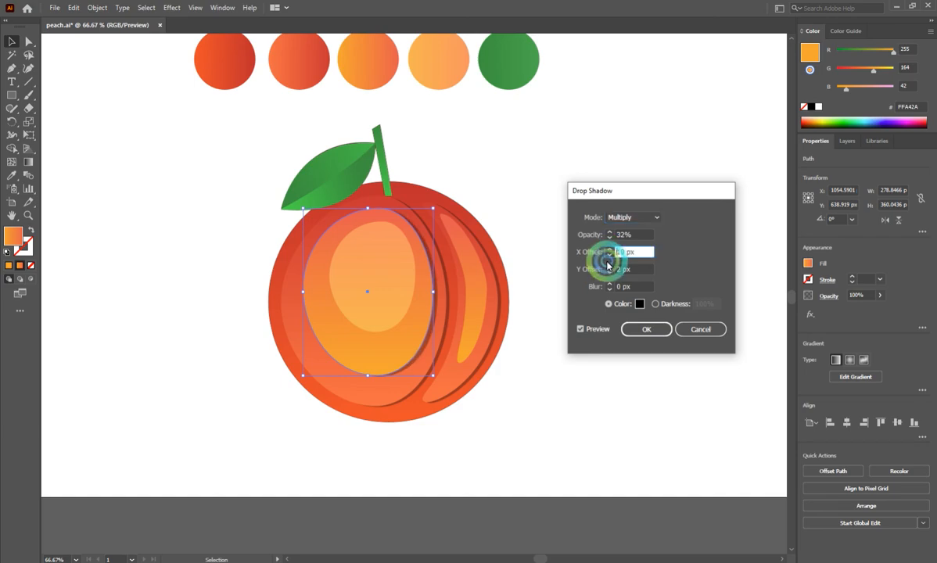
pyautogui.click(608, 255)
pyautogui.click(609, 253)
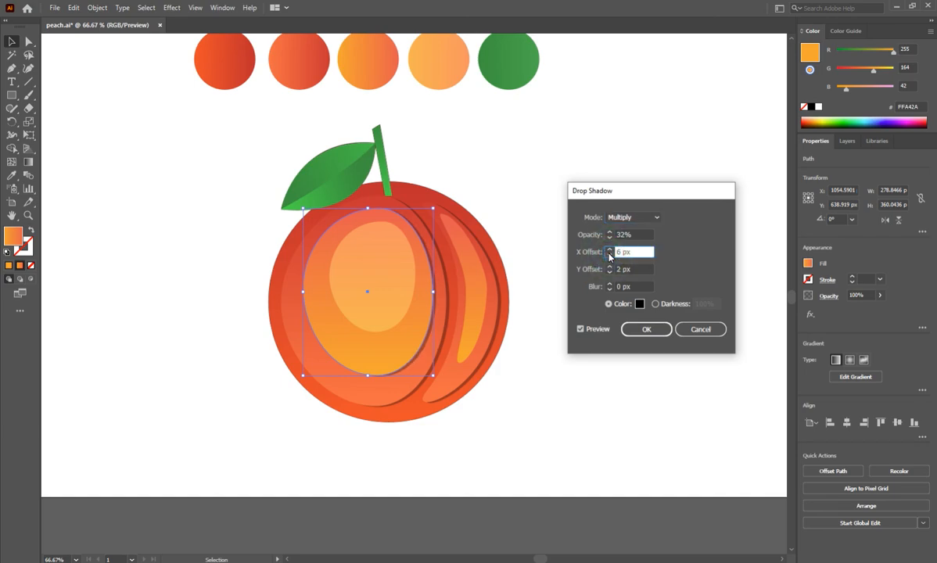
pyautogui.click(608, 243)
# - Set the middle oval's shadow Y offset to 4 px, apply the shadow and deselect the oval
pyautogui.click(607, 267)
pyautogui.click(609, 269)
pyautogui.click(609, 268)
pyautogui.click(608, 268)
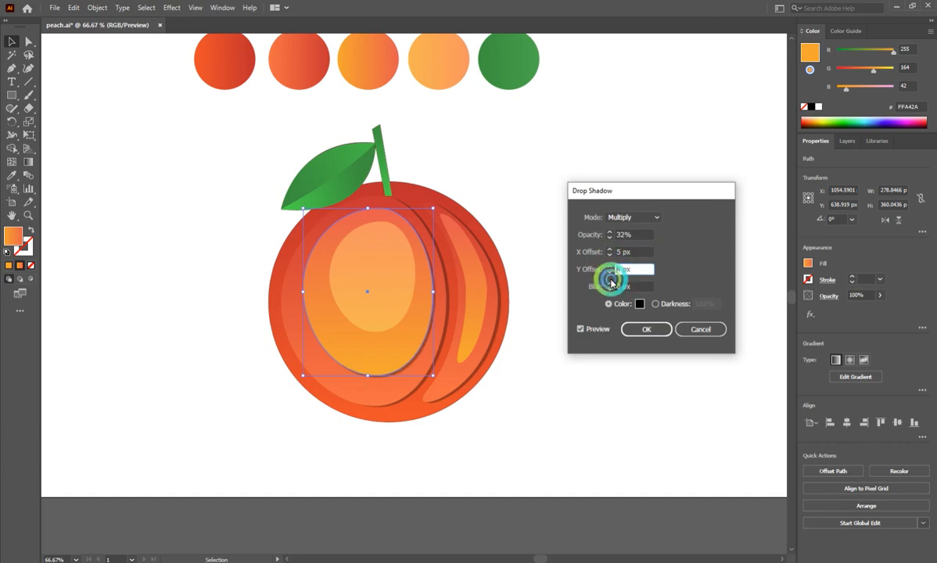
pyautogui.click(646, 329)
pyautogui.click(521, 333)
# - Try a Drop Shadow with 5 px X and 4 px Y offsets on the small inner crescent, and remove the effect
pyautogui.click(481, 303)
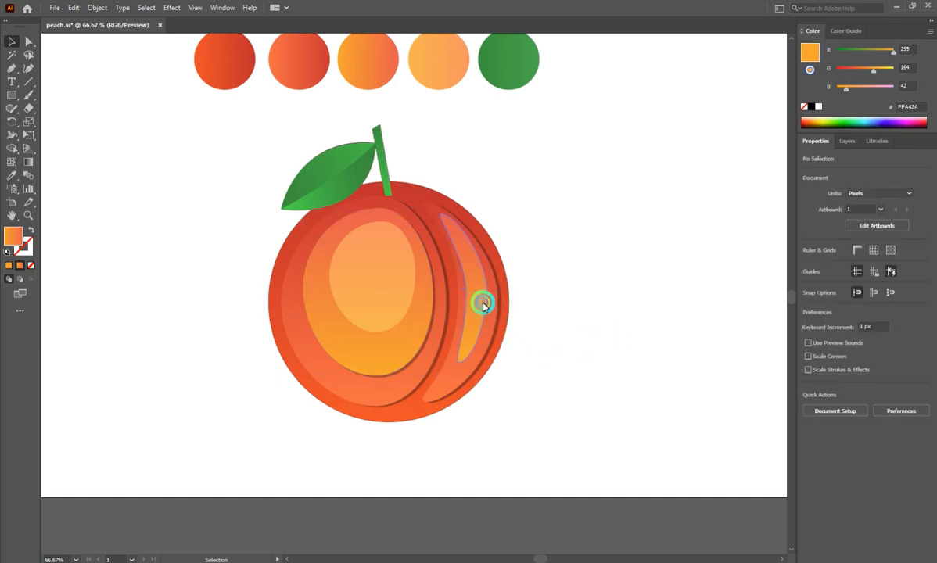
pyautogui.click(171, 7)
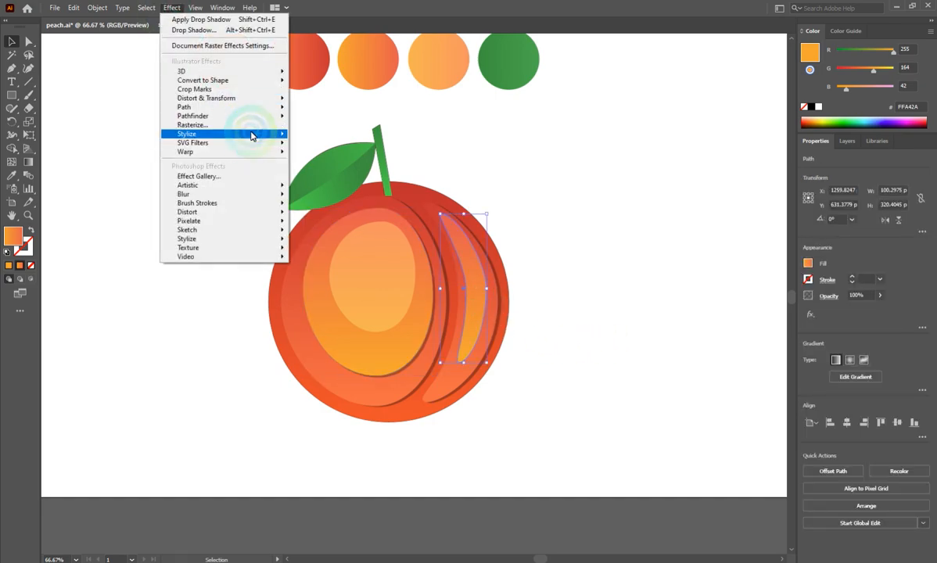
pyautogui.moveTo(251, 134)
pyautogui.click(305, 132)
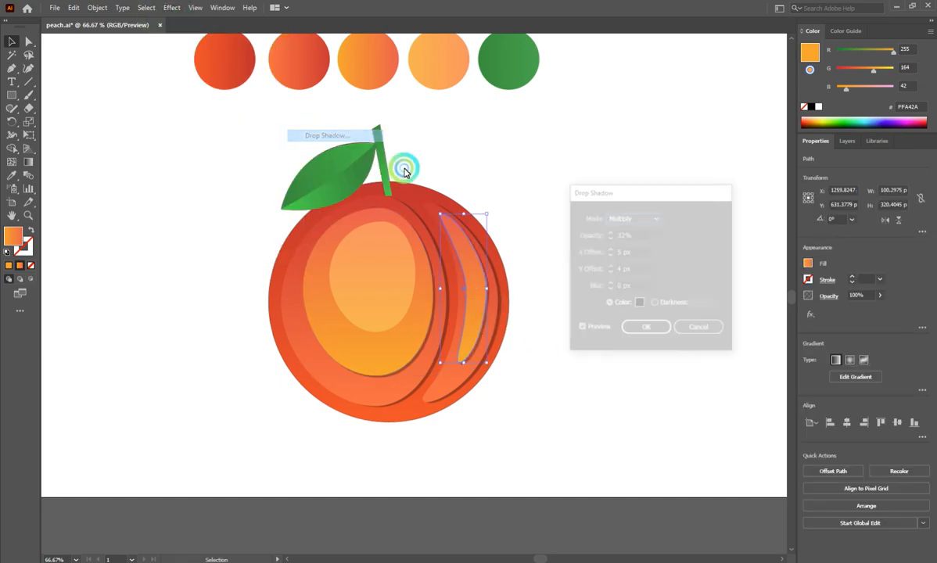
pyautogui.click(639, 328)
pyautogui.click(622, 368)
pyautogui.click(572, 341)
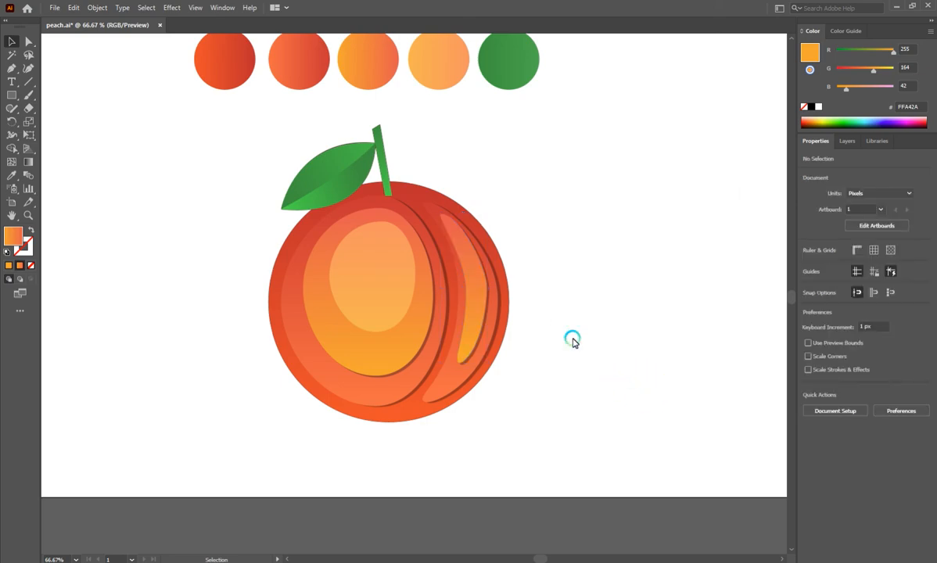
pyautogui.click(478, 307)
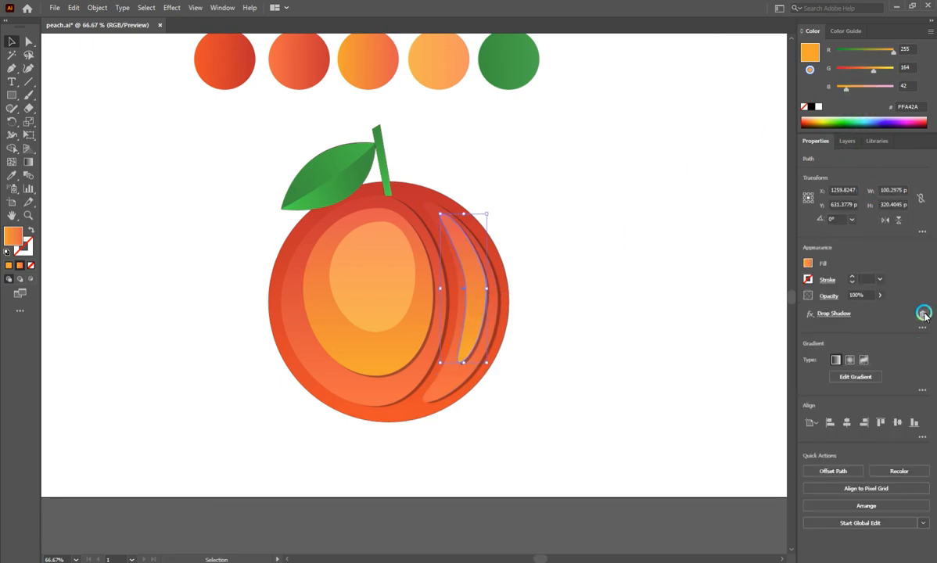
pyautogui.click(524, 282)
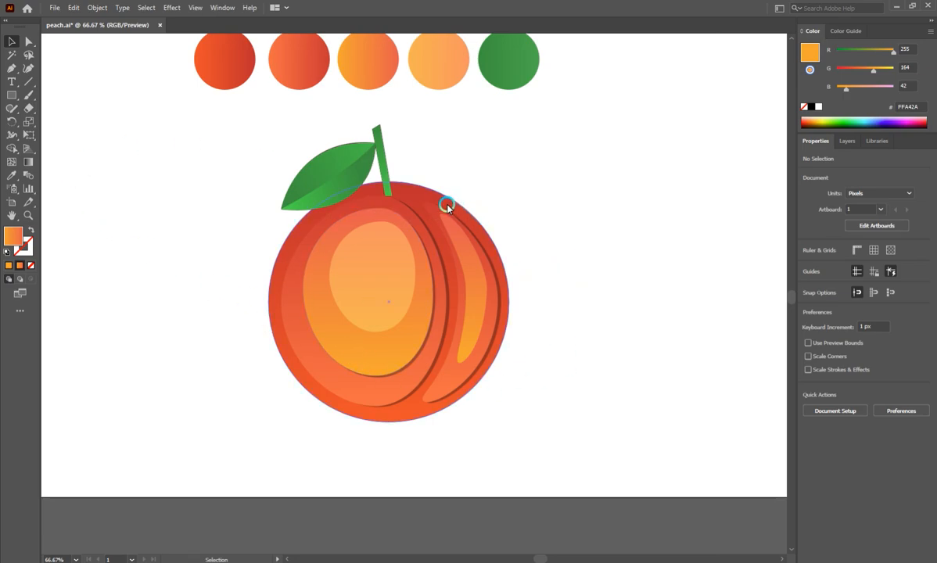
# - Add a Drop Shadow effect to the lower leaf half, trying a 10 px X offset and a 6 px Y offset
pyautogui.click(345, 193)
pyautogui.click(171, 7)
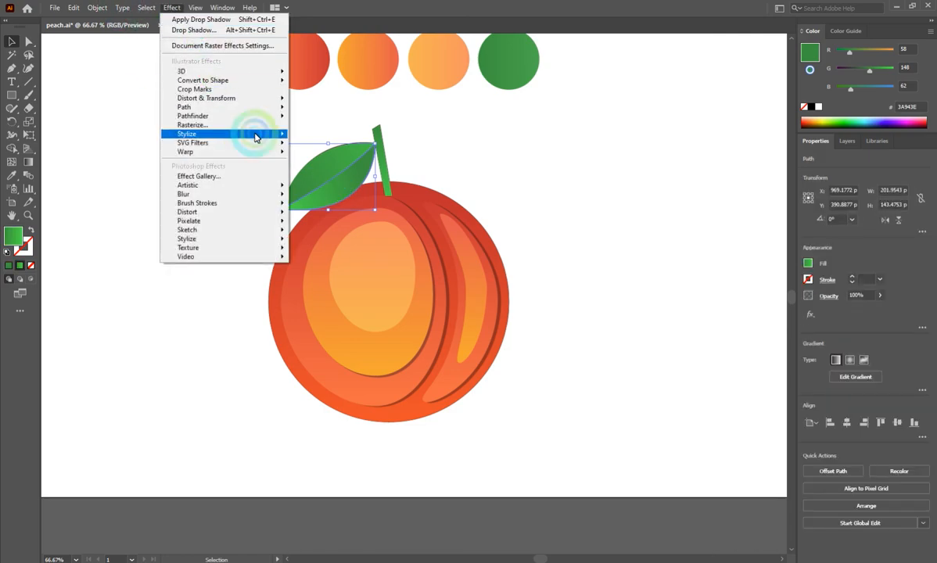
pyautogui.moveTo(256, 137)
pyautogui.click(317, 134)
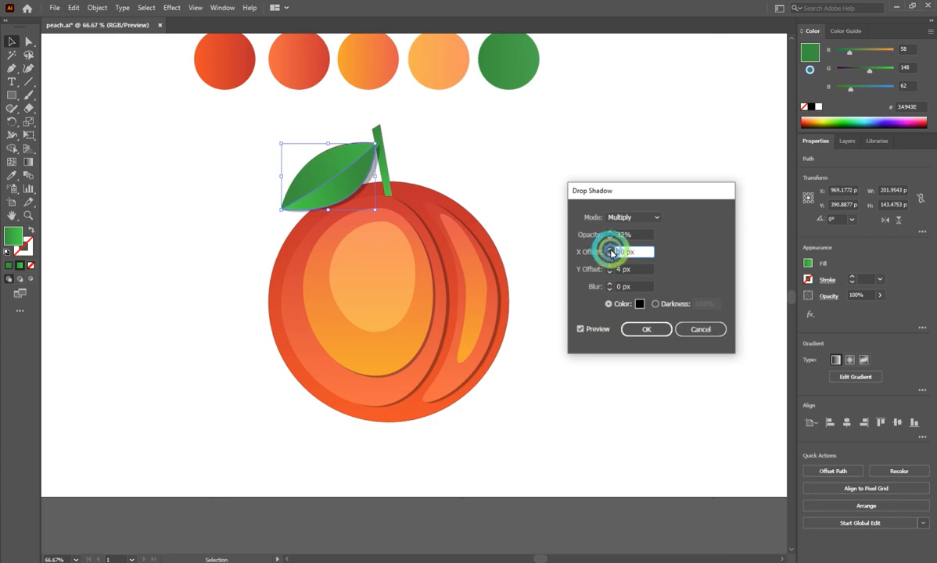
pyautogui.click(609, 272)
pyautogui.click(609, 272)
pyautogui.click(609, 272)
pyautogui.click(609, 272)
pyautogui.click(609, 273)
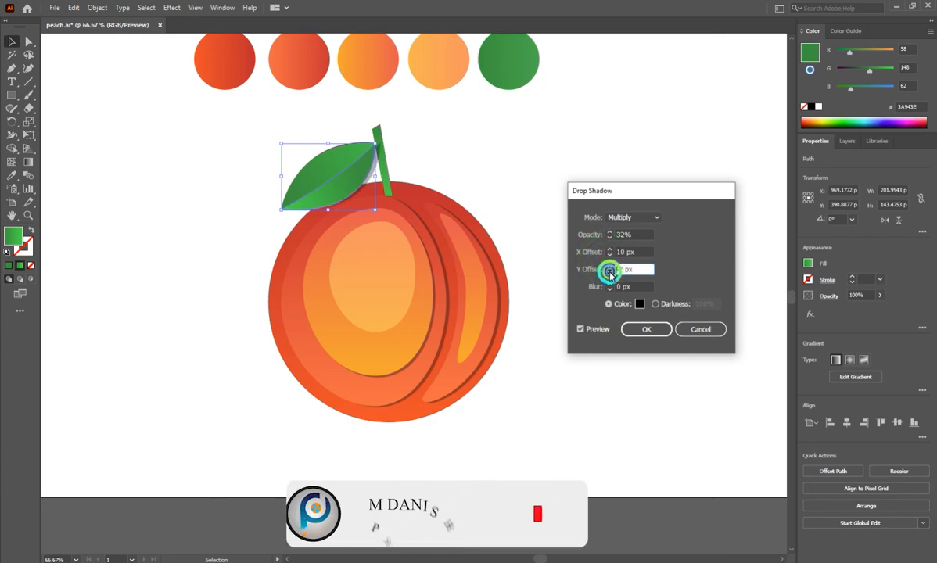
pyautogui.click(609, 272)
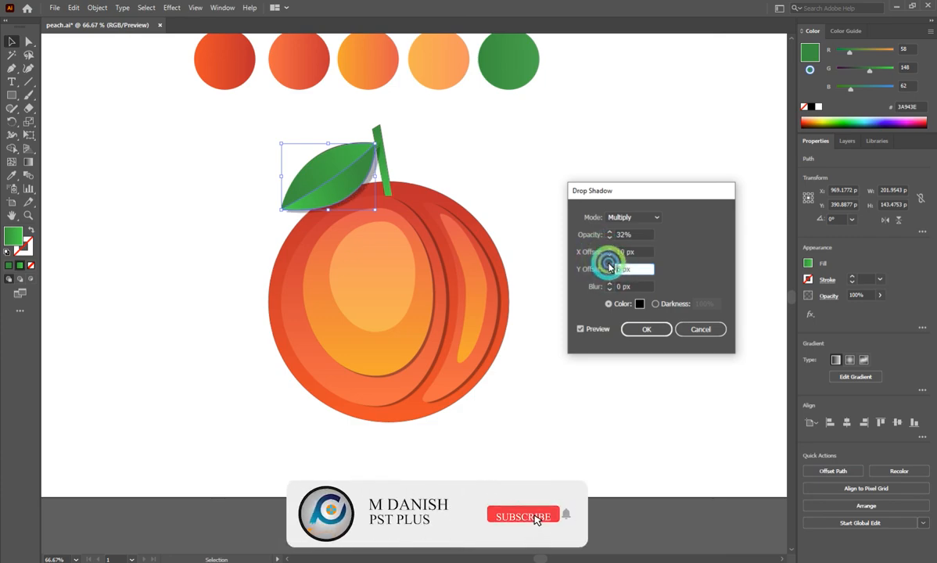
# - Change the lower leaf half's shadow to a -1 px X offset and a 12 px Y offset
pyautogui.click(610, 253)
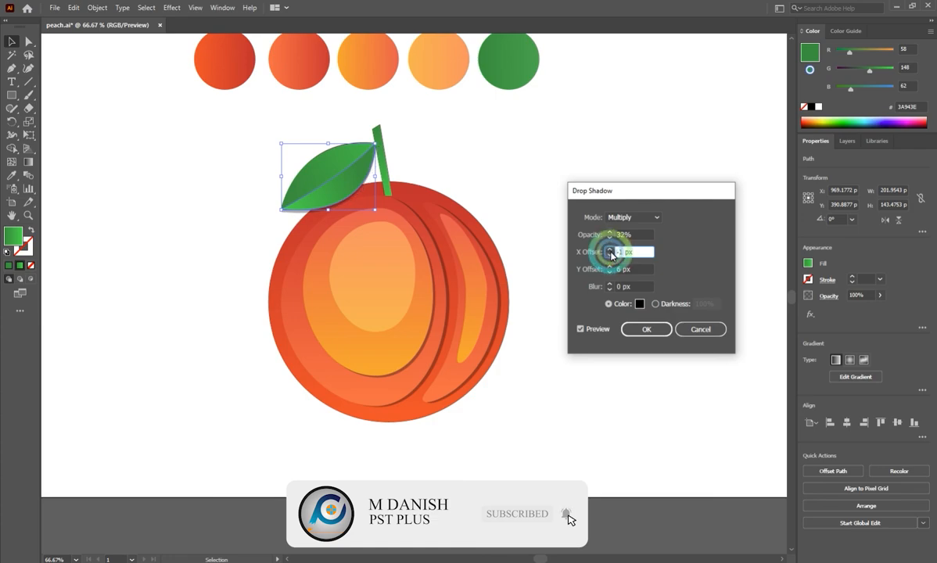
pyautogui.click(610, 249)
pyautogui.click(609, 269)
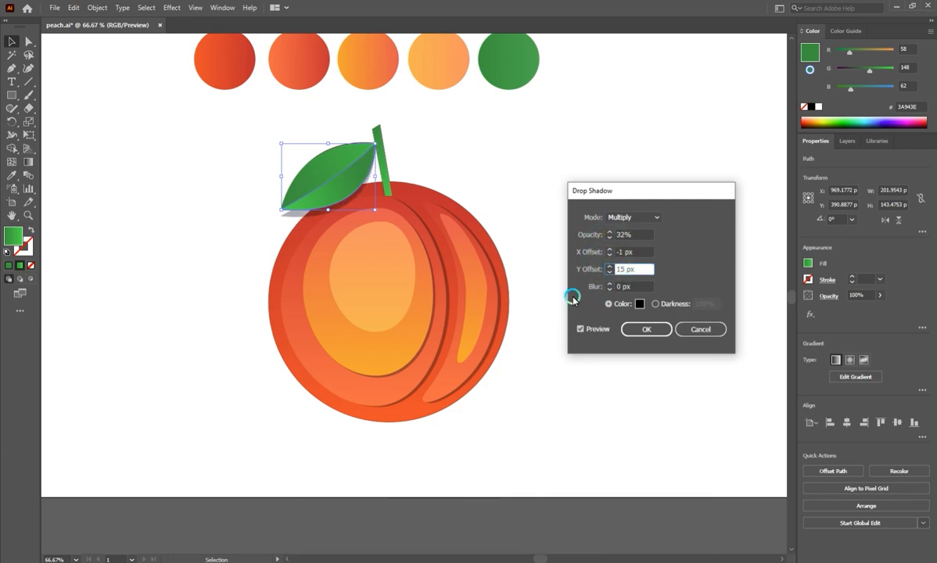
pyautogui.click(608, 273)
pyautogui.click(608, 273)
pyautogui.click(607, 273)
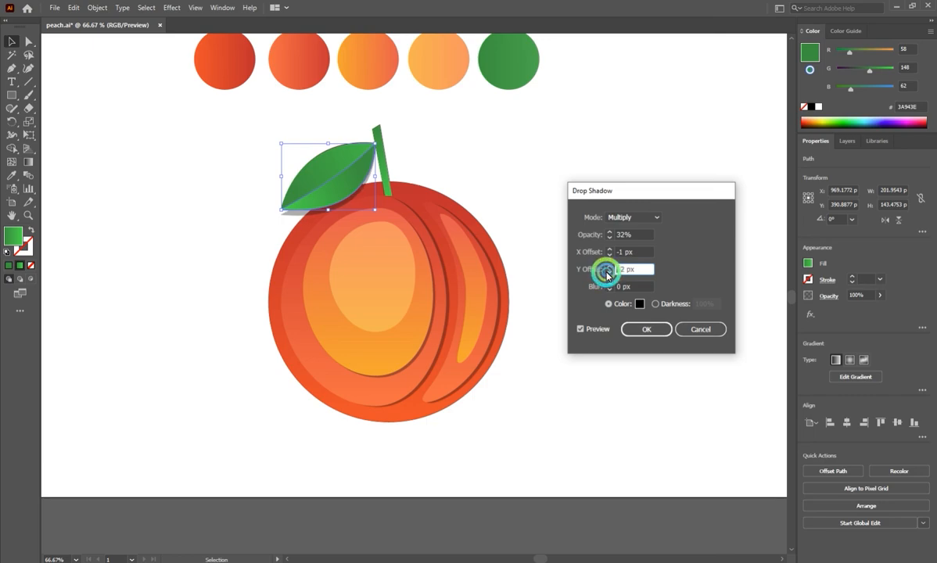
# - Set the leaf shadow's X offset to 5 px, apply the shadow and deselect the leaf
pyautogui.click(608, 249)
pyautogui.click(608, 248)
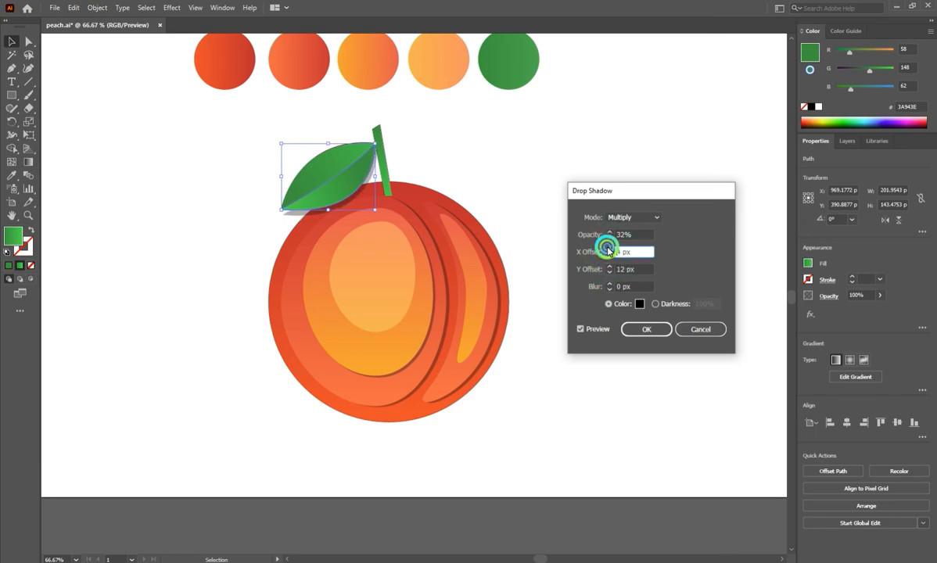
pyautogui.click(607, 248)
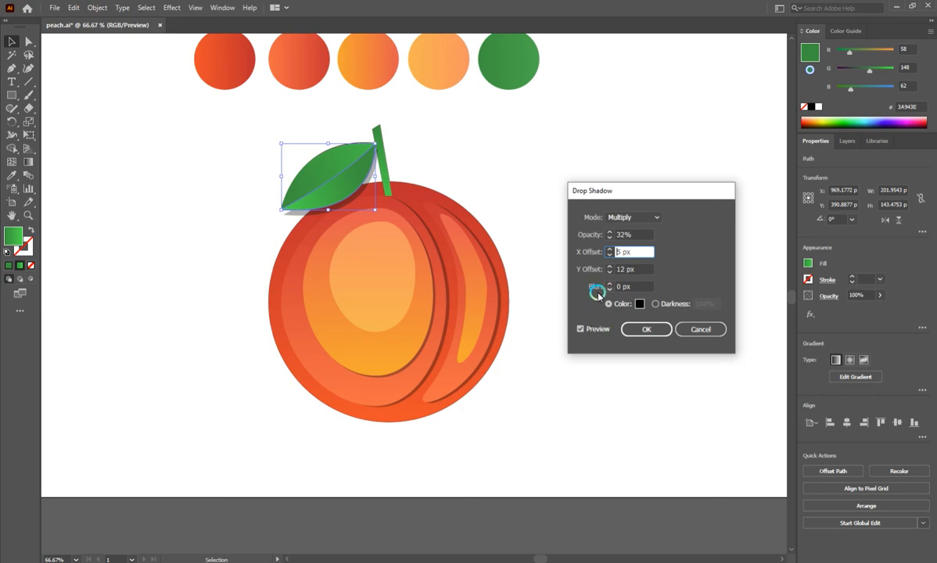
pyautogui.click(643, 329)
pyautogui.click(406, 111)
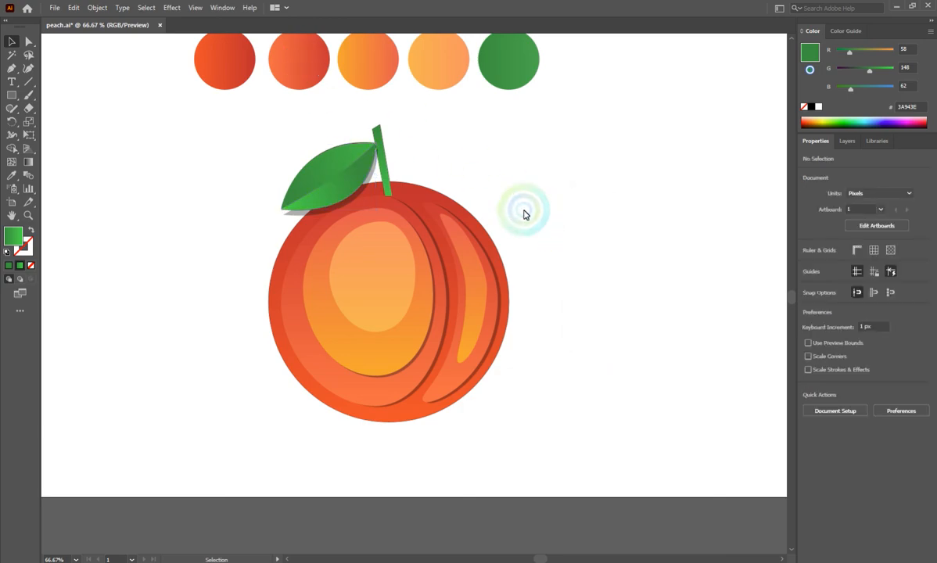
# - Draw a small curved four-sided highlight, about 31 by 26 px, near the top of the smallest oval and fill it with #FFFFFF
pyautogui.click(395, 267)
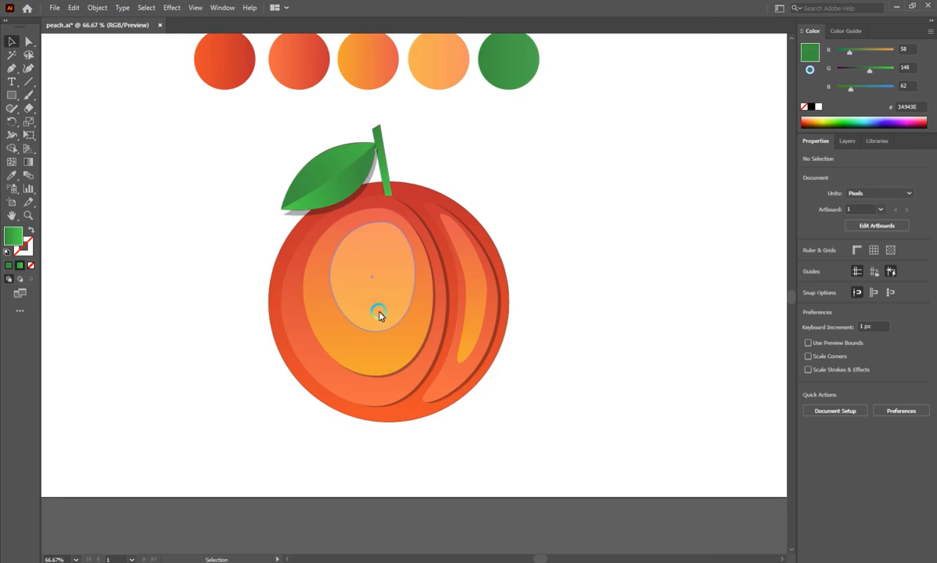
pyautogui.click(107, 180)
pyautogui.click(16, 71)
pyautogui.click(368, 248)
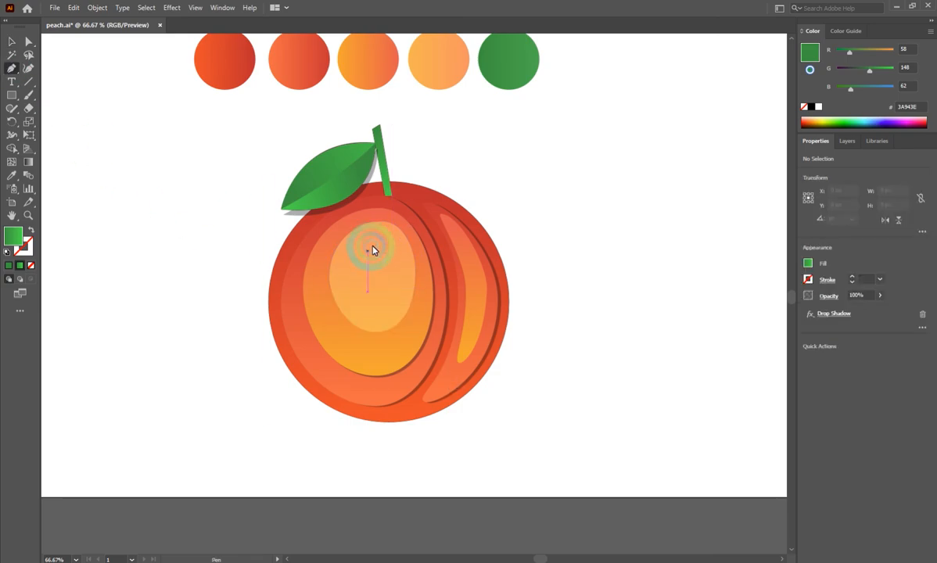
pyautogui.scroll(2, 378, 243)
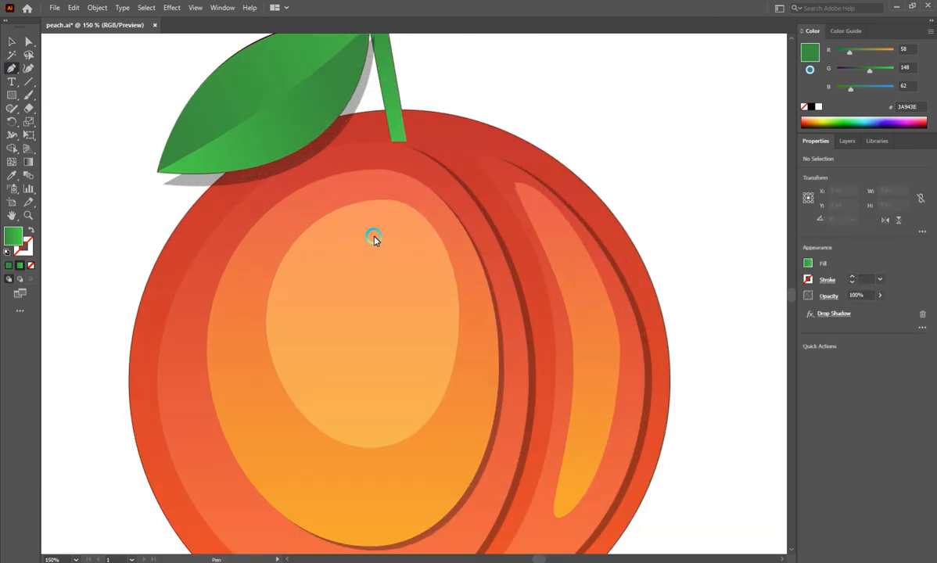
pyautogui.scroll(1, 374, 239)
pyautogui.moveTo(359, 239); pyautogui.dragTo(314, 208)
pyautogui.doubleClick(16, 236)
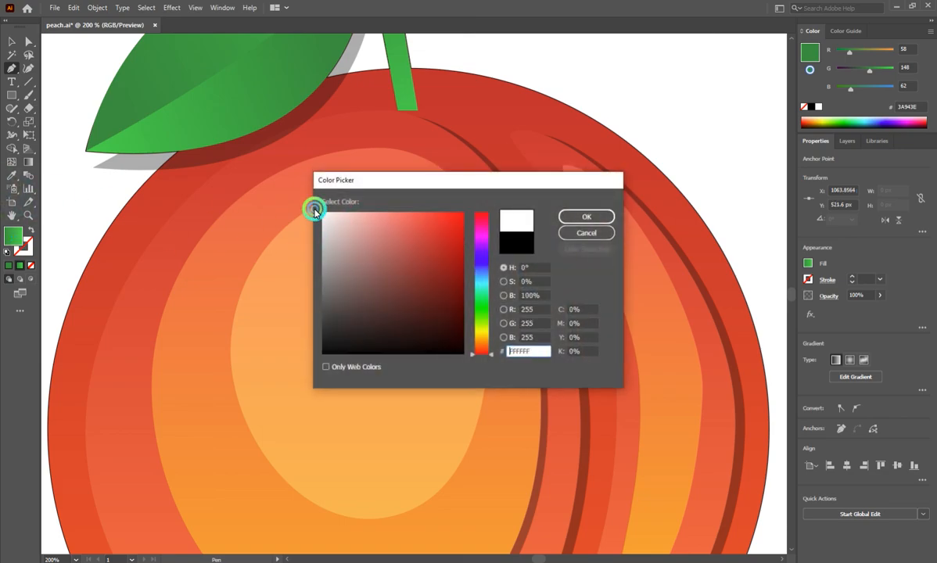
pyautogui.click(591, 223)
pyautogui.click(28, 42)
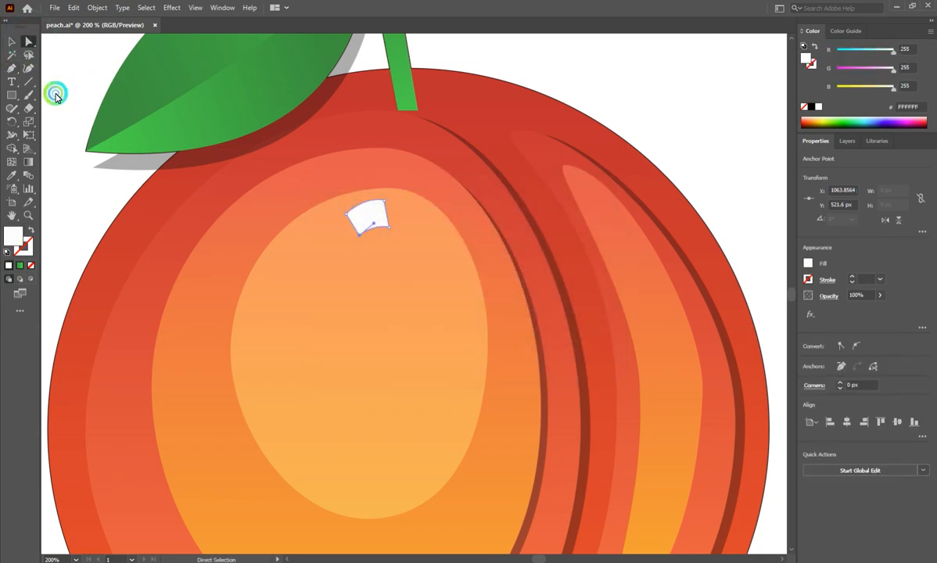
pyautogui.click(96, 184)
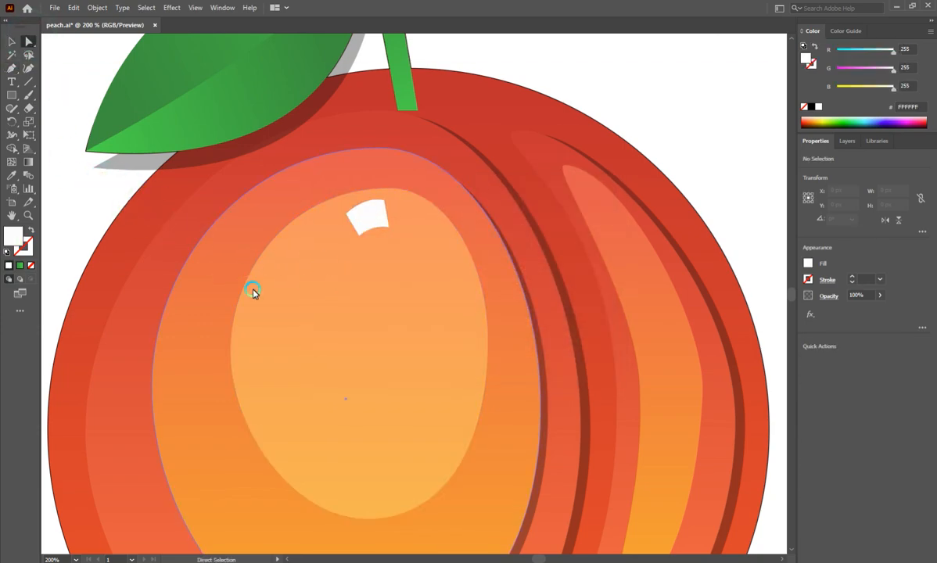
# - Draw a long white tapering highlight, about 71 by 108 px, along the smallest oval's upper-left edge with the Pen tool
pyautogui.click(12, 68)
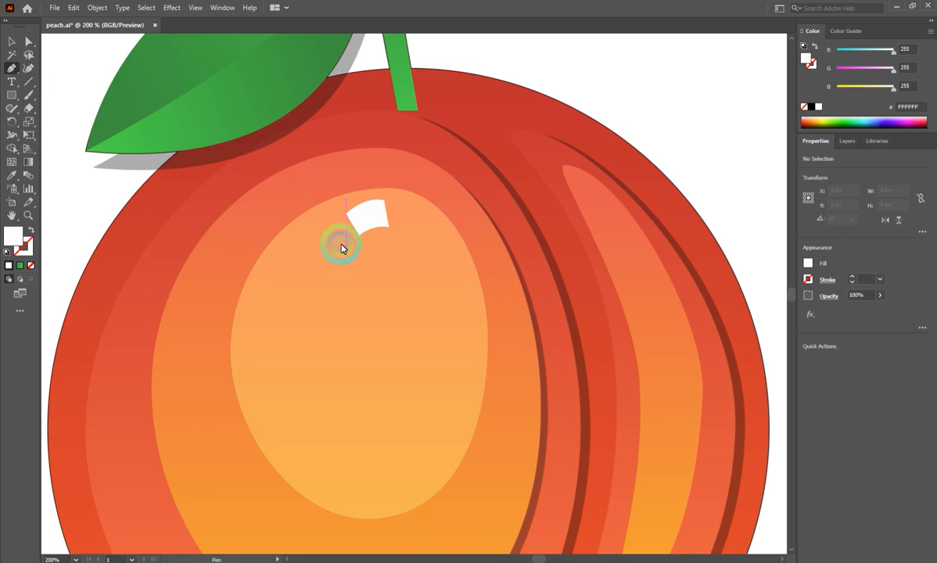
pyautogui.moveTo(348, 246); pyautogui.dragTo(328, 217)
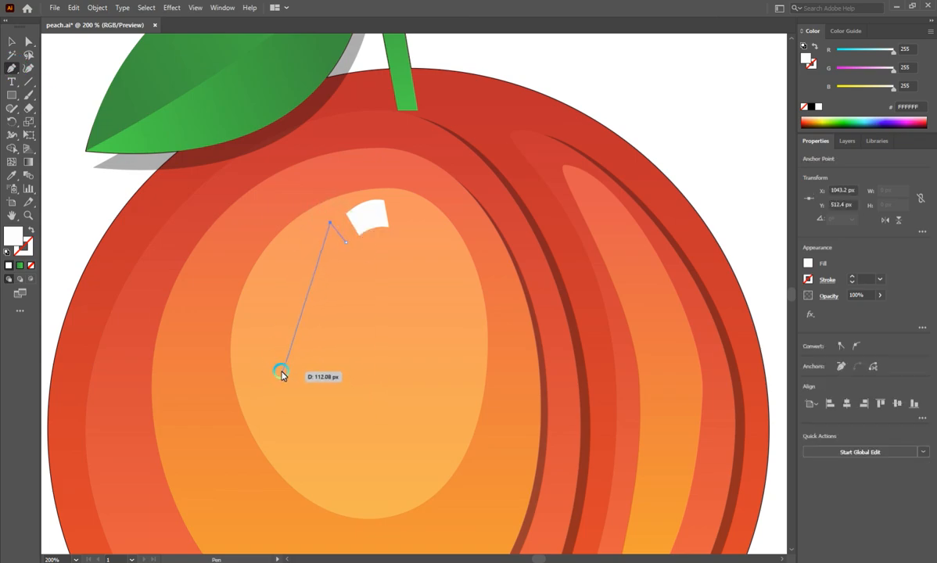
pyautogui.moveTo(248, 374); pyautogui.dragTo(264, 488)
pyautogui.click(249, 371)
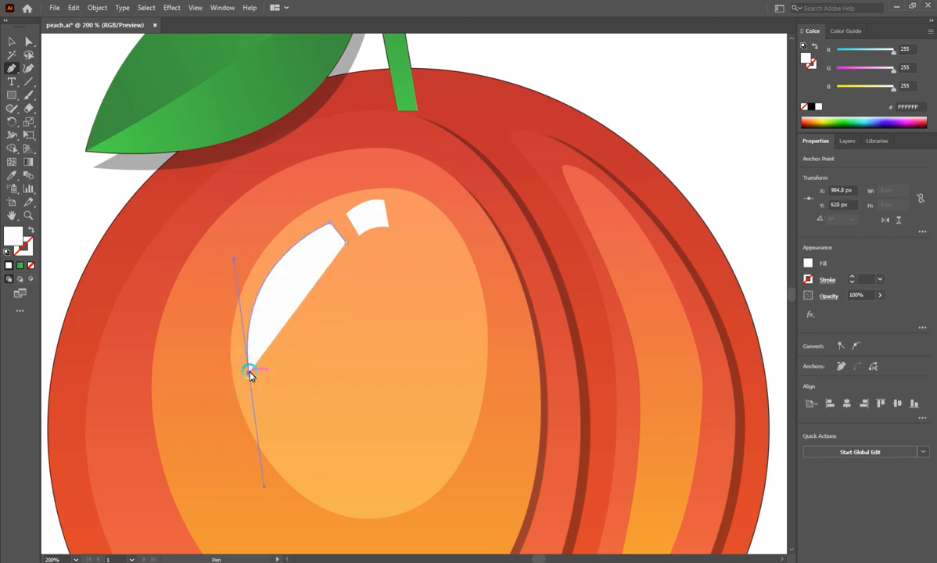
pyautogui.click(346, 244)
pyautogui.moveTo(358, 247); pyautogui.dragTo(416, 221)
pyautogui.click(29, 41)
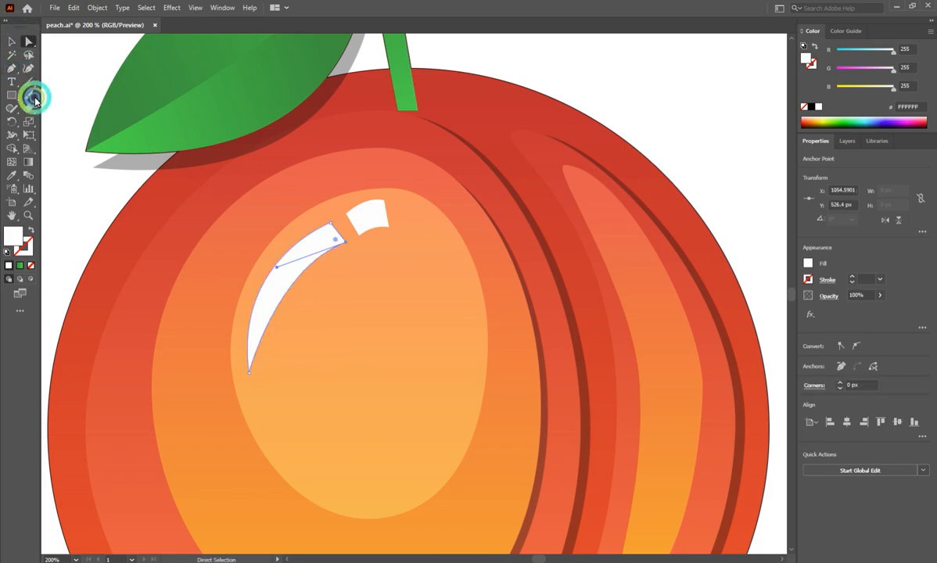
pyautogui.click(54, 157)
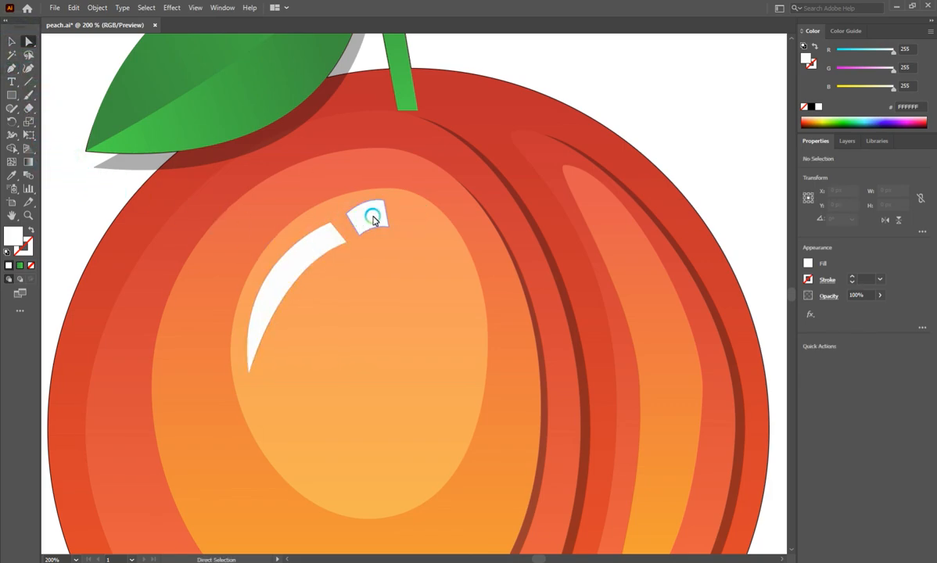
# - Move the small white highlight closer to the upper end of the long highlight, leaving a narrow gap, and deselect it
pyautogui.moveTo(373, 220); pyautogui.dragTo(363, 197)
pyautogui.scroll(2, 364, 225)
pyautogui.click(398, 211)
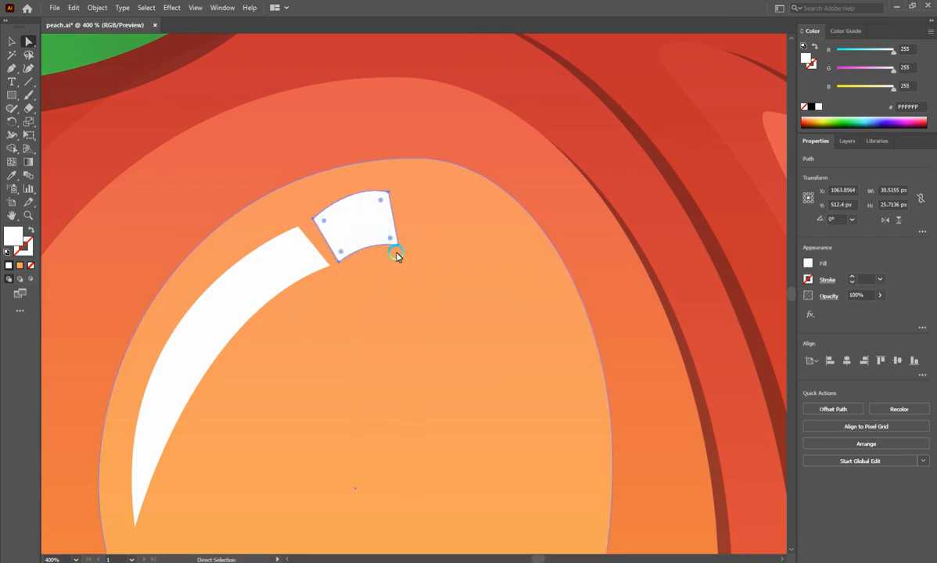
pyautogui.scroll(-2, 397, 233)
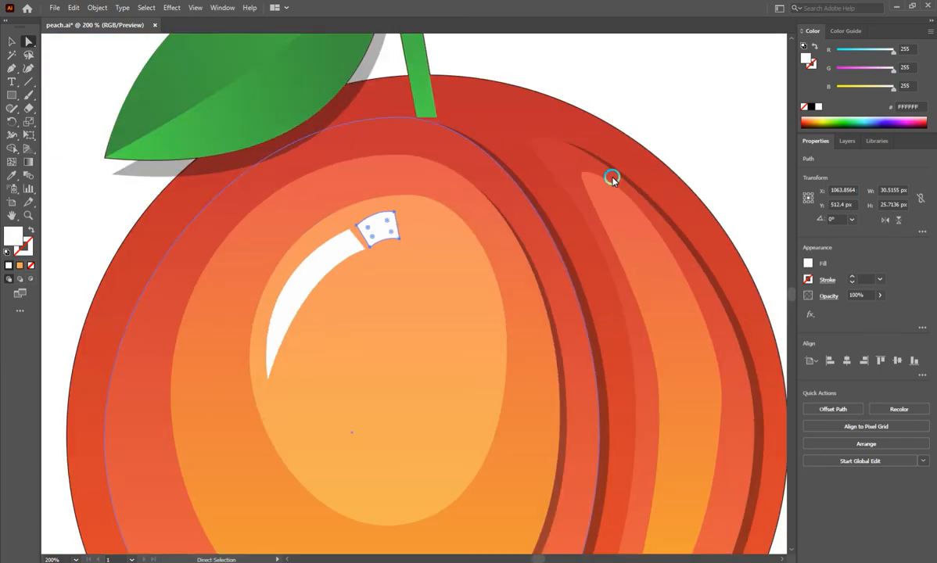
pyautogui.click(623, 108)
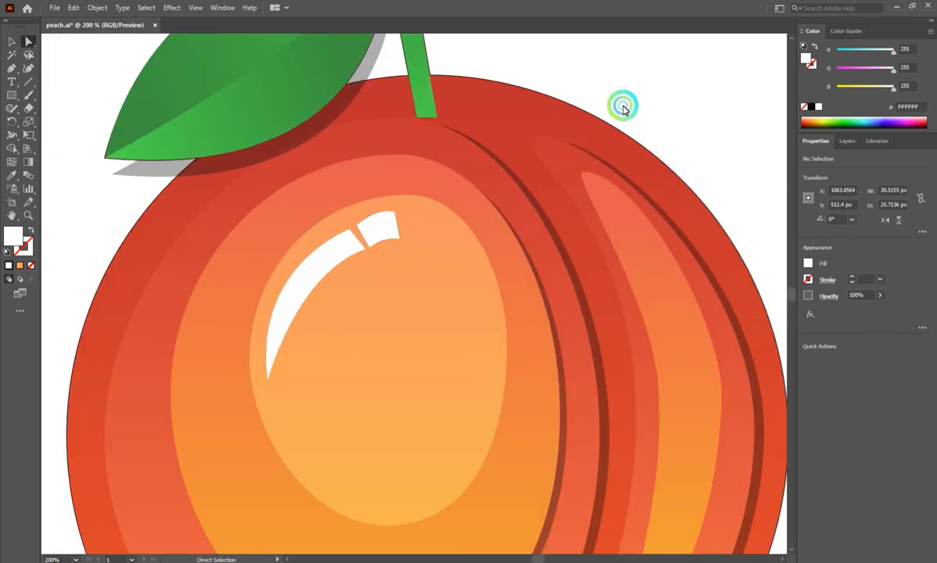
# - Add a Drop Shadow effect to both white highlights with a 2 px Y offset
pyautogui.click(326, 305)
pyautogui.keyDown('shift'); pyautogui.click(388, 233); pyautogui.keyUp('shift')
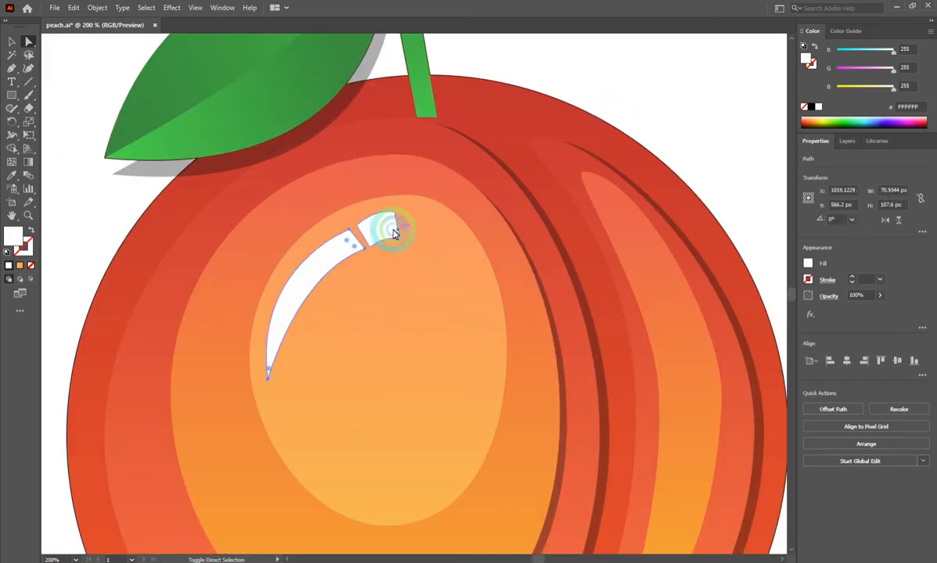
pyautogui.click(179, 9)
pyautogui.moveTo(235, 135)
pyautogui.click(327, 137)
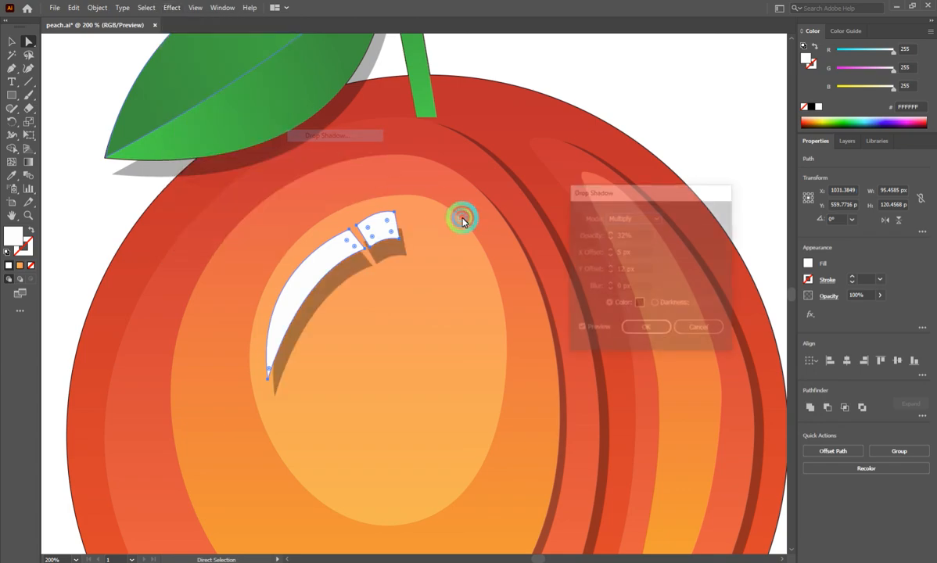
pyautogui.click(608, 272)
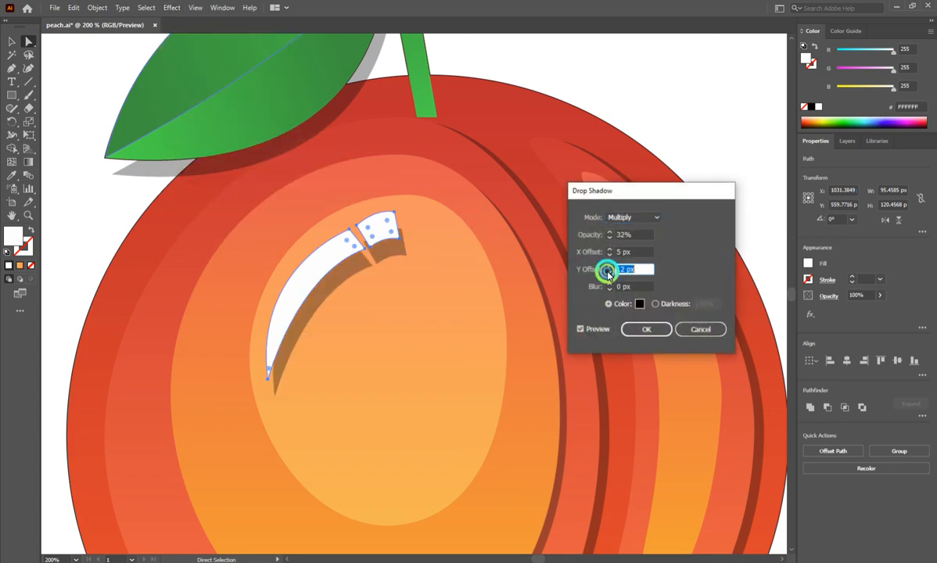
# - Set the highlights' shadow X offset to 1 px, apply the effect and deselect the highlights
pyautogui.click(609, 255)
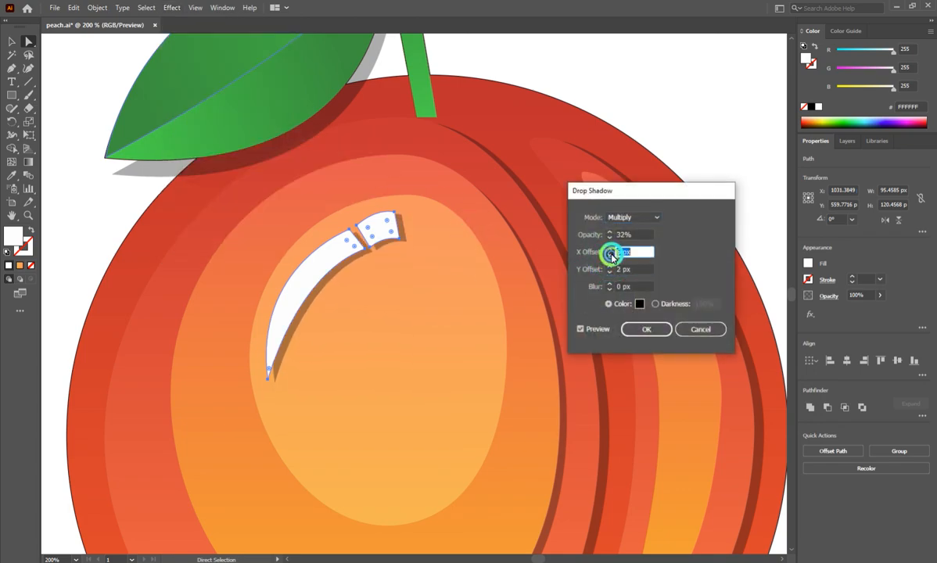
pyautogui.click(609, 254)
pyautogui.click(609, 255)
pyautogui.click(609, 255)
pyautogui.click(608, 255)
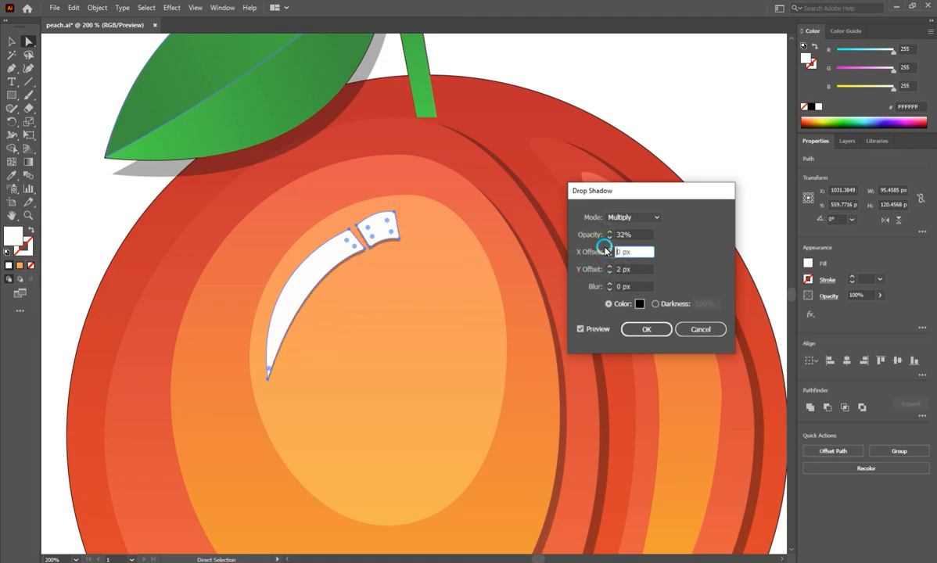
pyautogui.click(609, 248)
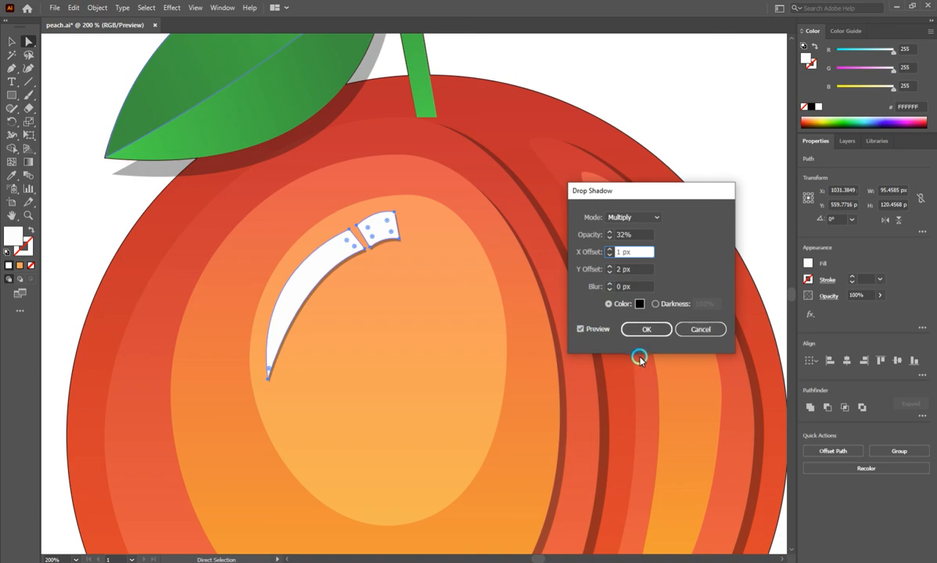
pyautogui.click(637, 331)
pyautogui.click(668, 96)
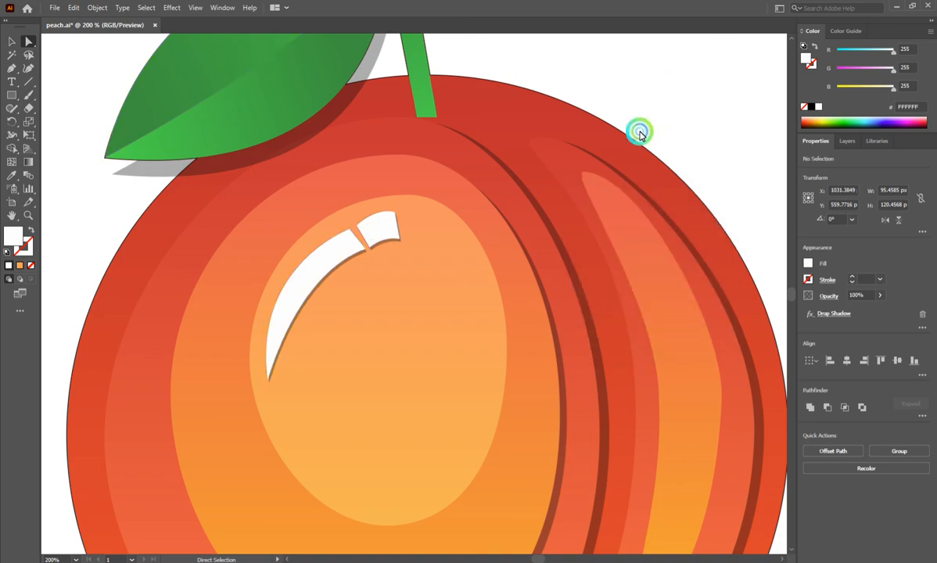
# - Select every part of the peach, including the leaf and stem, and group them
pyautogui.scroll(-3, 477, 263)
pyautogui.scroll(-1, 648, 315)
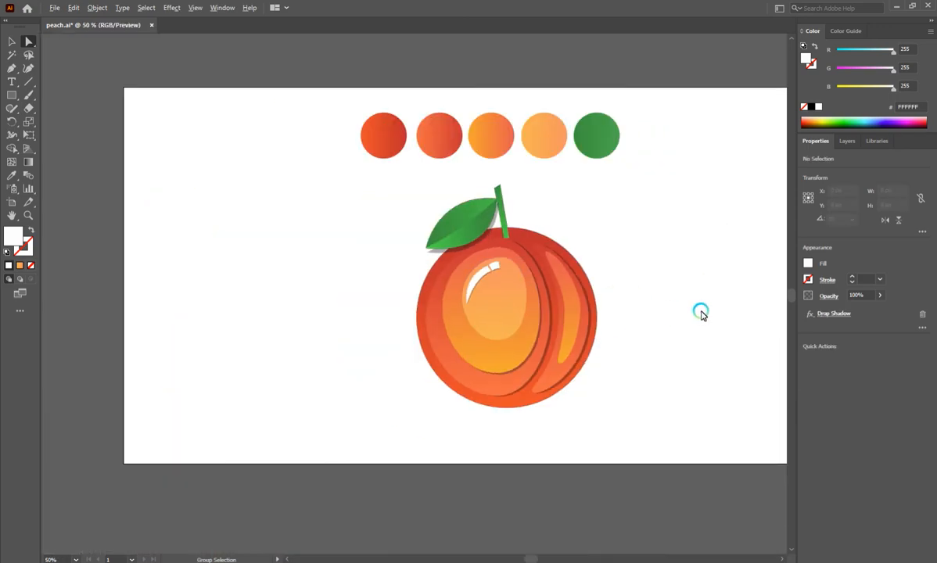
pyautogui.scroll(1, 700, 312)
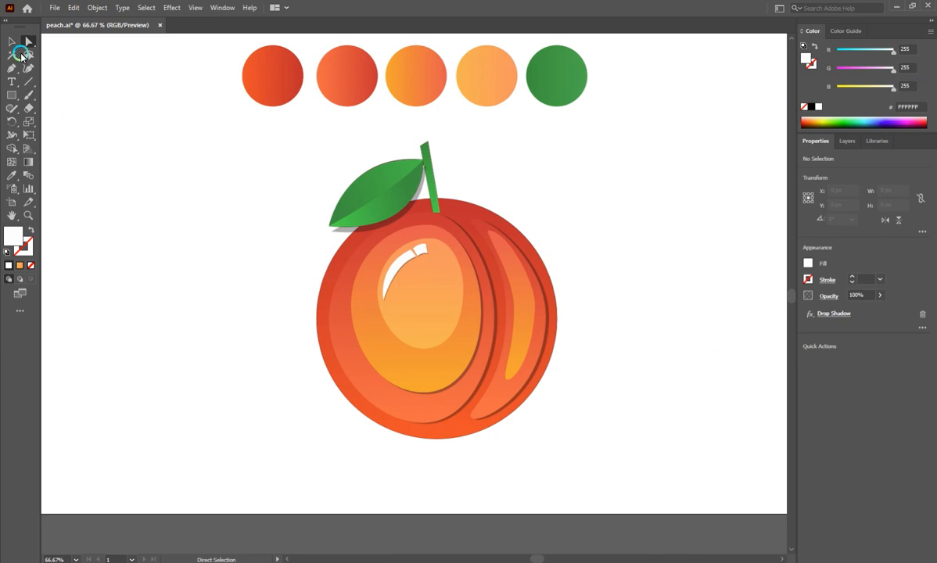
pyautogui.click(11, 43)
pyautogui.moveTo(130, 108); pyautogui.dragTo(600, 433)
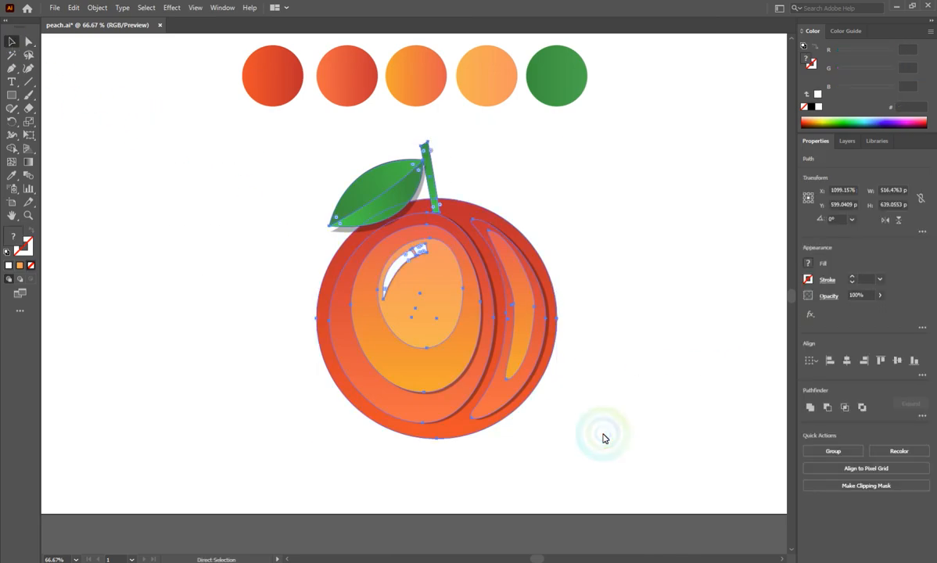
pyautogui.hotkey('ctrl', 'g')
# - Add a Drop Shadow effect to the peach group, trying a 15 px blur and 70% opacity
pyautogui.click(172, 7)
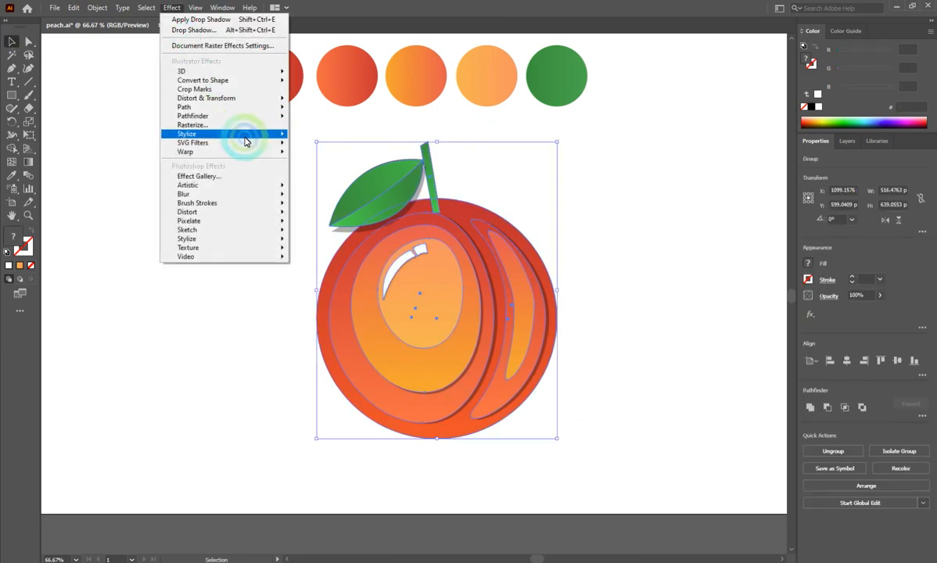
pyautogui.moveTo(247, 134)
pyautogui.click(326, 136)
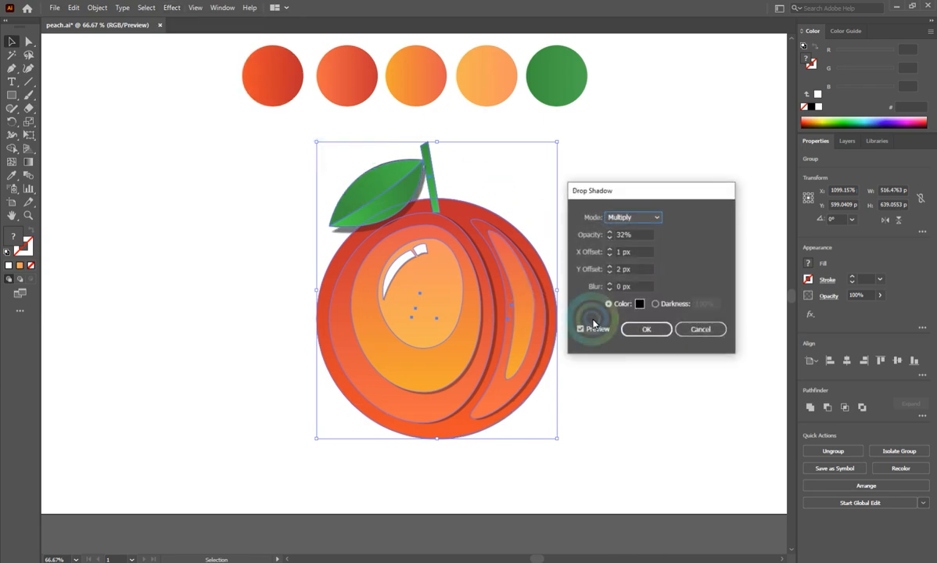
pyautogui.click(612, 285)
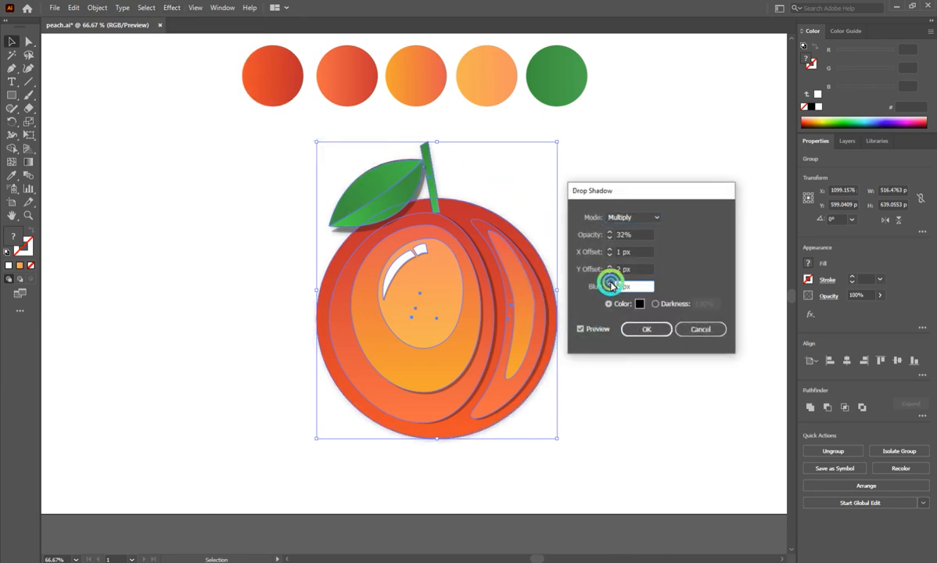
pyautogui.click(611, 283)
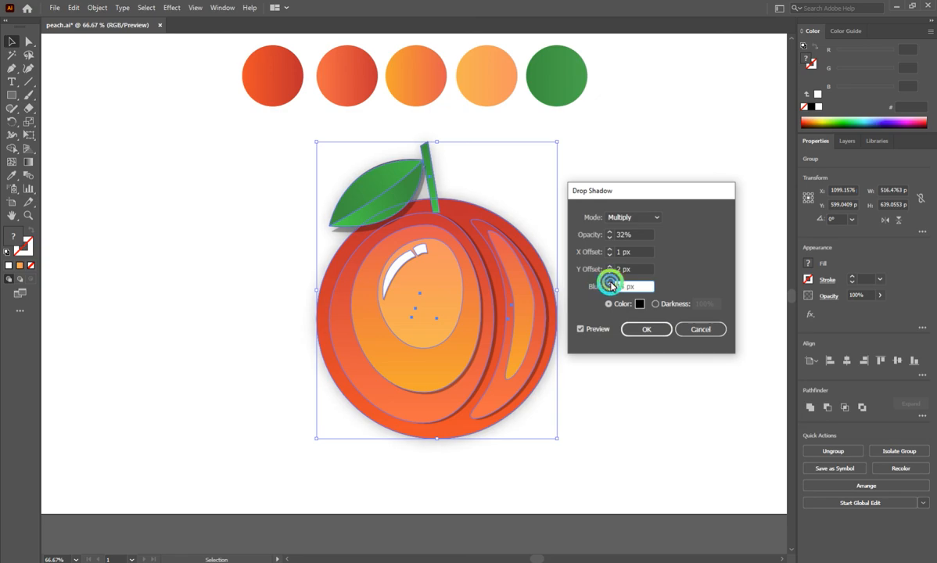
pyautogui.click(609, 233)
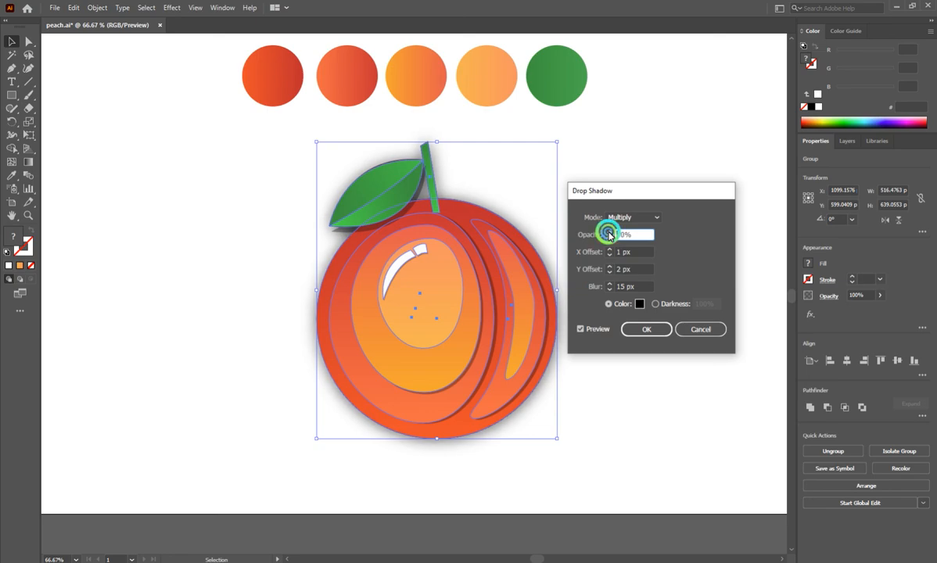
# - Change the group shadow's blur to 7 px and set its X and Y offsets to 11 px each
pyautogui.click(608, 289)
pyautogui.click(608, 289)
pyautogui.click(608, 289)
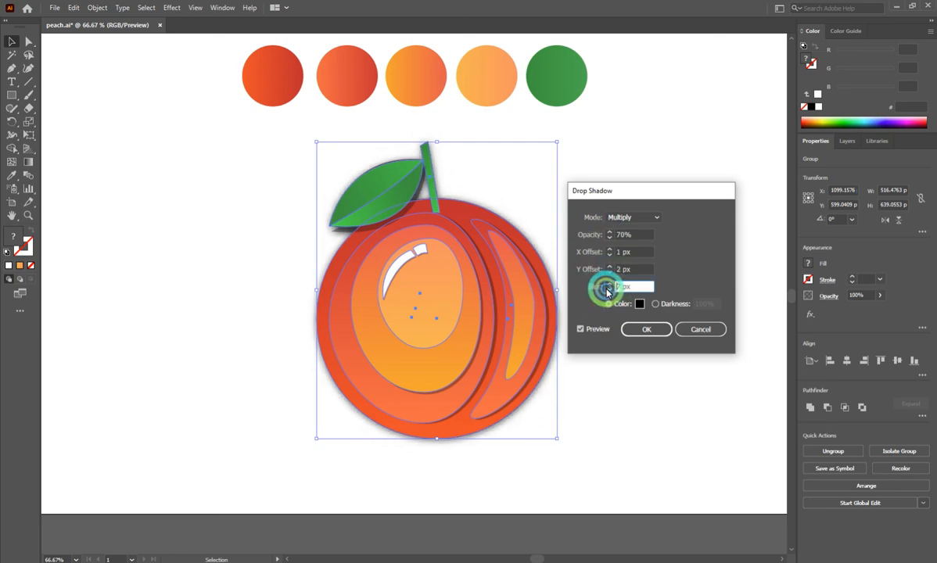
pyautogui.click(608, 289)
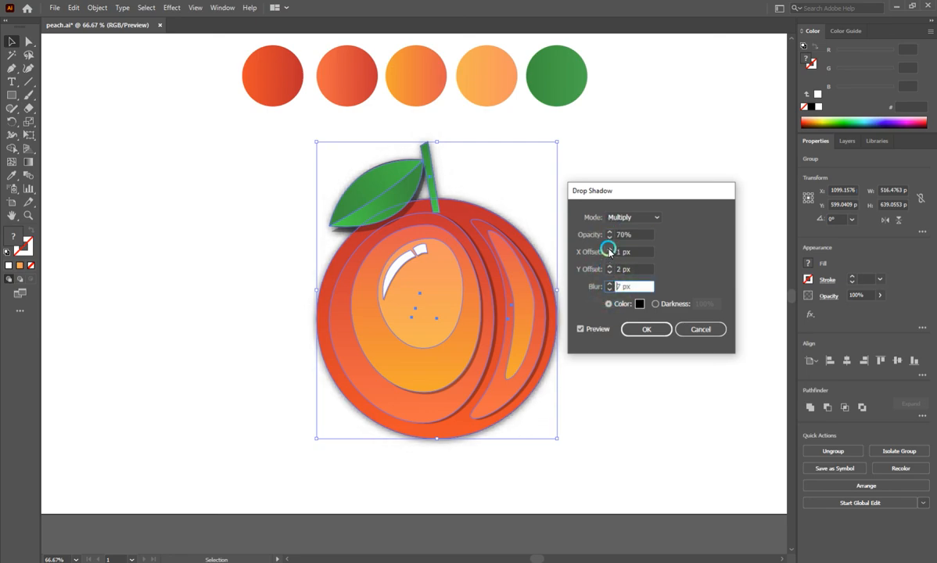
pyautogui.click(609, 249)
pyautogui.click(609, 252)
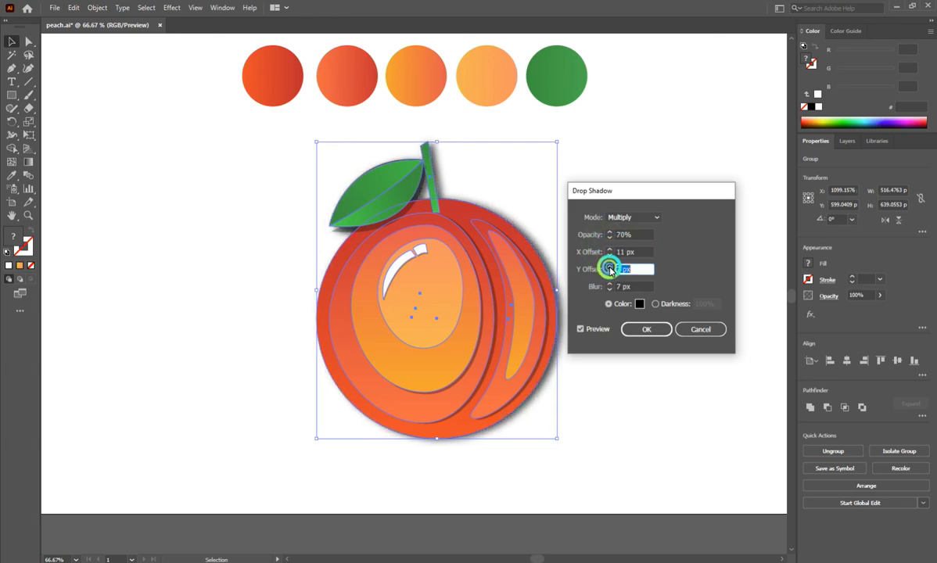
pyautogui.click(609, 267)
pyautogui.click(609, 266)
pyautogui.click(609, 266)
pyautogui.click(609, 266)
# - Increase the group shadow's X offset to 18 px and its Y offset to 17 px
pyautogui.click(607, 249)
pyautogui.click(607, 248)
pyautogui.click(607, 249)
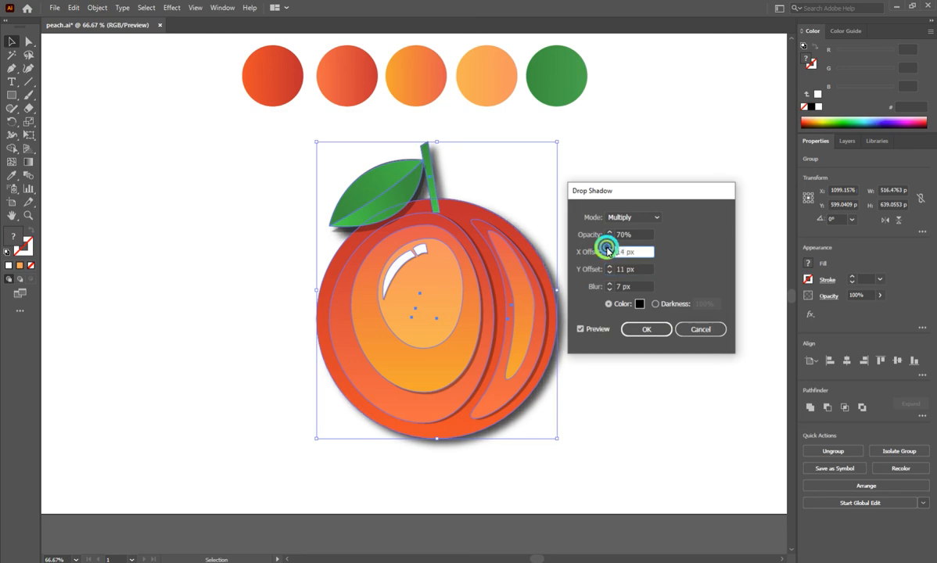
pyautogui.click(608, 248)
pyautogui.click(607, 249)
pyautogui.click(607, 249)
pyautogui.click(609, 266)
pyautogui.click(609, 266)
pyautogui.click(609, 265)
pyautogui.click(609, 266)
pyautogui.click(609, 266)
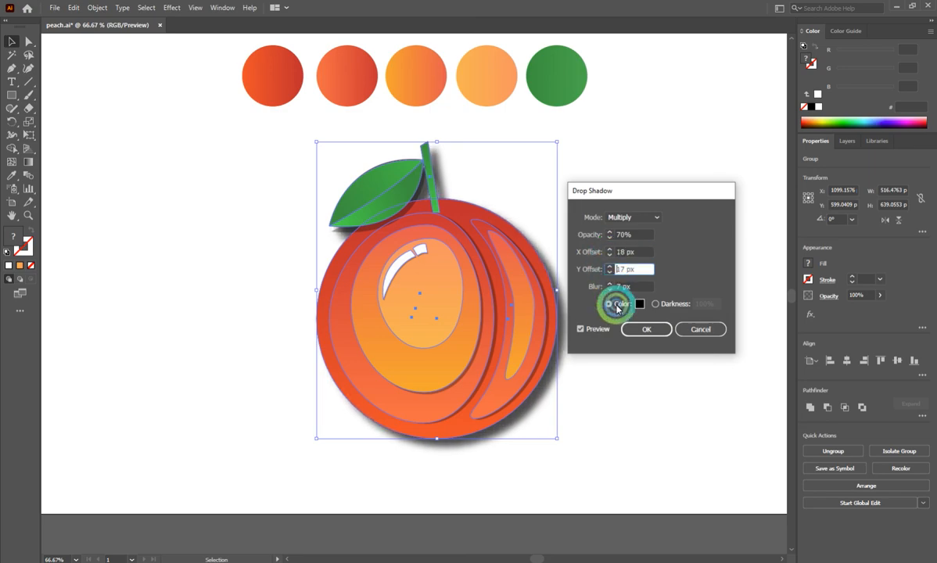
# - Increase the blur of the peach group's drop shadow to 16 px
pyautogui.click(608, 284)
pyautogui.click(608, 284)
pyautogui.click(607, 284)
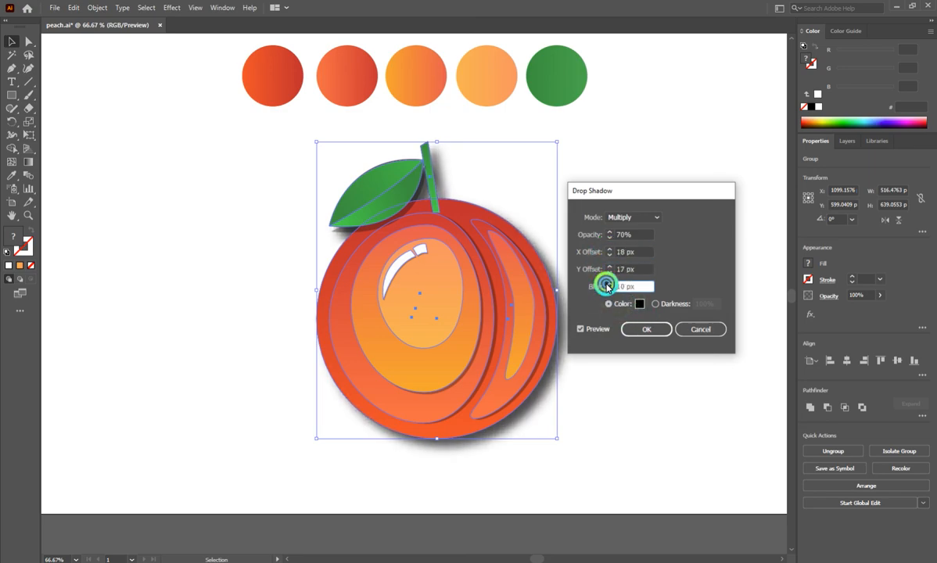
pyautogui.click(608, 284)
pyautogui.click(608, 284)
pyautogui.click(607, 284)
pyautogui.click(608, 284)
pyautogui.click(608, 283)
pyautogui.click(608, 284)
# - Lower the opacity of the peach group's drop shadow to 58%
pyautogui.click(609, 237)
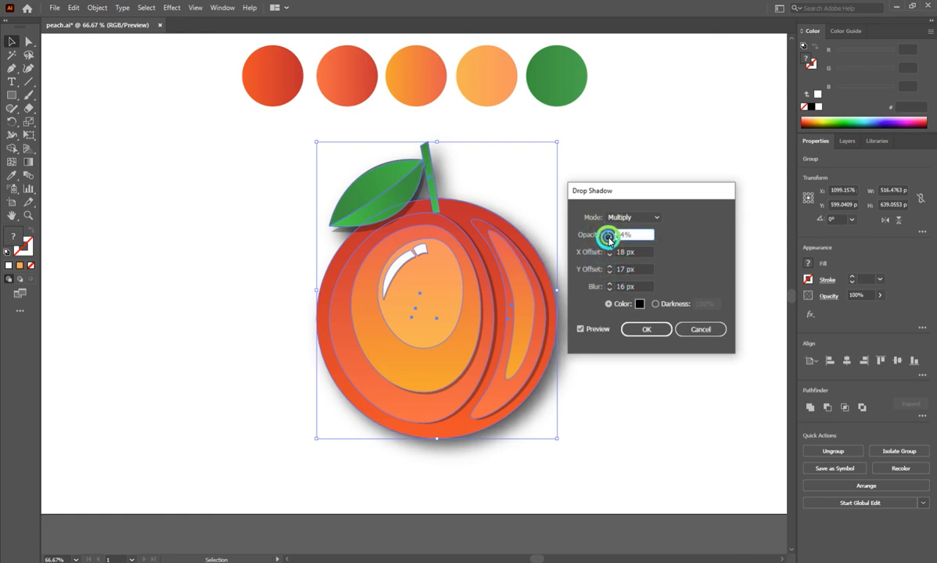
pyautogui.click(608, 238)
pyautogui.click(608, 238)
pyautogui.click(609, 238)
pyautogui.click(609, 238)
pyautogui.click(609, 238)
pyautogui.click(608, 238)
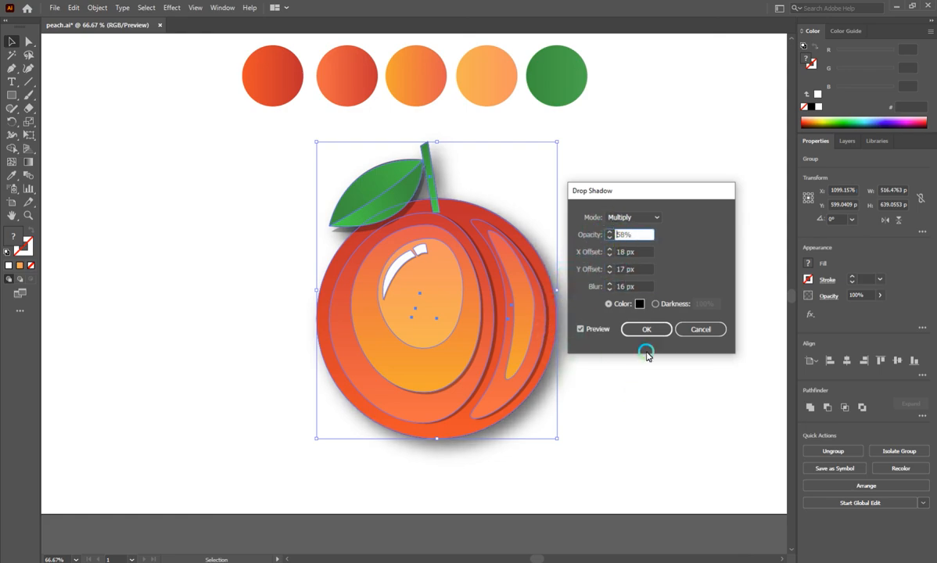
# - Raise the group shadow's blur to 19 px and reduce its X offset to 13 px
pyautogui.click(609, 284)
pyautogui.click(609, 284)
pyautogui.click(609, 284)
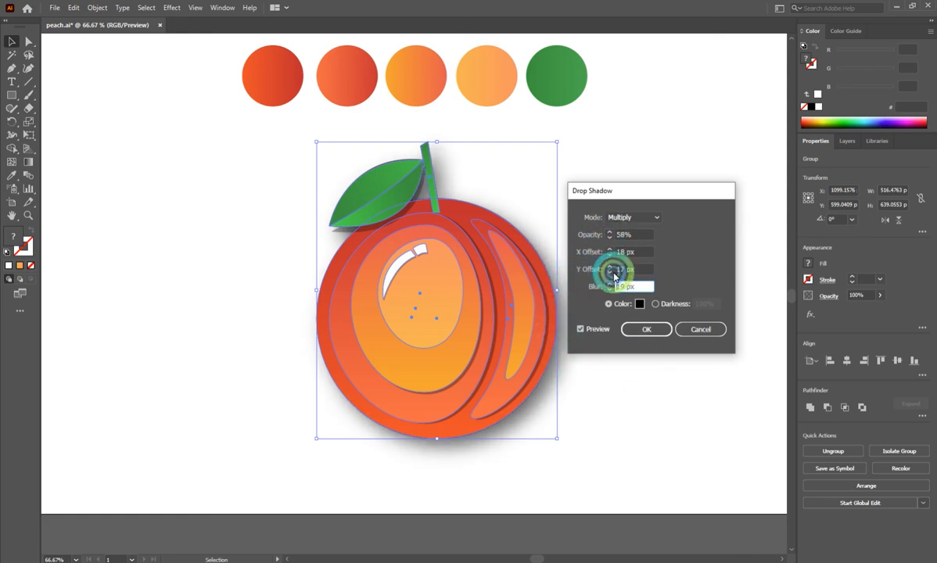
pyautogui.click(609, 254)
pyautogui.click(609, 254)
pyautogui.click(608, 254)
pyautogui.click(608, 254)
pyautogui.click(608, 254)
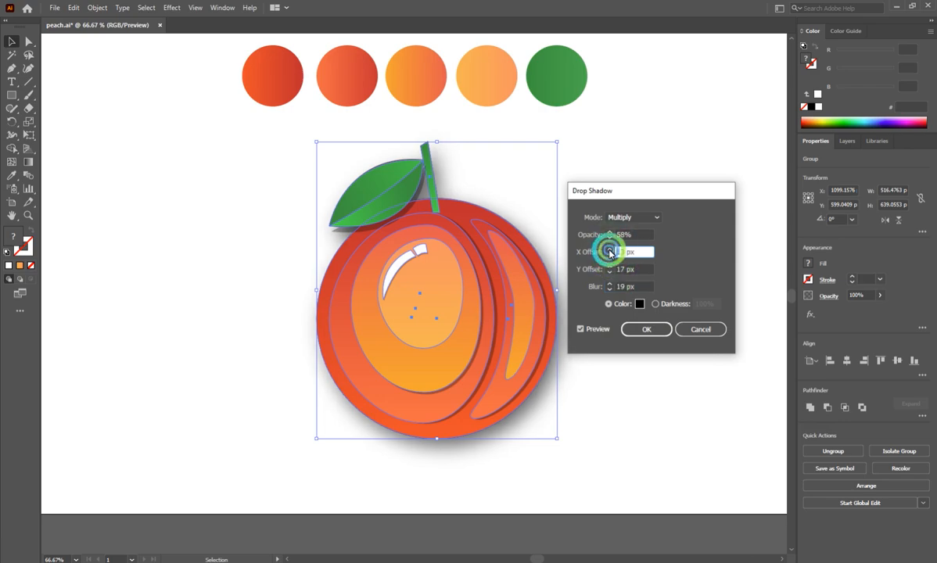
# - Lower the group shadow's opacity a few percent further, apply the drop shadow and deselect the peach
pyautogui.click(611, 237)
pyautogui.click(609, 237)
pyautogui.click(609, 238)
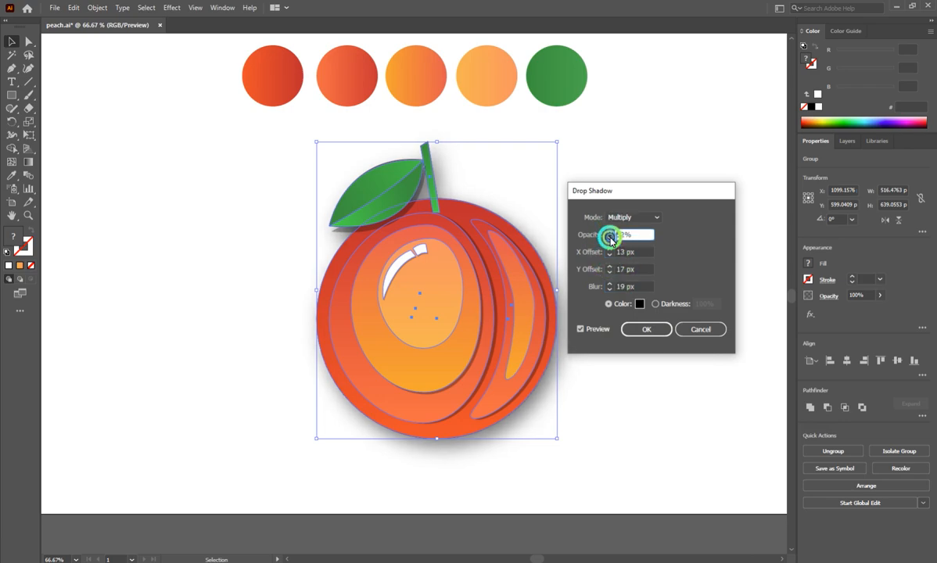
pyautogui.click(646, 329)
pyautogui.click(624, 333)
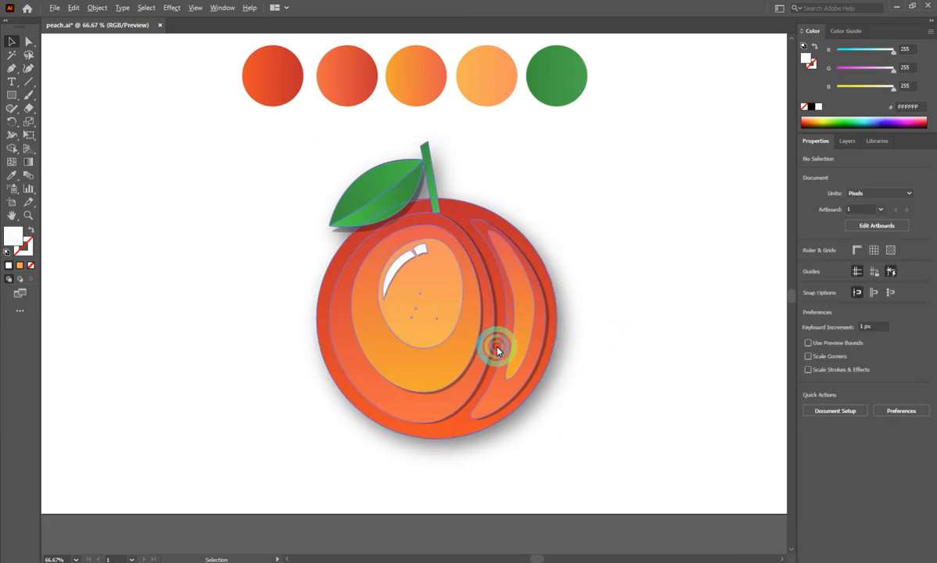
# - Move the finished peach off the outline drawing to its left side, level with the outline, and deselect it
pyautogui.scroll(-2, 497, 344)
pyautogui.scroll(1, 493, 332)
pyautogui.moveTo(466, 326); pyautogui.dragTo(262, 287)
pyautogui.click(580, 288)
pyautogui.scroll(-2, 579, 287)
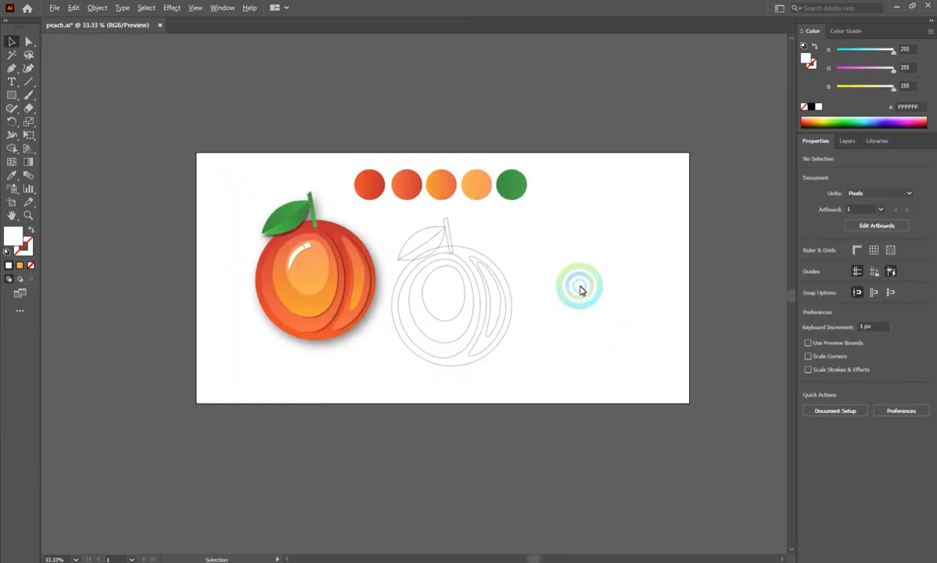
pyautogui.scroll(3, 304, 277)
pyautogui.moveTo(344, 292); pyautogui.dragTo(330, 340)
pyautogui.click(144, 215)
pyautogui.scroll(-1, 145, 215)
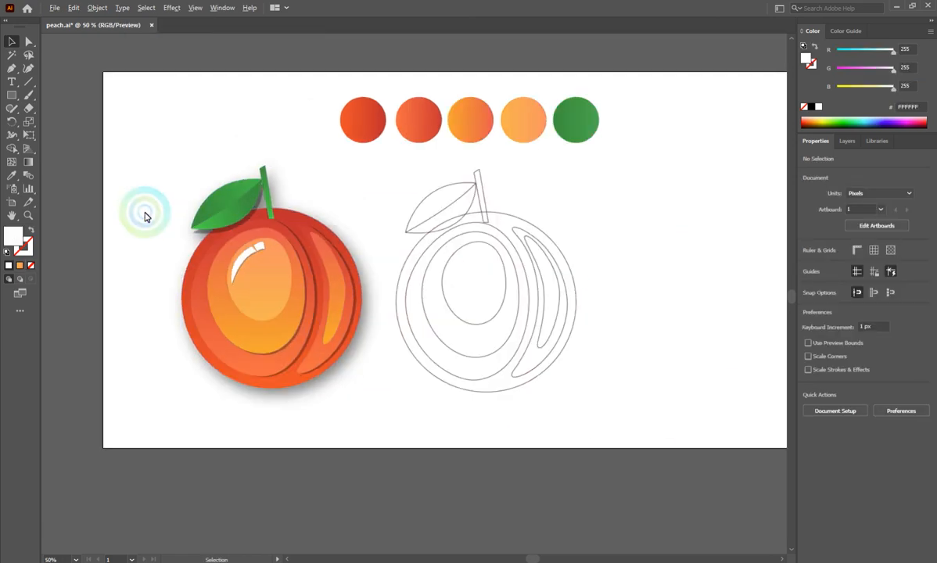
pyautogui.scroll(2, 321, 285)
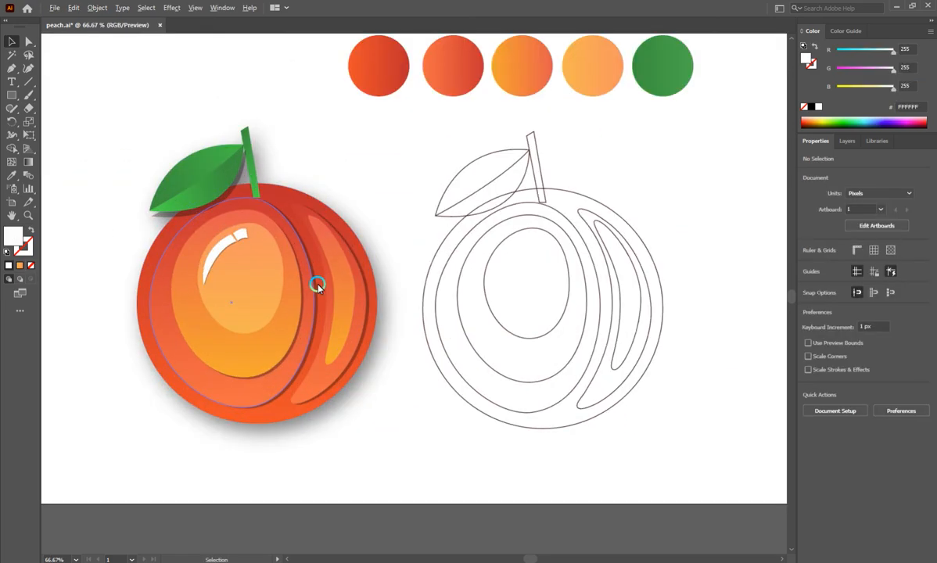
pyautogui.scroll(1, 334, 328)
pyautogui.scroll(-1, 388, 330)
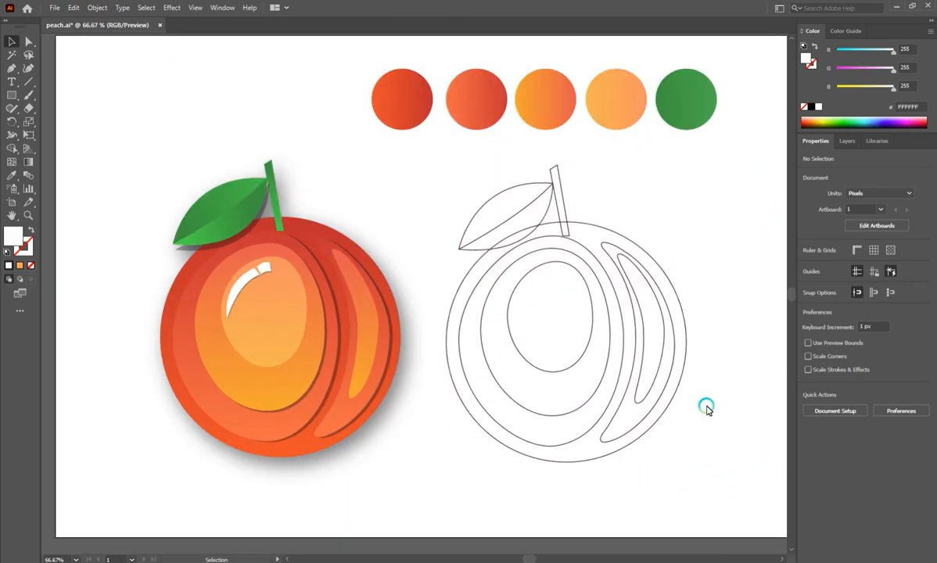
pyautogui.click(809, 561)
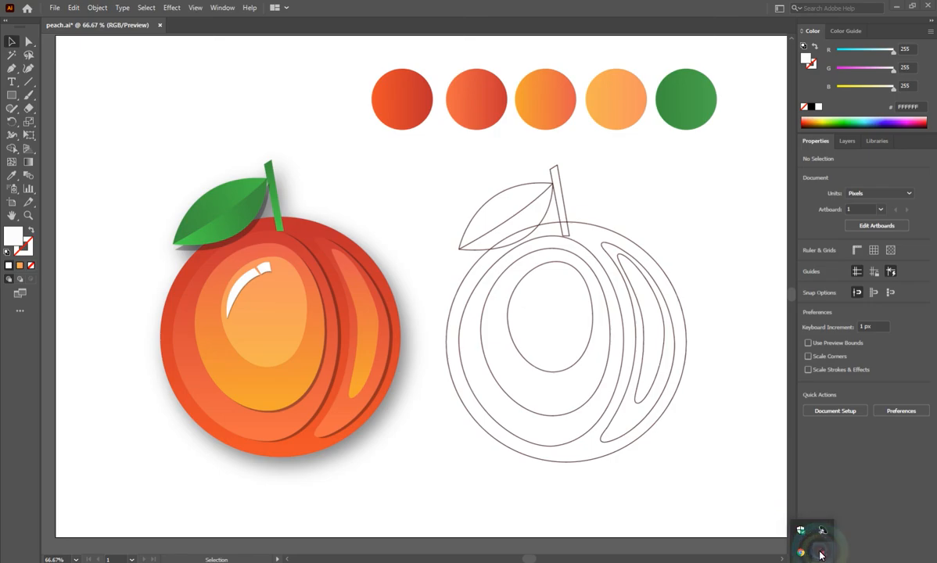